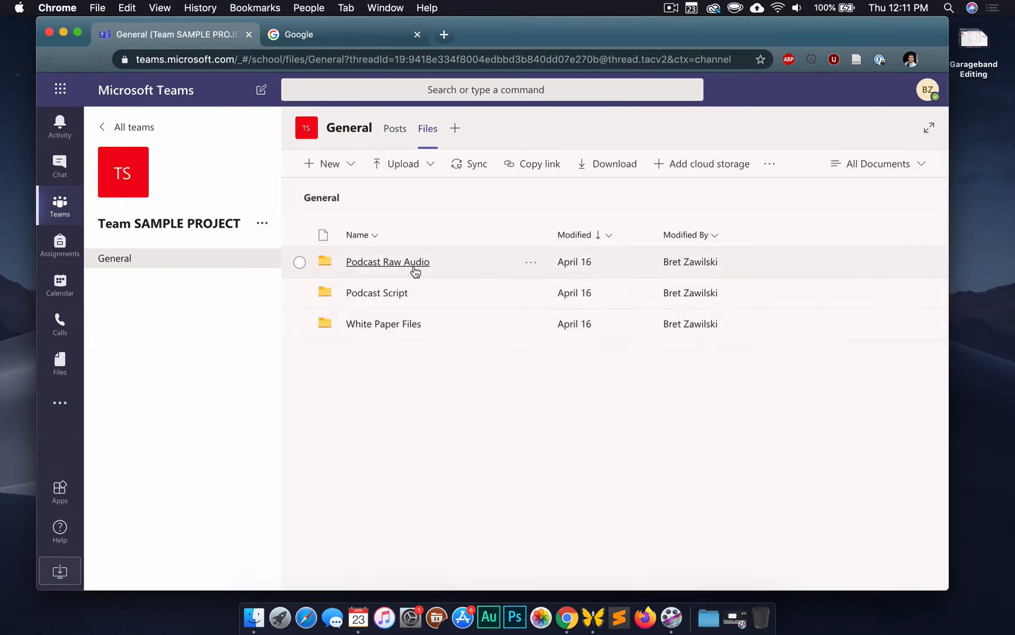
# Download Part01.mp3 from the Podcast Raw Audio folder and check for it among the downloaded files
pyautogui.click(399, 266)
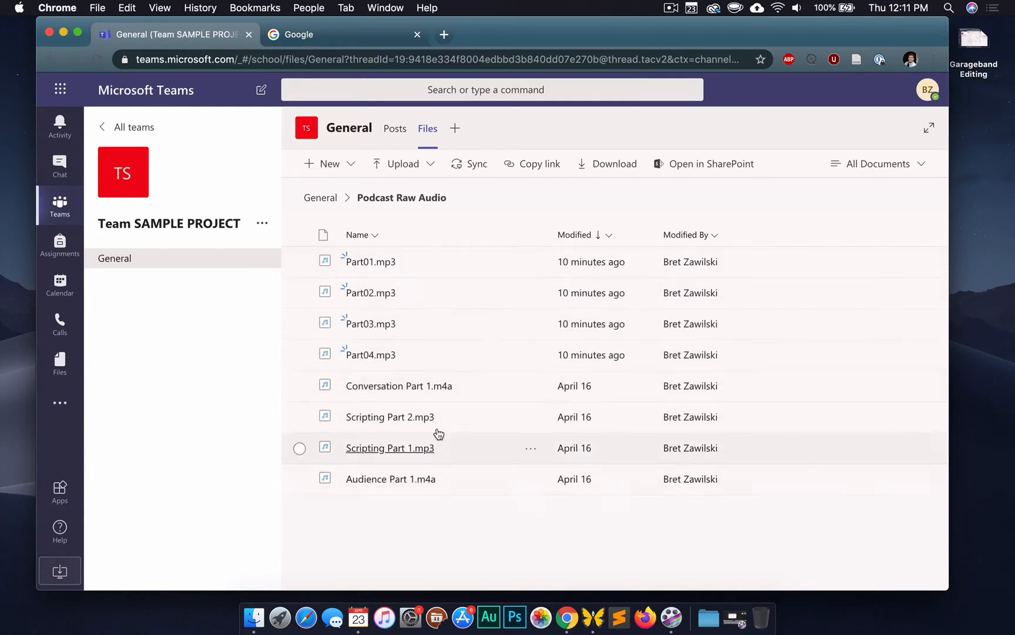
pyautogui.click(532, 265)
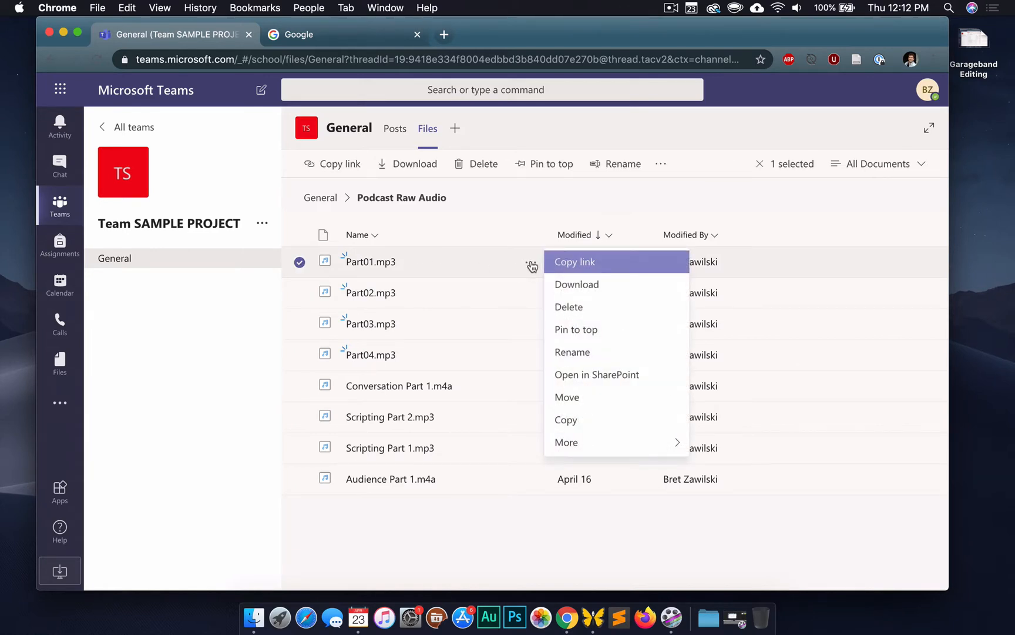
pyautogui.click(587, 287)
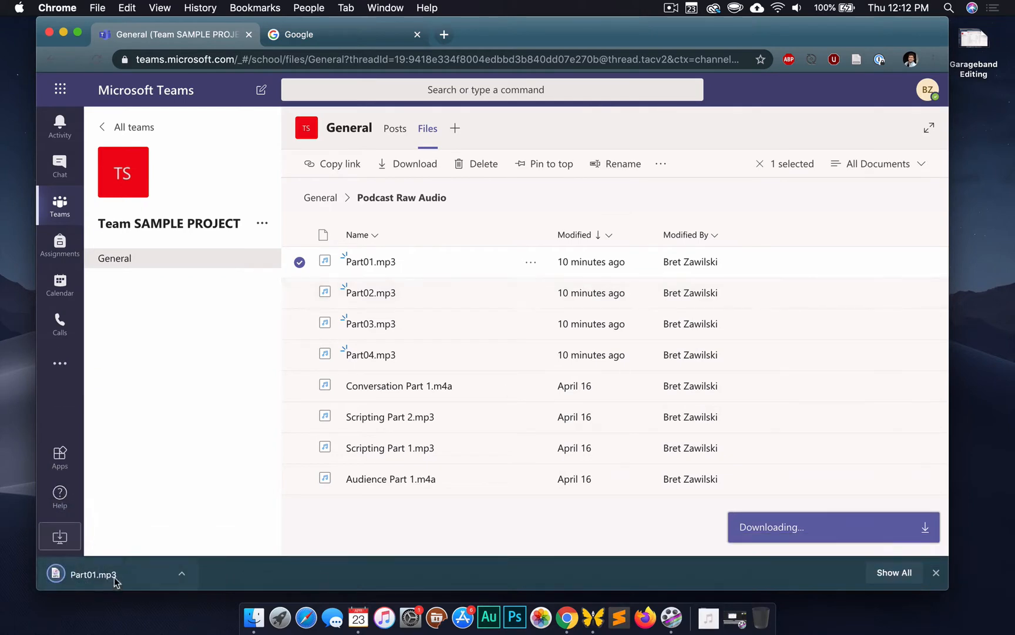
pyautogui.click(712, 625)
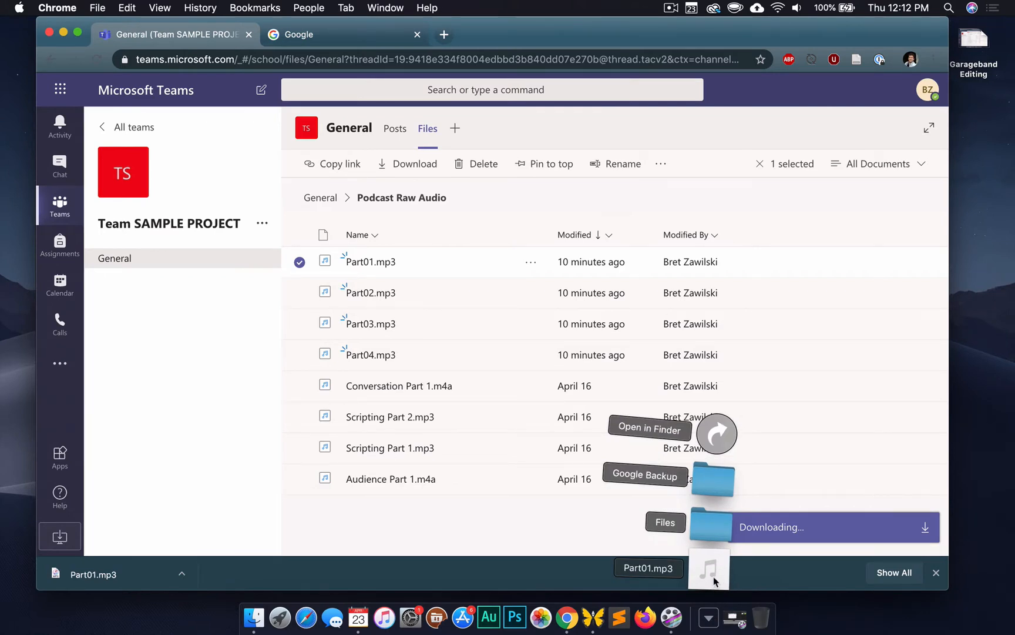
pyautogui.click(709, 625)
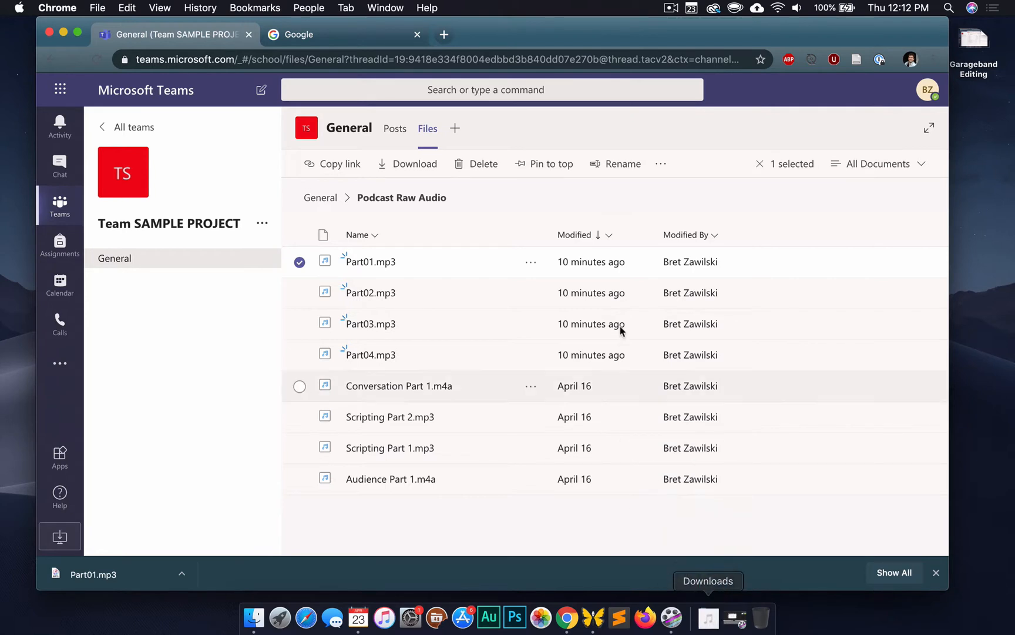
# Deselect Part01.mp3 and download the entire contents of the Podcast Raw Audio folder as a zip archive
pyautogui.click(299, 262)
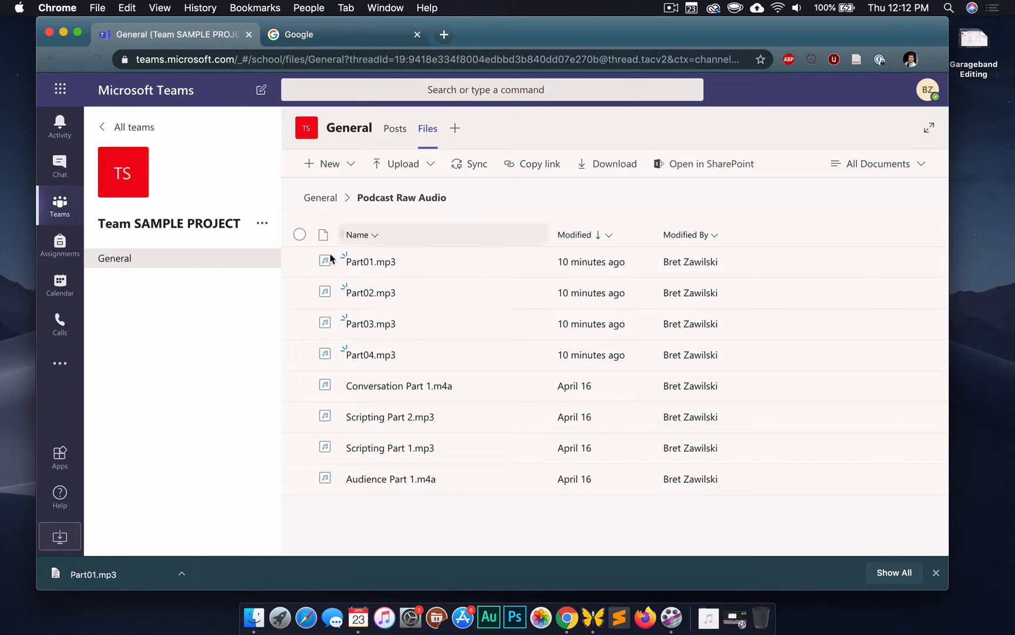
pyautogui.click(616, 169)
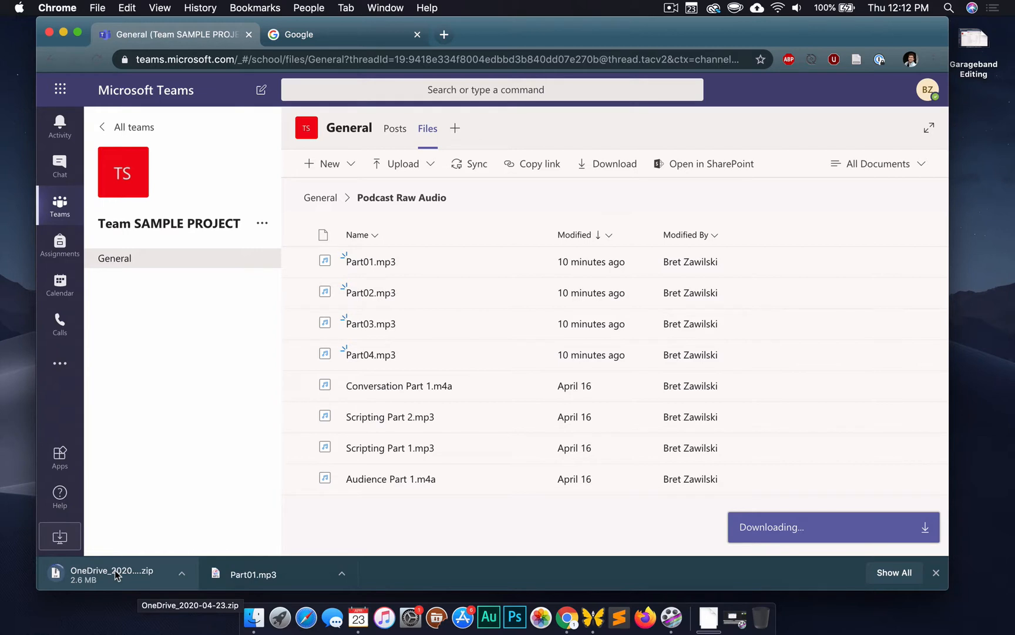
pyautogui.click(705, 619)
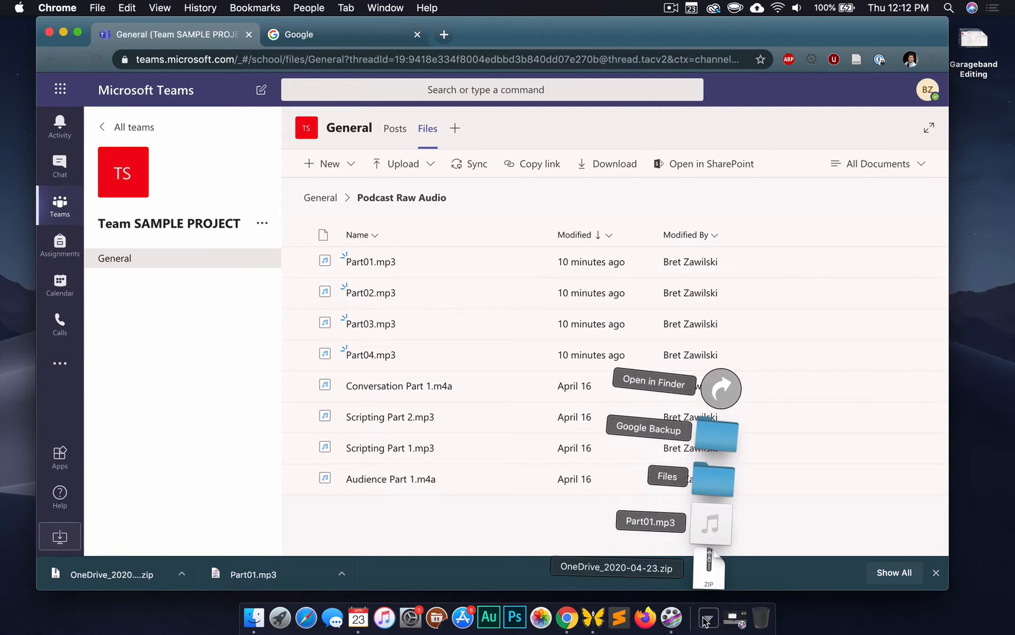
# Extract the downloaded OneDrive zip archive and open the extracted Podcast Raw Audio folder
pyautogui.click(706, 579)
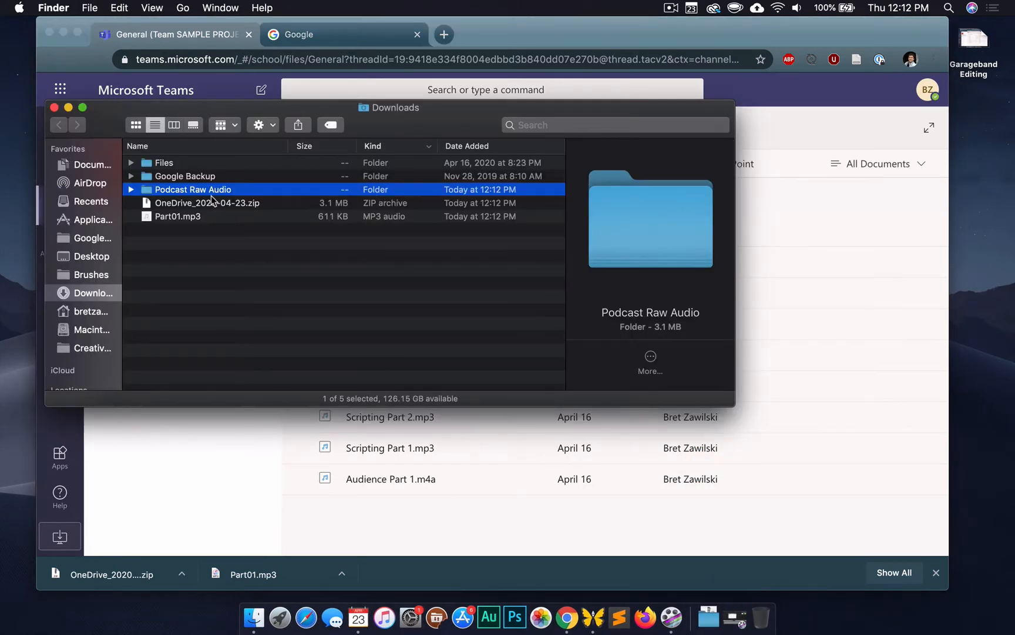
pyautogui.doubleClick(177, 190)
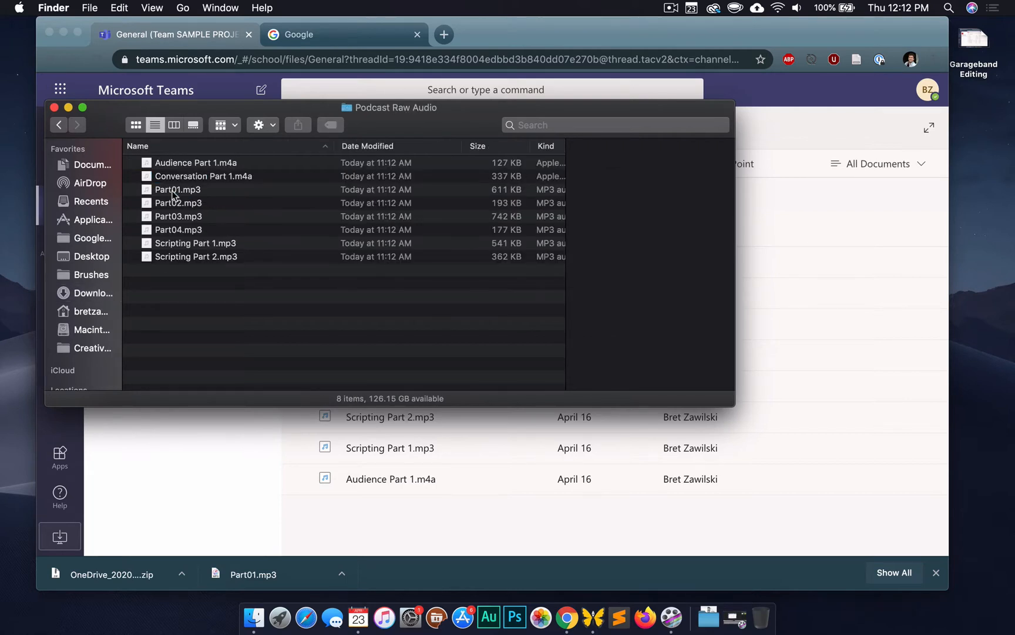
pyautogui.moveTo(317, 113); pyautogui.dragTo(685, 223)
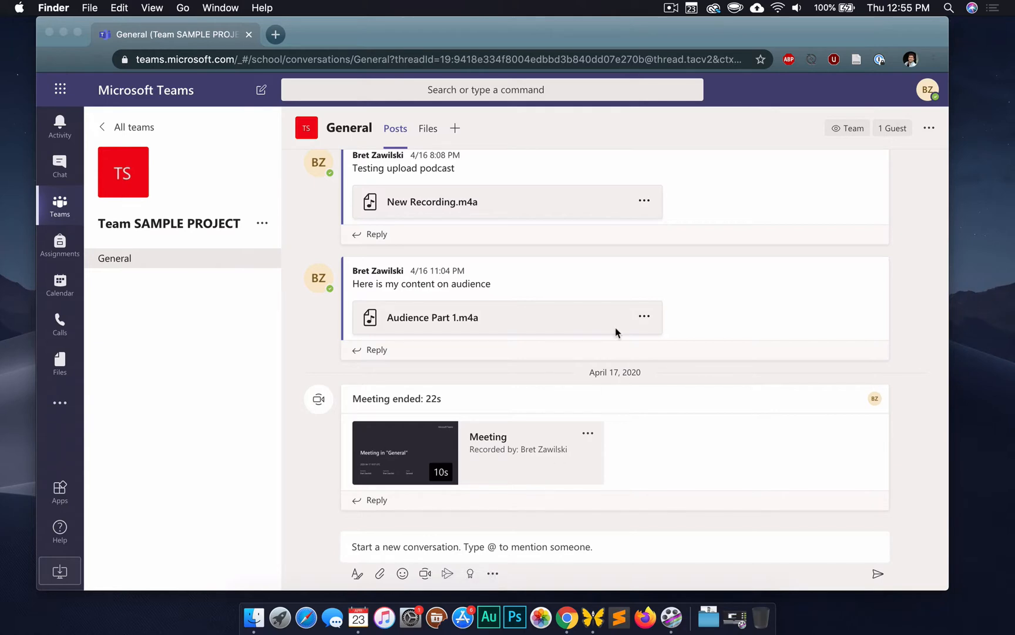
# Switch to GarageBand and create an empty project with one audio track for microphone recordings or dropped audio files
pyautogui.press('F4')
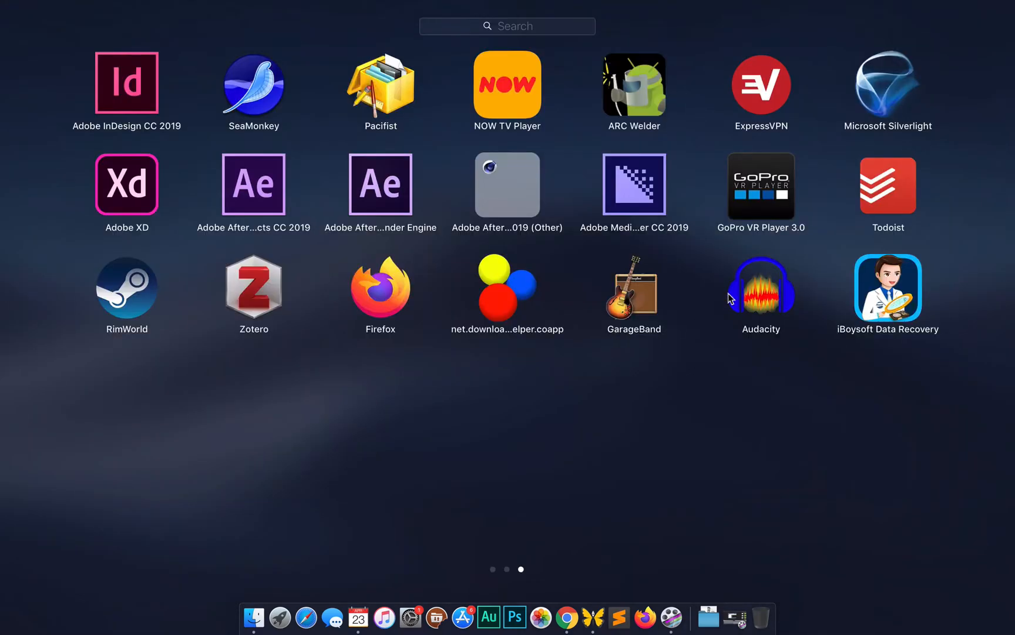
pyautogui.click(636, 300)
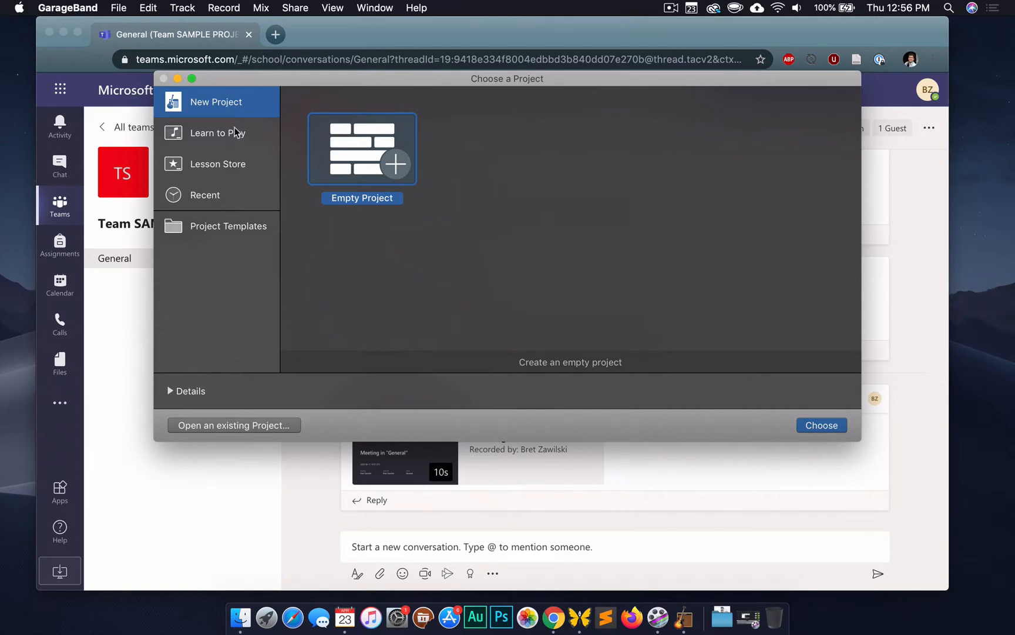
pyautogui.click(215, 232)
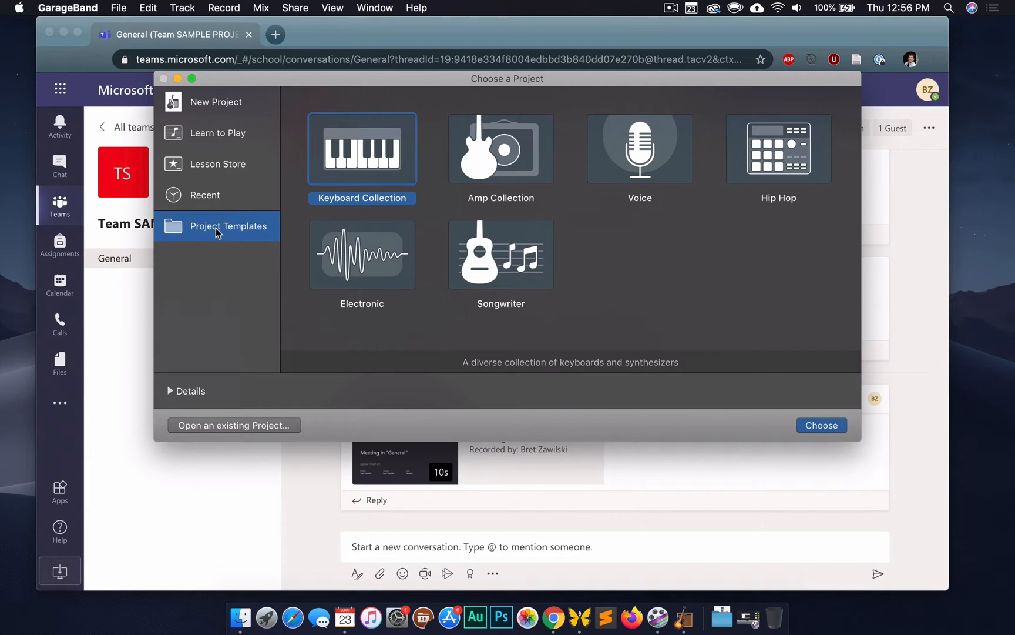
pyautogui.click(223, 105)
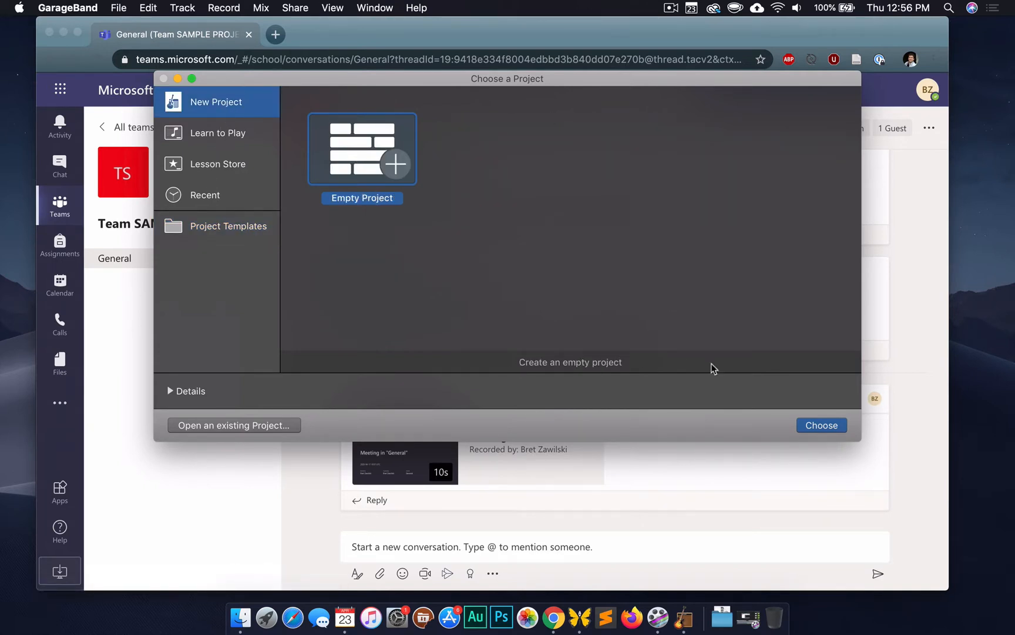
pyautogui.click(835, 426)
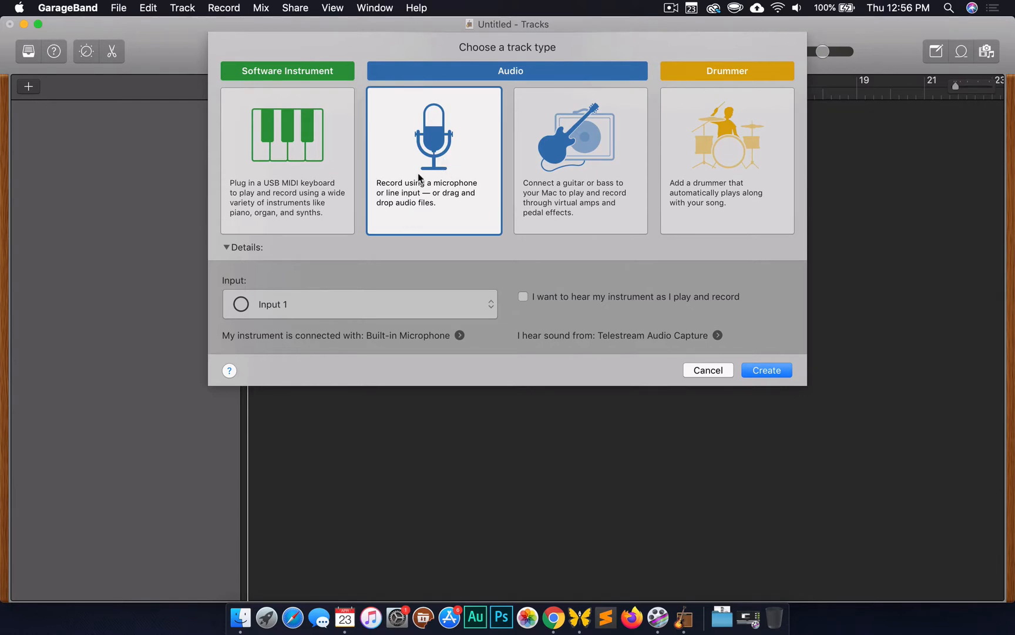
pyautogui.click(780, 370)
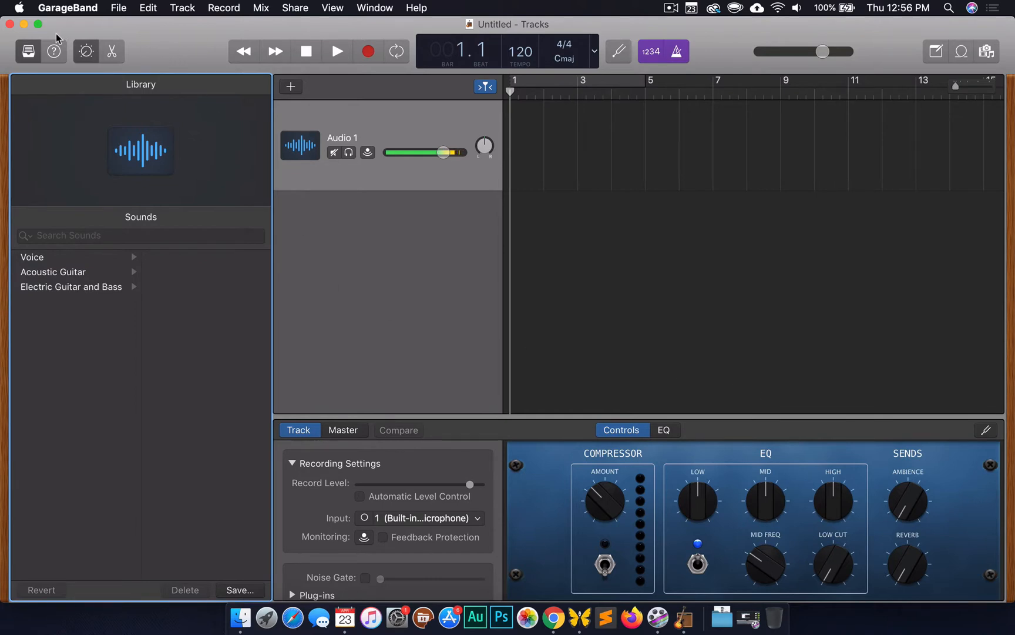
# Hide the Library and Smart Controls, and turn off the count-in and metronome
pyautogui.click(27, 53)
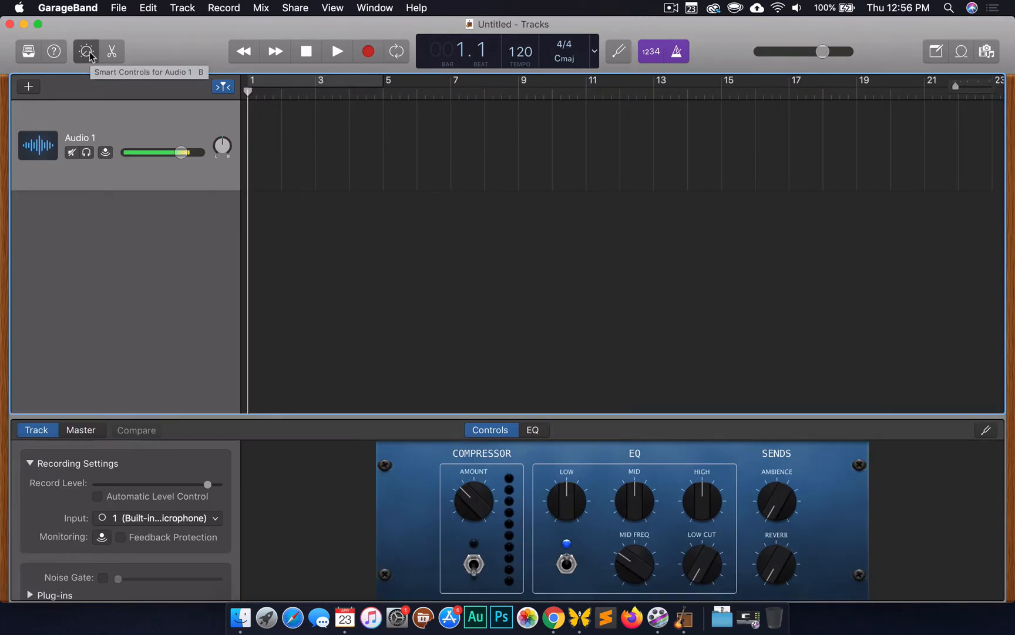
pyautogui.click(88, 53)
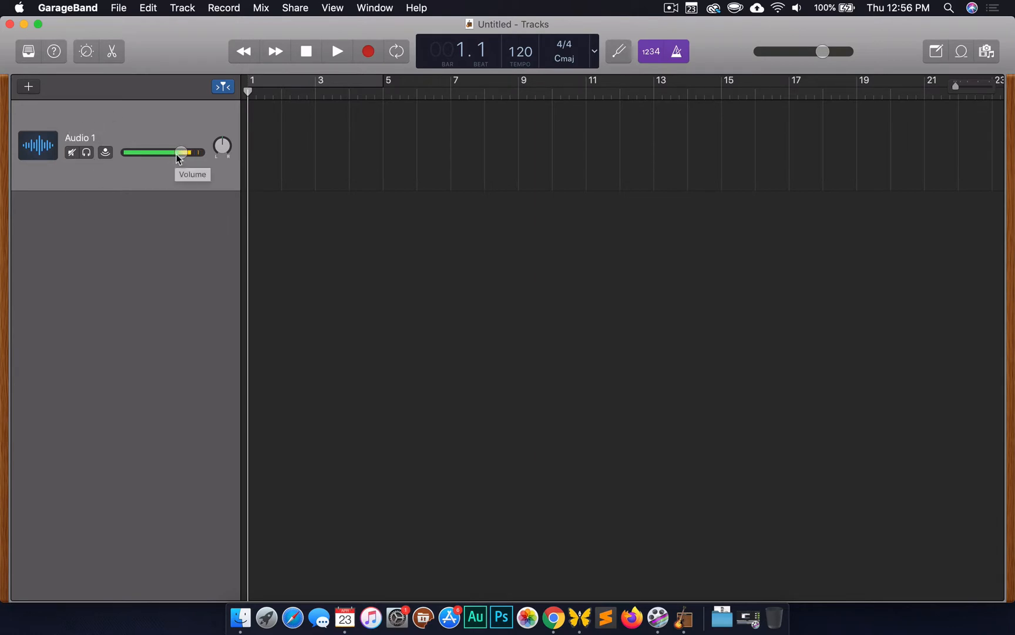
pyautogui.click(654, 57)
pyautogui.click(679, 58)
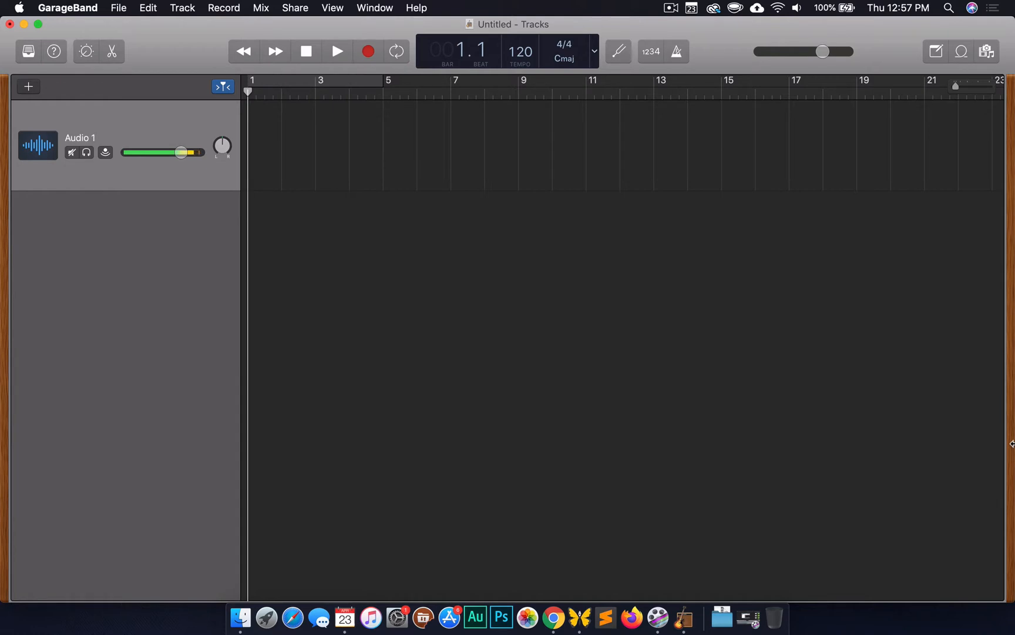
# Narrow the project window to expose the desktop and move the downloaded Podcast Raw Audio folder onto it
pyautogui.moveTo(1012, 443); pyautogui.dragTo(916, 441)
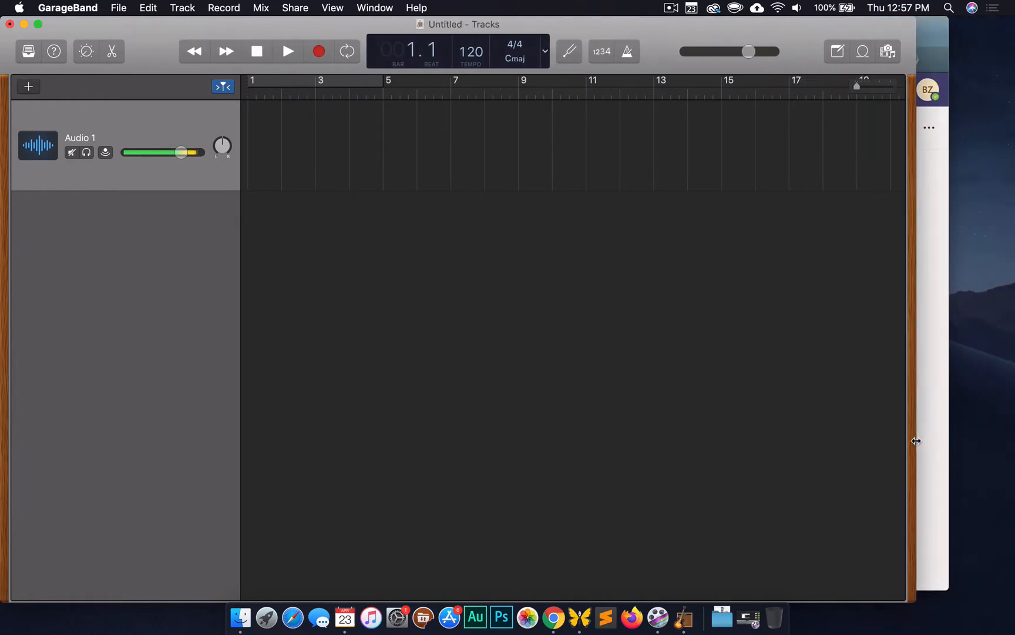
pyautogui.click(722, 615)
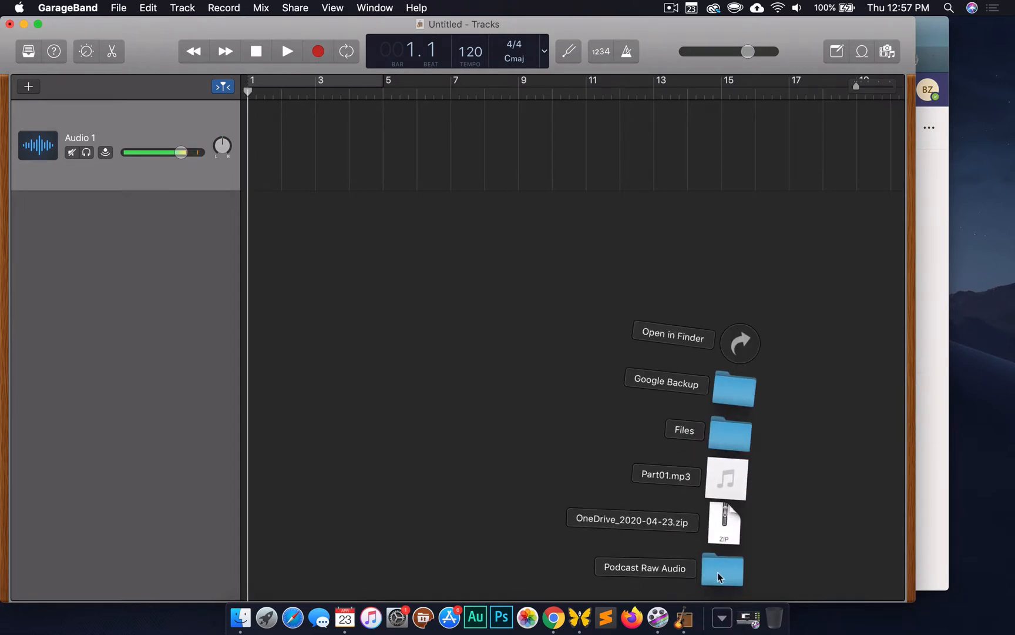
pyautogui.moveTo(716, 573); pyautogui.dragTo(978, 346)
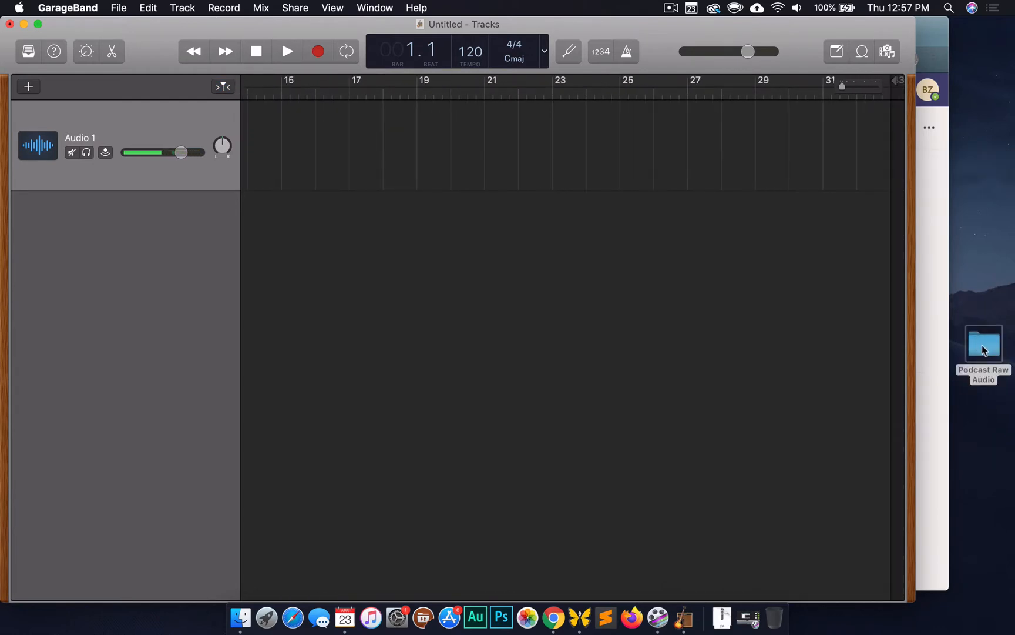
# Import all eight audio files from the desktop's Podcast Raw Audio folder into the project, each on its own track
pyautogui.click(983, 350)
pyautogui.doubleClick(983, 349)
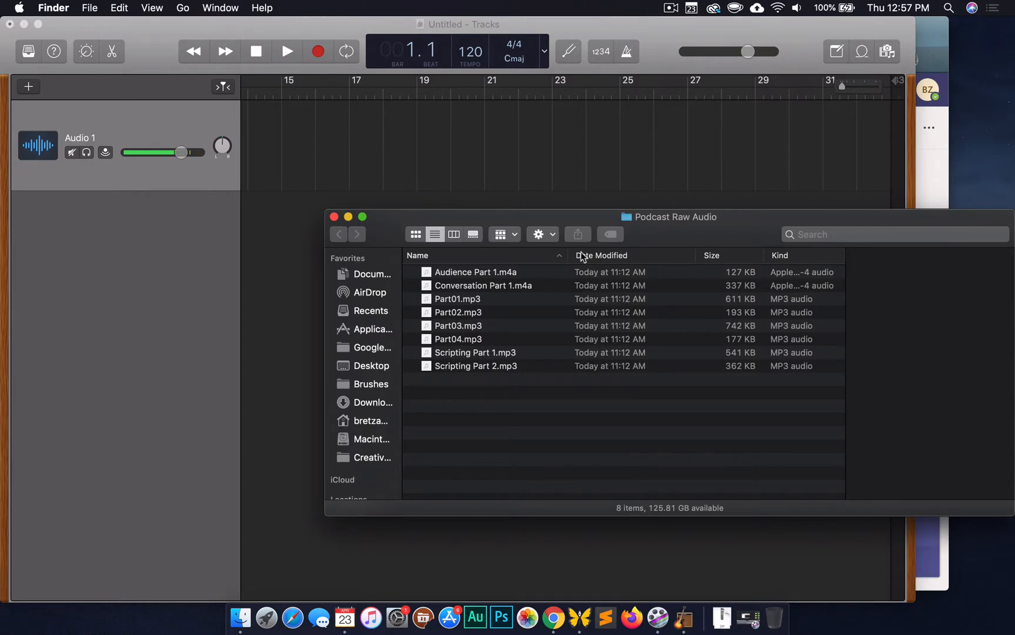
pyautogui.click(459, 274)
pyautogui.keyDown('shift'); pyautogui.click(456, 365); pyautogui.keyUp('shift')
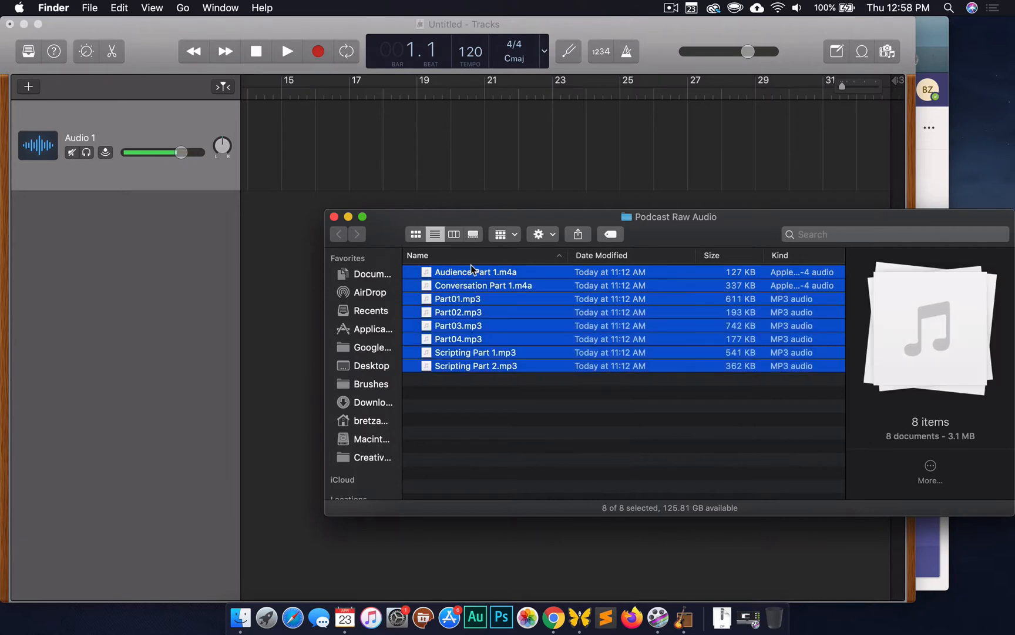
pyautogui.moveTo(470, 272); pyautogui.dragTo(232, 144)
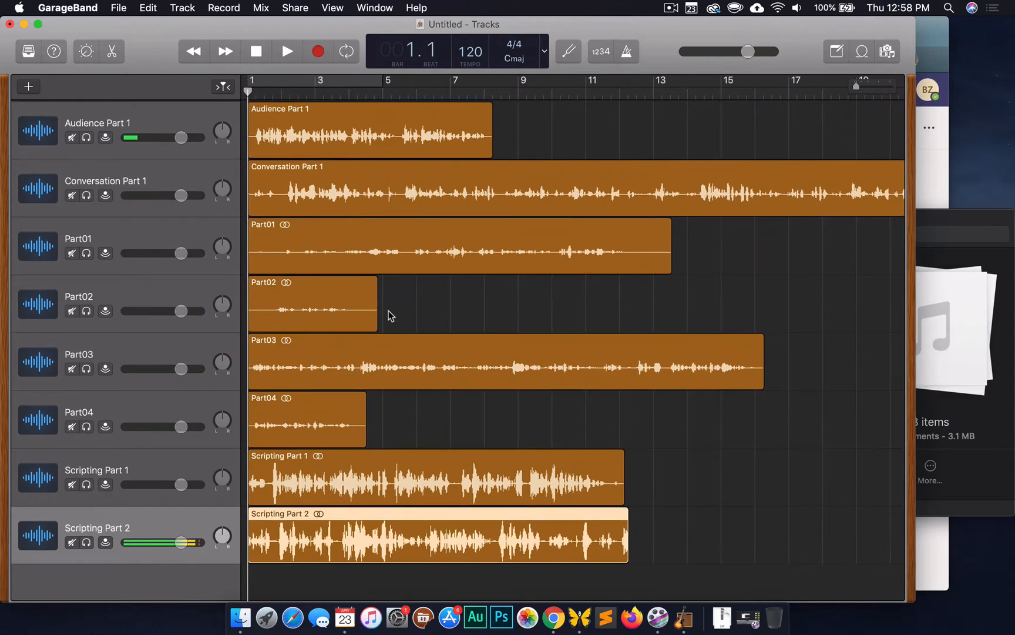
# Play the imported tracks briefly and swap the Audience Part 1 and Part01 regions between their tracks, both starting at bar 1
pyautogui.click(288, 51)
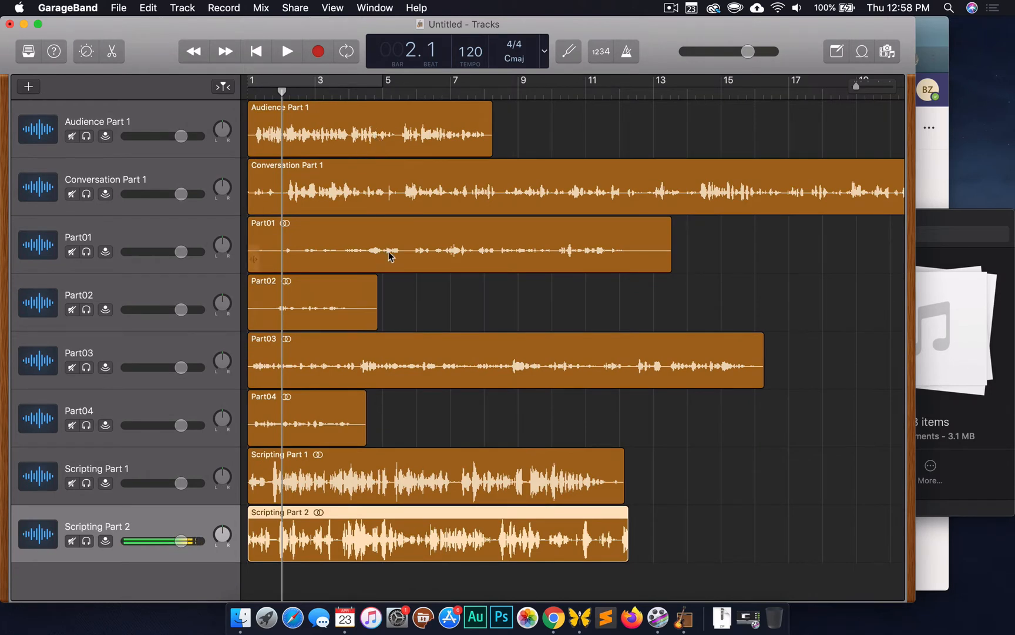
pyautogui.moveTo(379, 125); pyautogui.dragTo(675, 125)
pyautogui.moveTo(503, 255); pyautogui.dragTo(341, 238)
pyautogui.moveTo(710, 138); pyautogui.dragTo(846, 136)
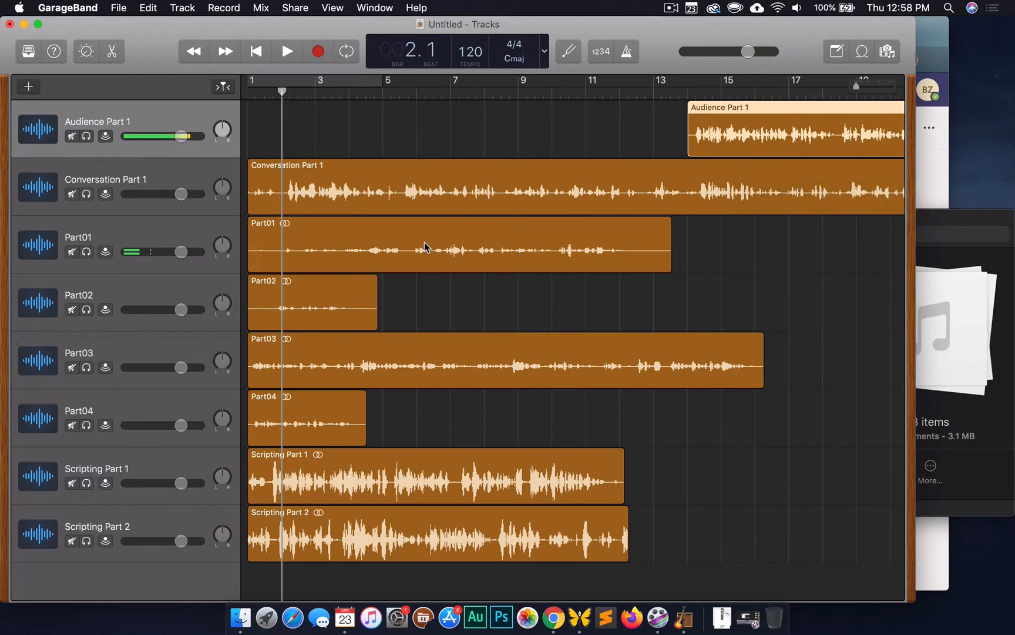
pyautogui.moveTo(424, 247); pyautogui.dragTo(425, 131)
pyautogui.moveTo(708, 113); pyautogui.dragTo(304, 228)
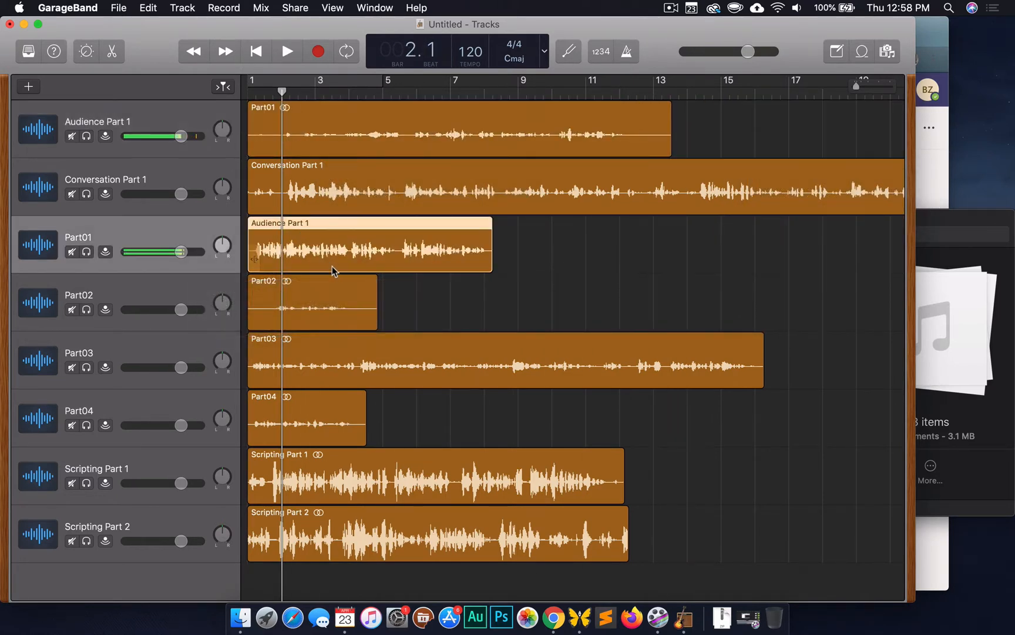
# Line up the Part02, Part03 and Part04 regions in order after Part01 on the first track
pyautogui.moveTo(316, 310); pyautogui.dragTo(741, 157)
pyautogui.hscroll(1, 742, 236)
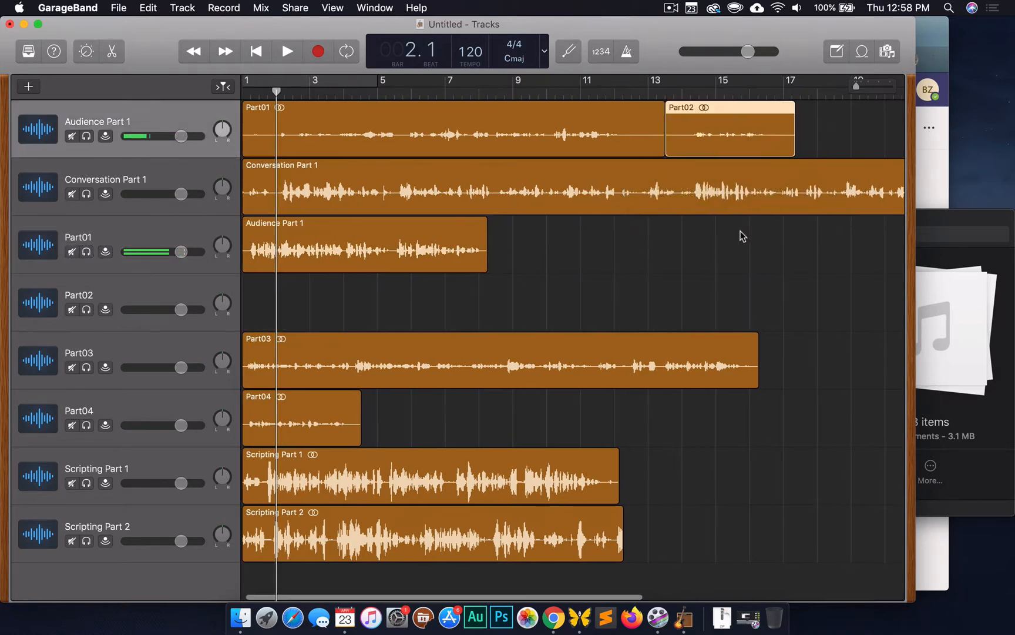
pyautogui.moveTo(317, 372); pyautogui.dragTo(872, 140)
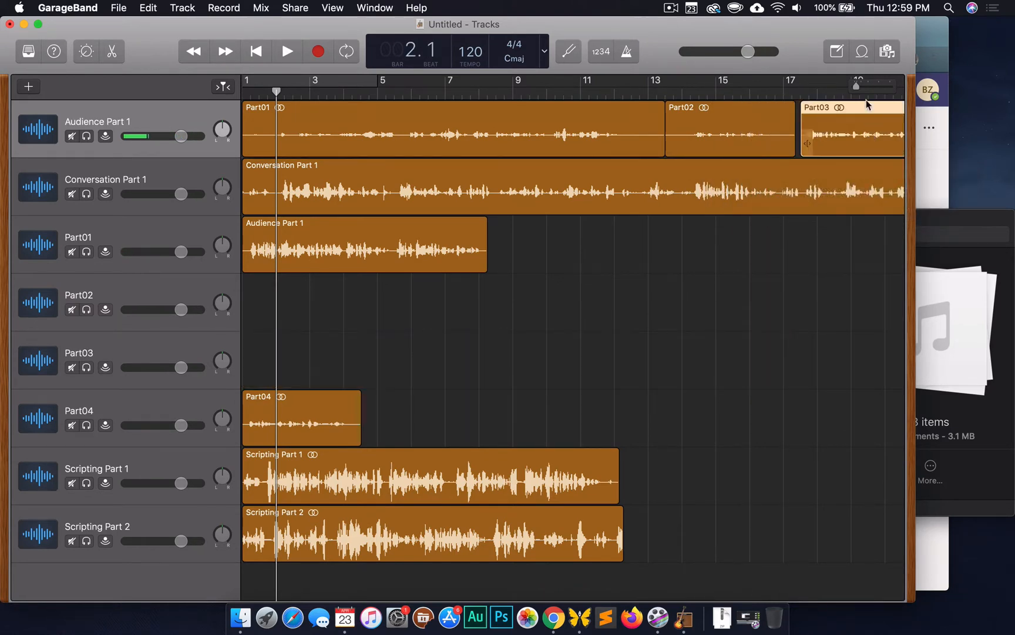
pyautogui.moveTo(856, 86); pyautogui.dragTo(851, 86)
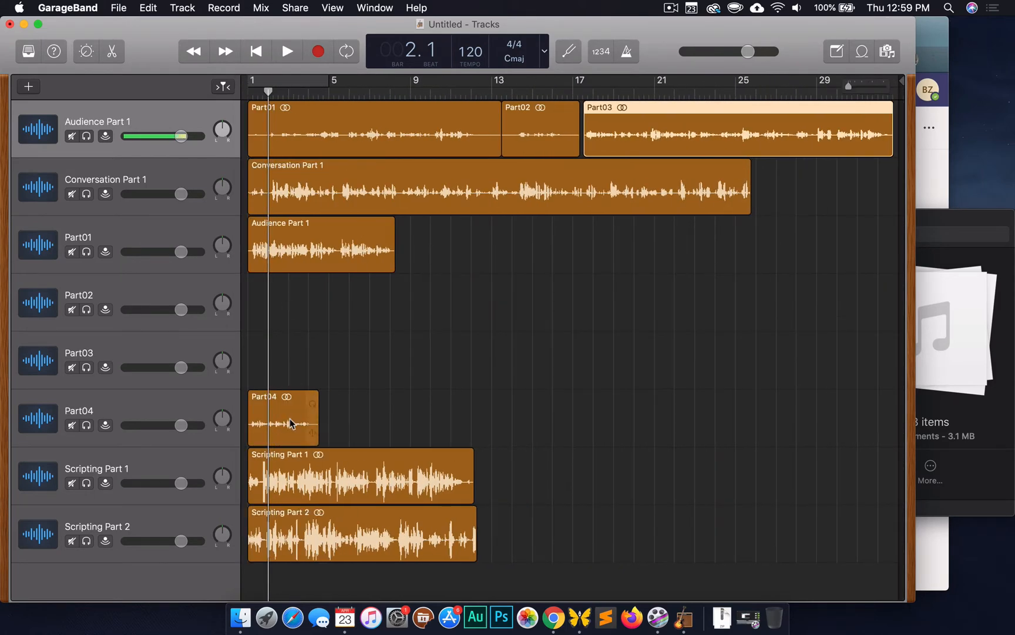
pyautogui.moveTo(292, 414); pyautogui.dragTo(929, 126)
# Extend the project's end marker to bar 62 and return to the start of the timeline
pyautogui.hscroll(10, 766, 274)
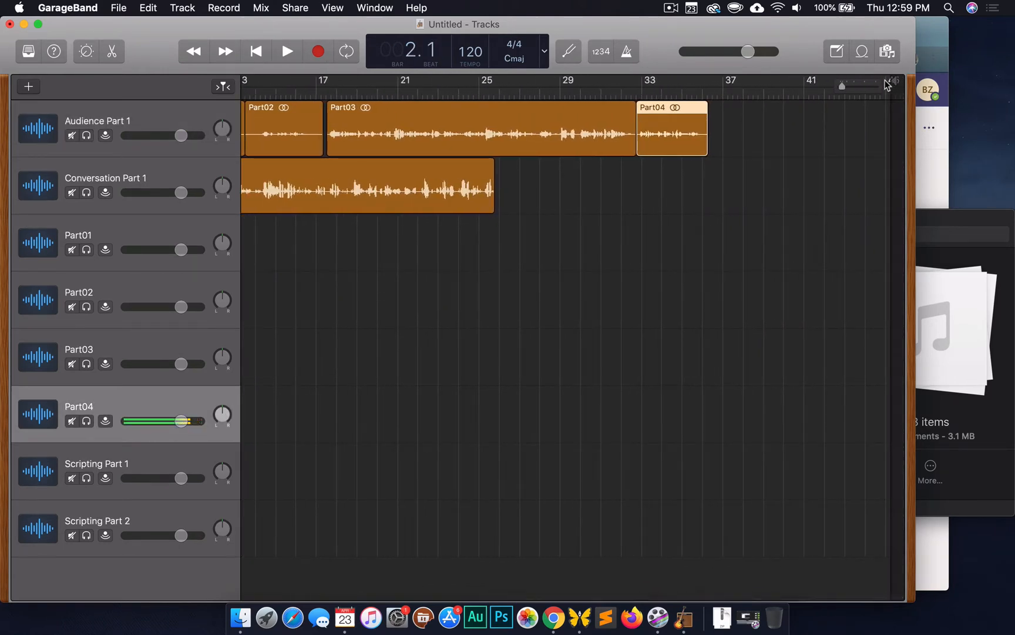
pyautogui.moveTo(890, 82); pyautogui.dragTo(905, 84)
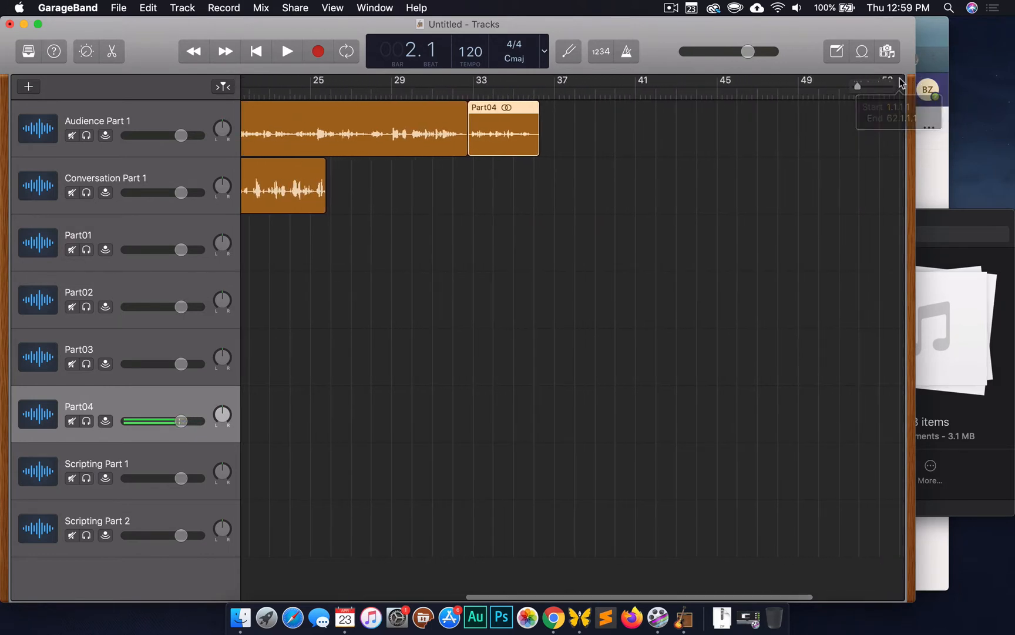
pyautogui.hscroll(-15, 508, 200)
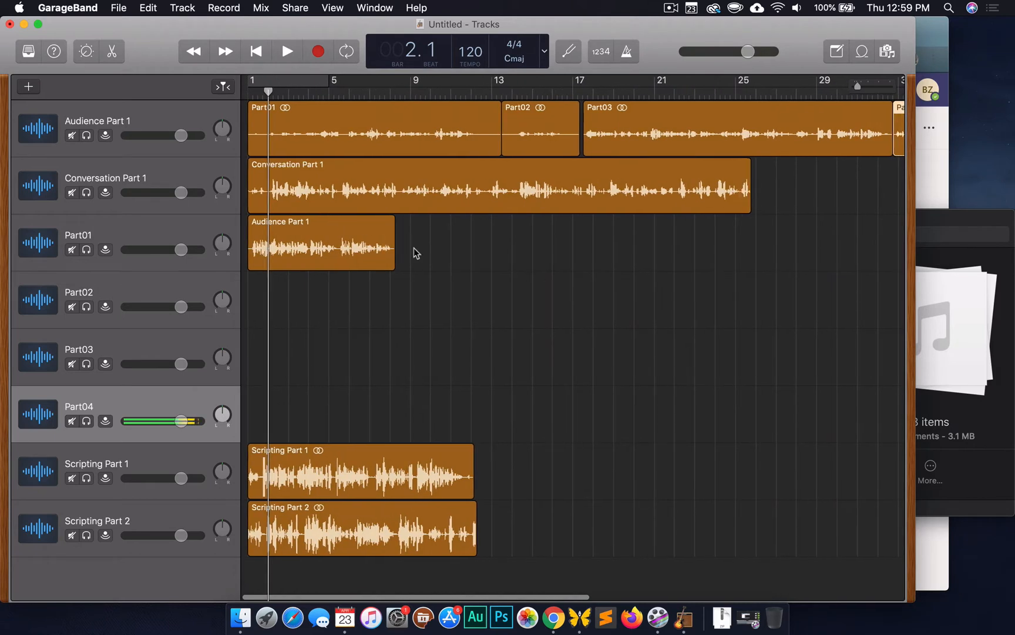
# Move the Conversation Part 1 and Scripting Part 1 regions onto the first track, in that order after Part04
pyautogui.hscroll(10, 414, 247)
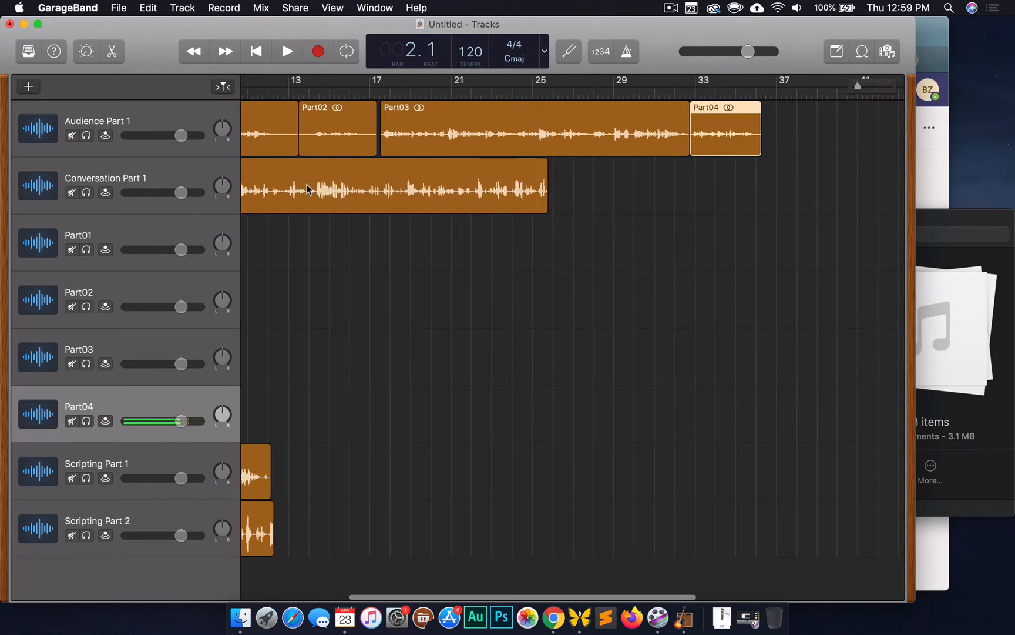
pyautogui.moveTo(274, 188); pyautogui.dragTo(694, 141)
pyautogui.hscroll(-10, 272, 525)
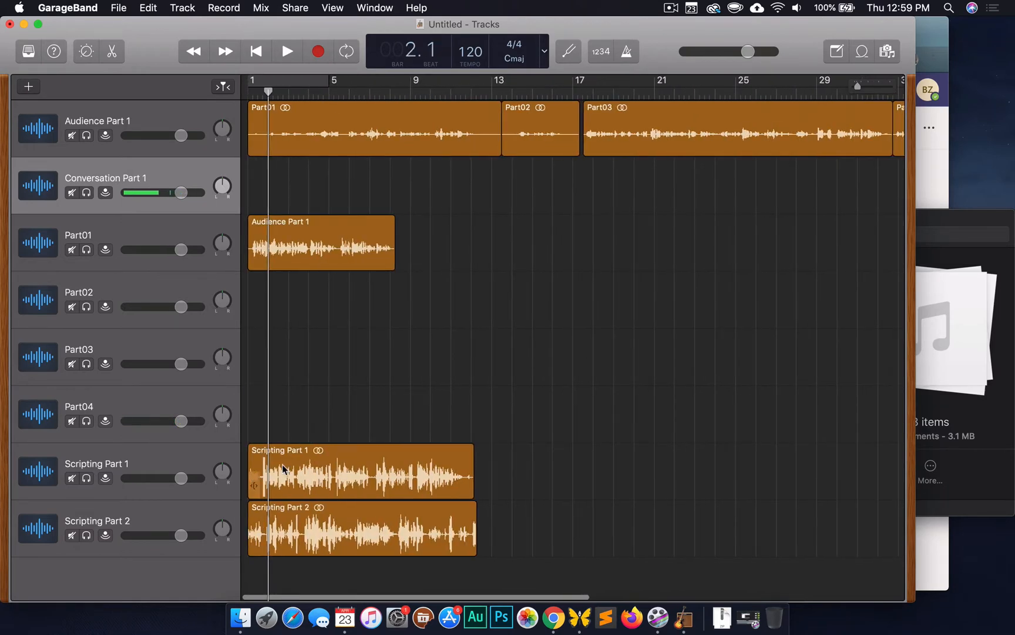
pyautogui.moveTo(282, 468); pyautogui.dragTo(843, 148)
pyautogui.click(766, 240)
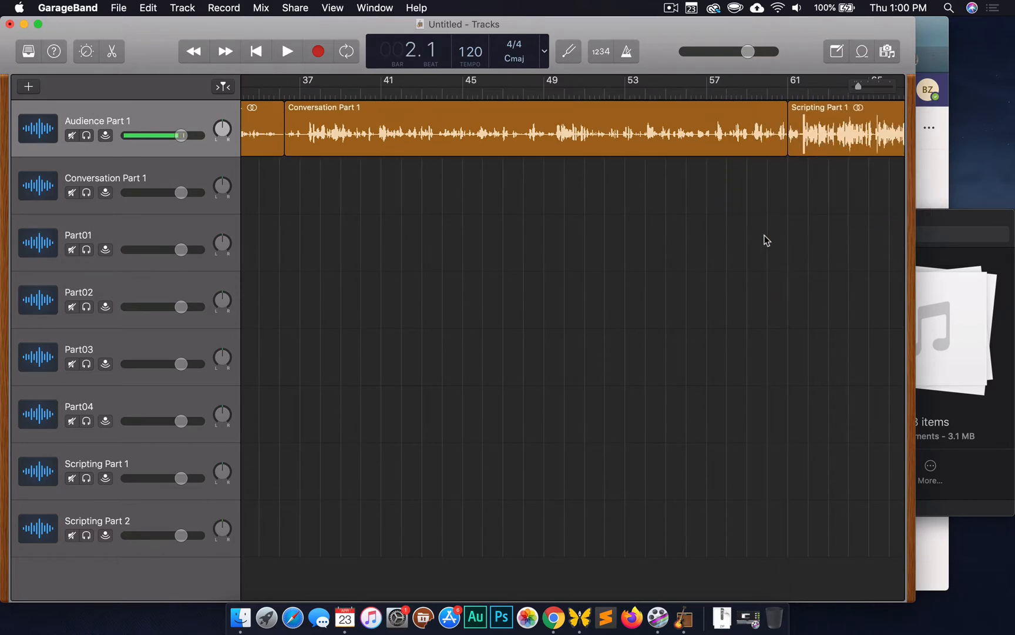
# Delete the unneeded Audience Part 1 and Scripting Part 2 regions from the lower tracks
pyautogui.hscroll(-20, 766, 240)
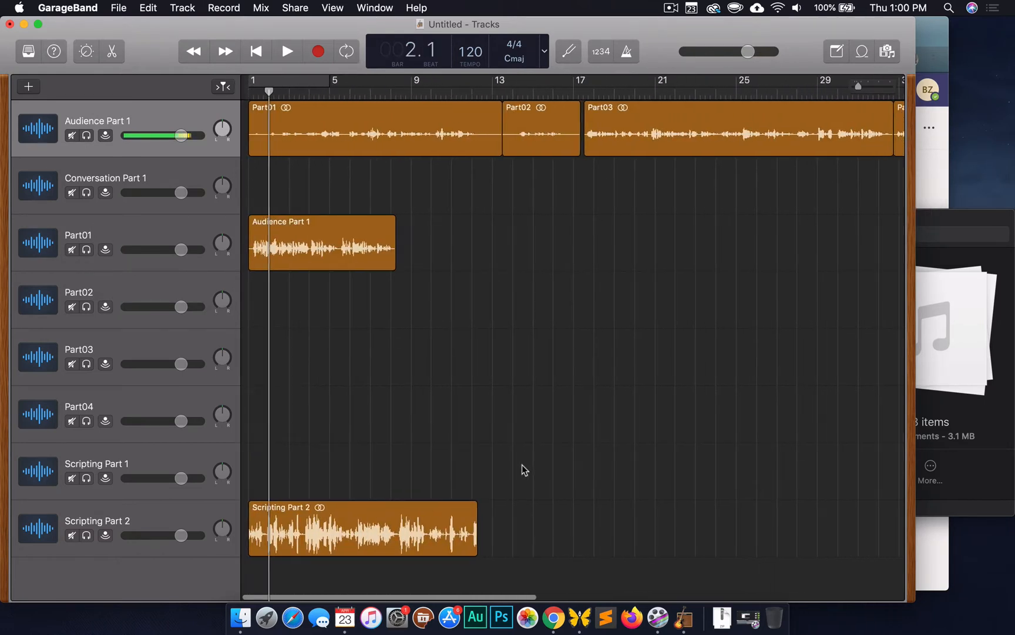
pyautogui.moveTo(499, 526); pyautogui.dragTo(293, 237)
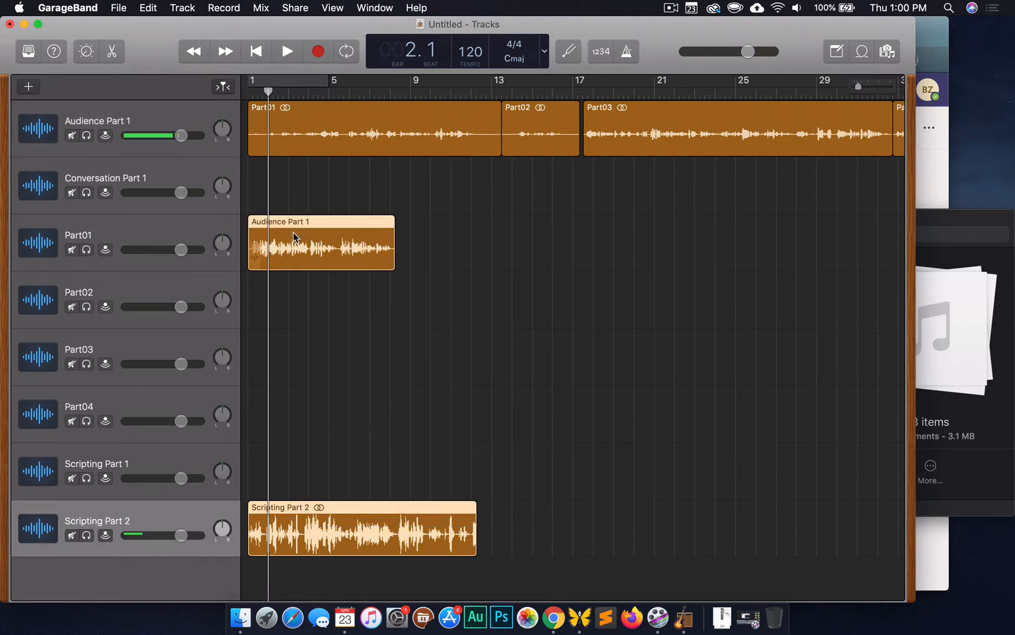
pyautogui.press('Delete')
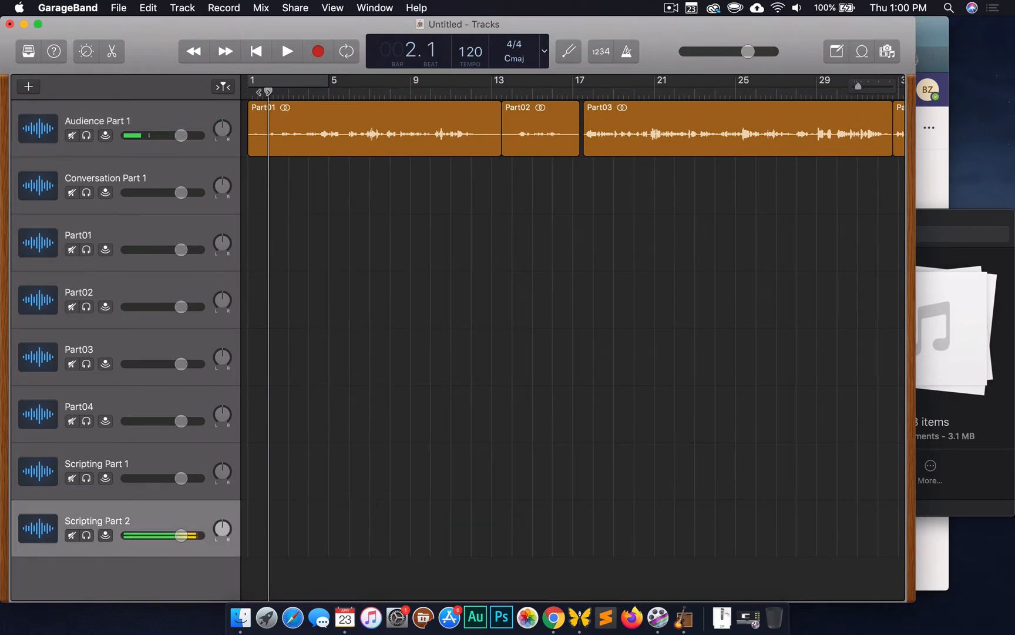
# Close the gap between Part02 and Part03, and play Part04 through to the start of Conversation Part 1
pyautogui.moveTo(263, 93); pyautogui.dragTo(251, 92)
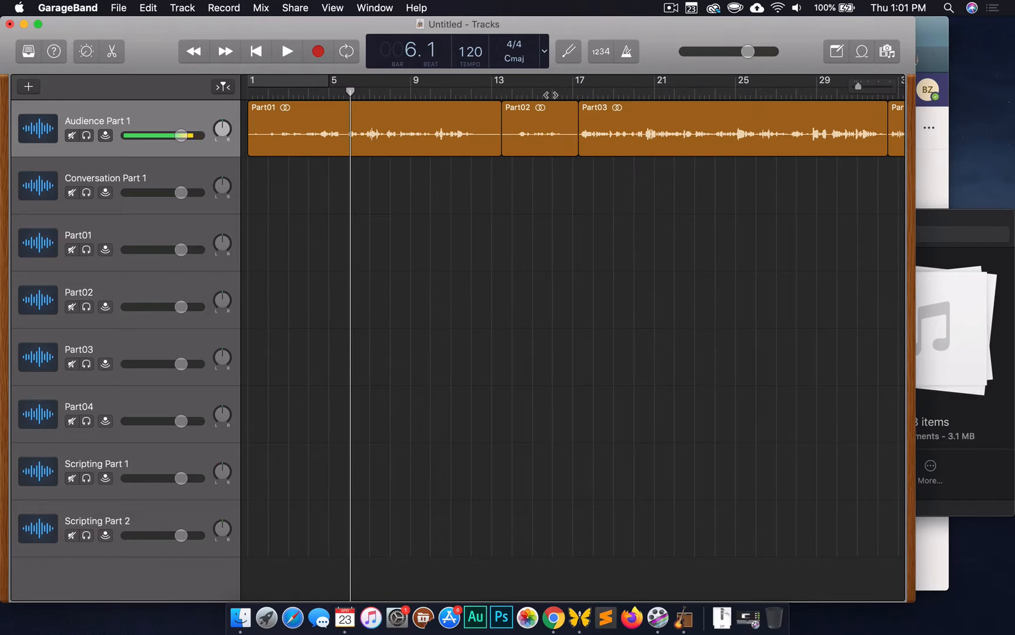
pyautogui.hscroll(10, 612, 223)
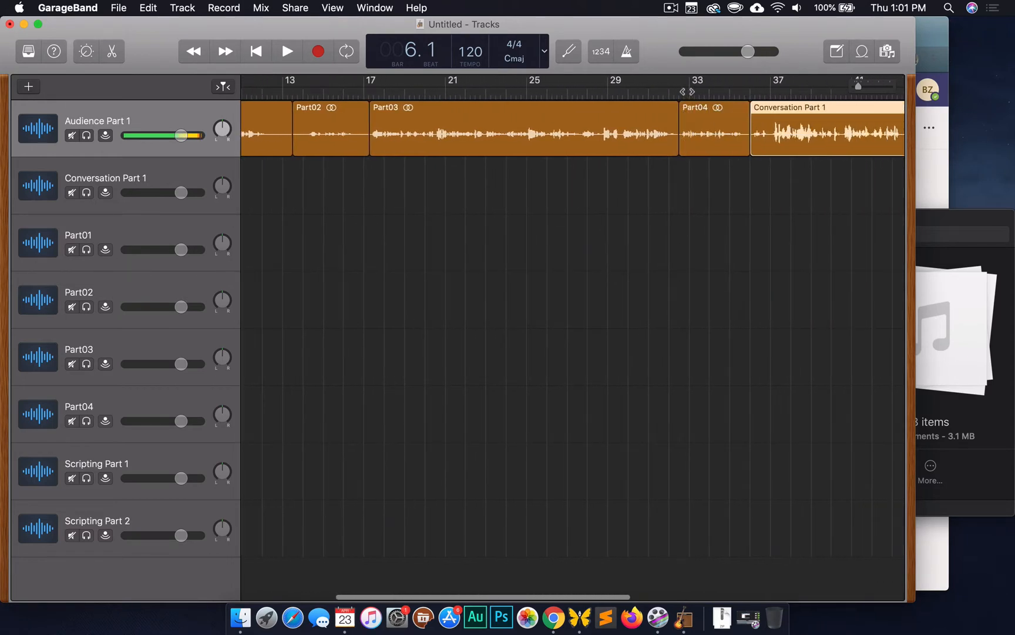
pyautogui.click(687, 92)
pyautogui.click(680, 94)
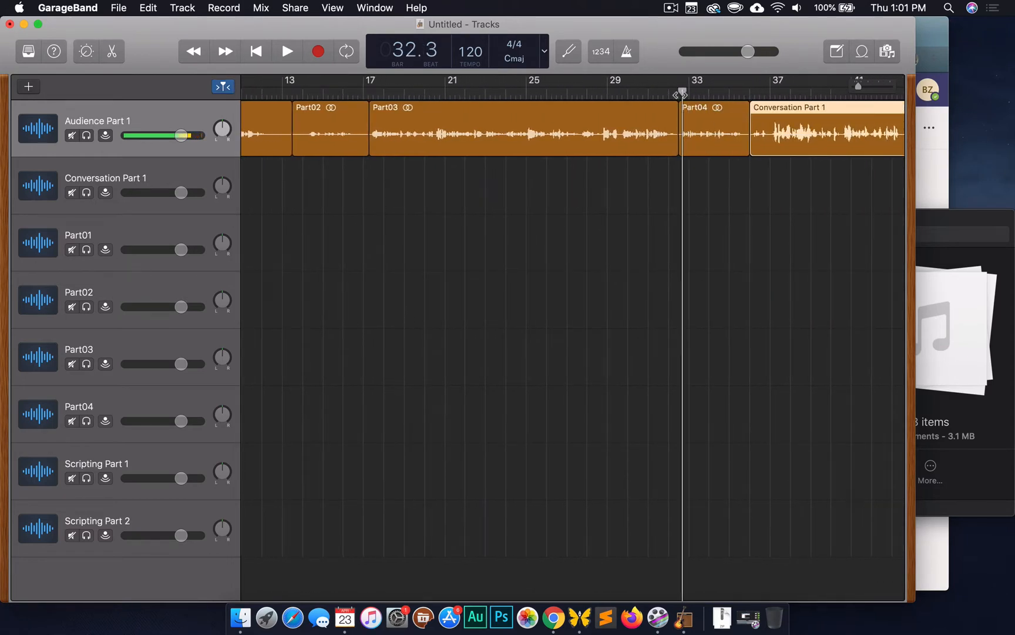
pyautogui.press('space')
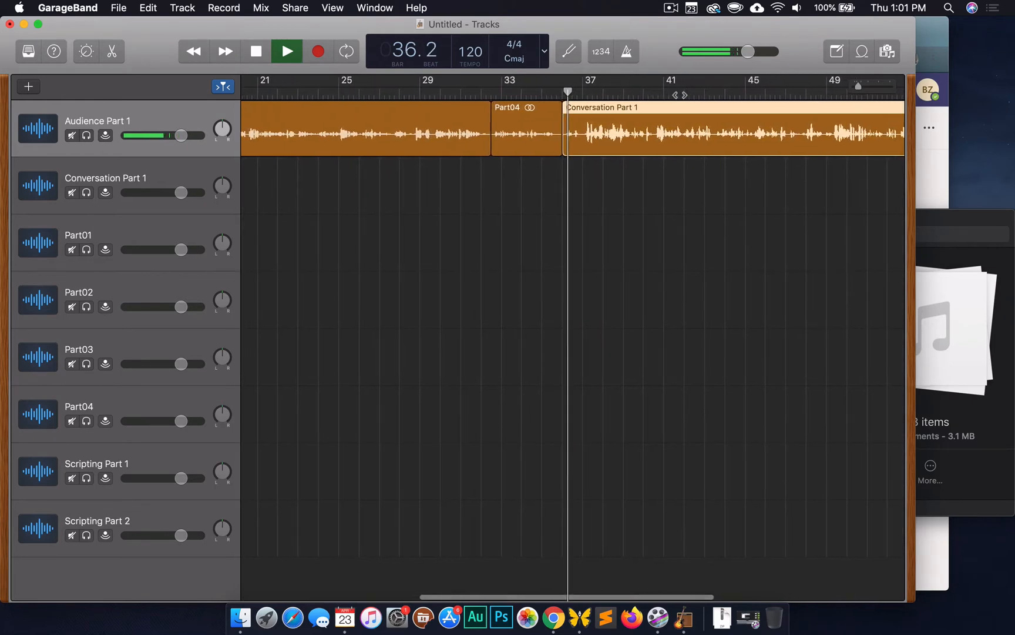
pyautogui.press('space')
# Move the Part04 region to the end of the first track, right after Scripting Part 1, and play it there
pyautogui.click(526, 113)
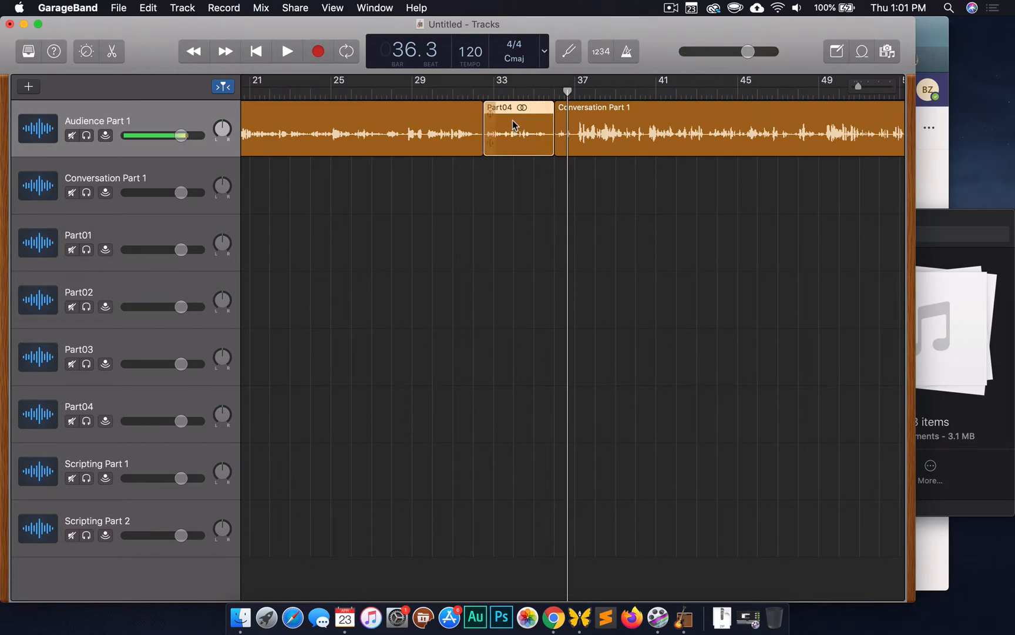
pyautogui.moveTo(513, 124); pyautogui.dragTo(836, 138)
pyautogui.click(786, 93)
pyautogui.press('space')
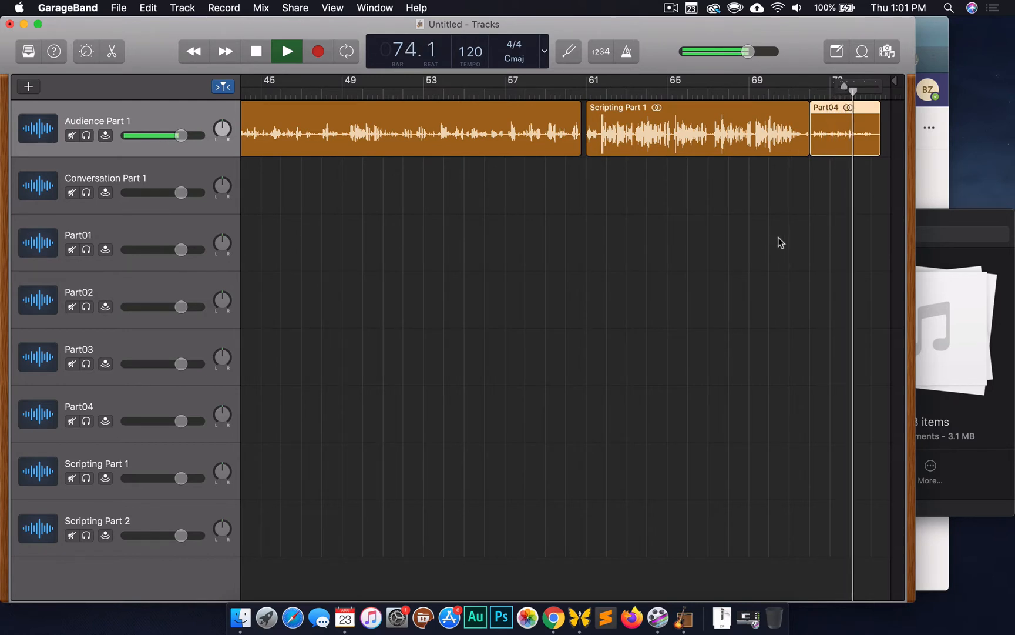
pyautogui.press('space')
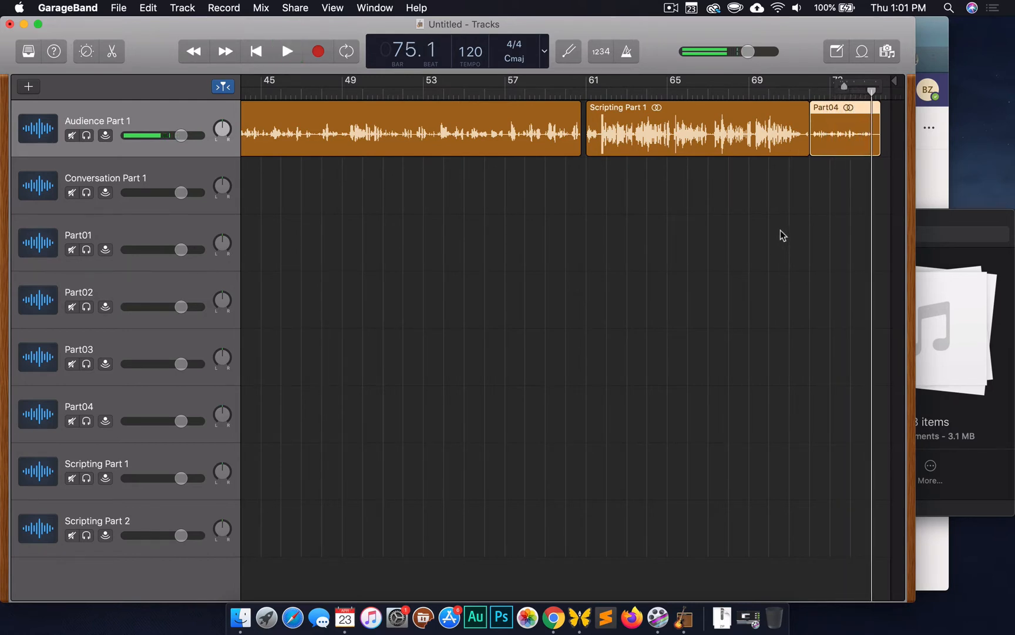
# Close the remaining gaps on the first track so Conversation Part 1, Scripting Part 1 and Part04 follow Part03 without silence between them
pyautogui.moveTo(818, 174); pyautogui.dragTo(622, 140)
pyautogui.click(695, 226)
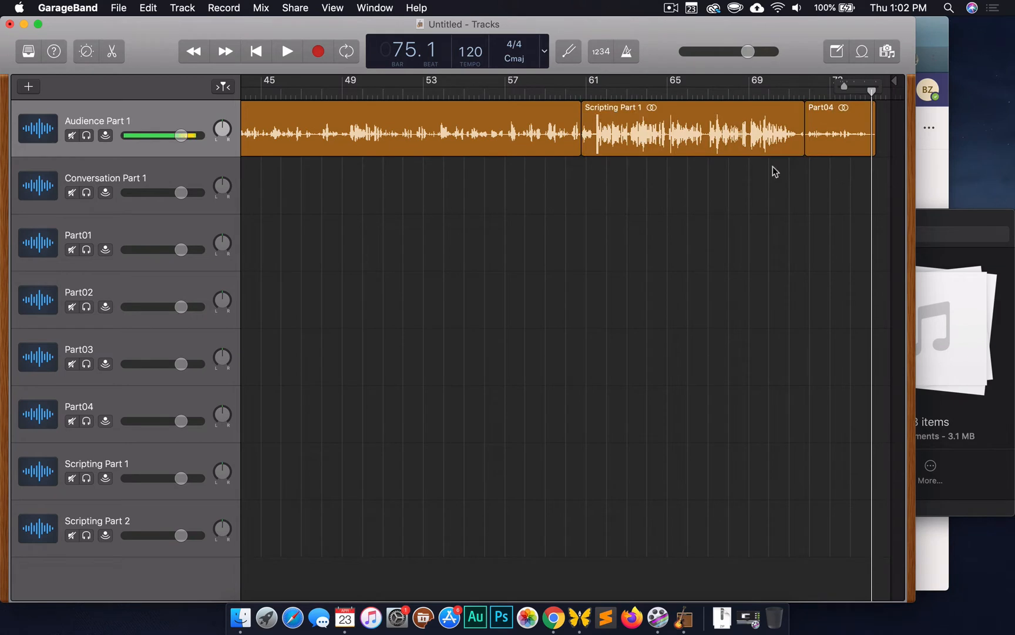
pyautogui.moveTo(836, 174); pyautogui.dragTo(740, 189)
pyautogui.hscroll(-8, 739, 189)
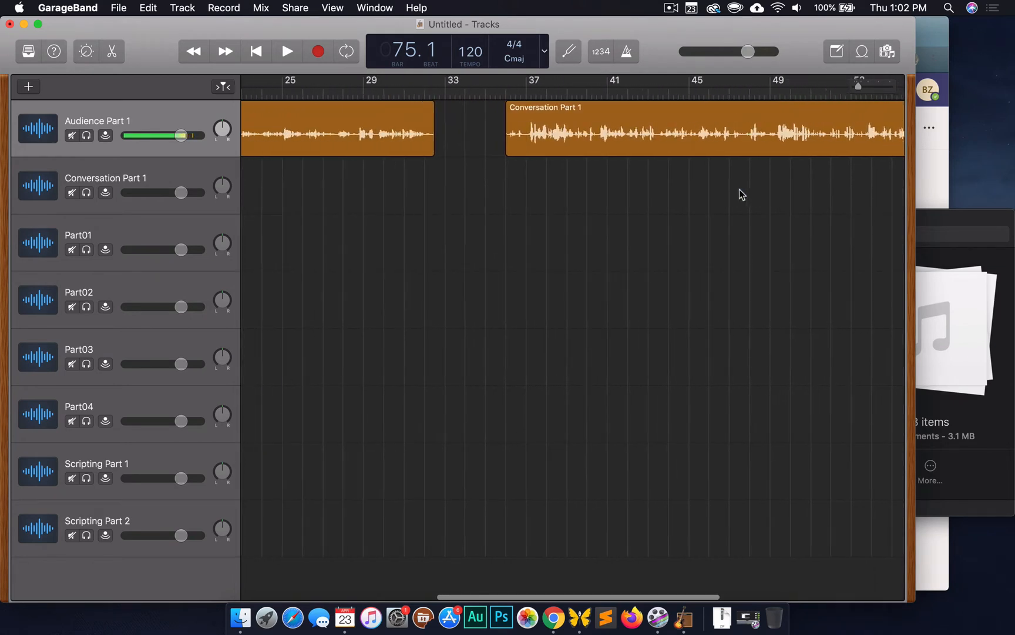
pyautogui.hscroll(-5, 740, 189)
pyautogui.click(778, 143)
pyautogui.hscroll(15, 605, 189)
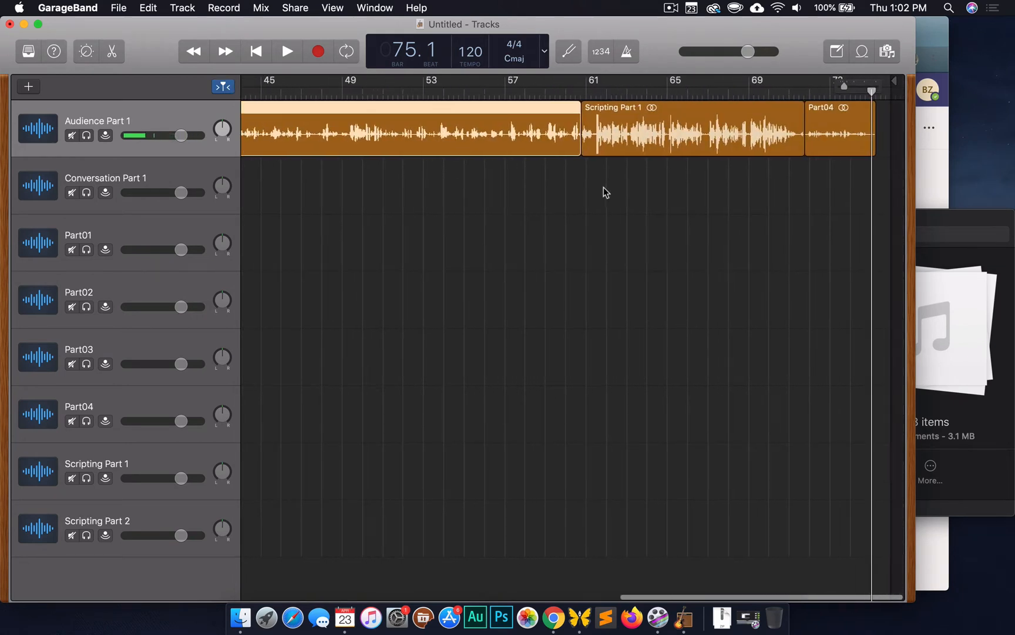
pyautogui.hscroll(-1, 604, 189)
pyautogui.scroll(-5, 822, 189)
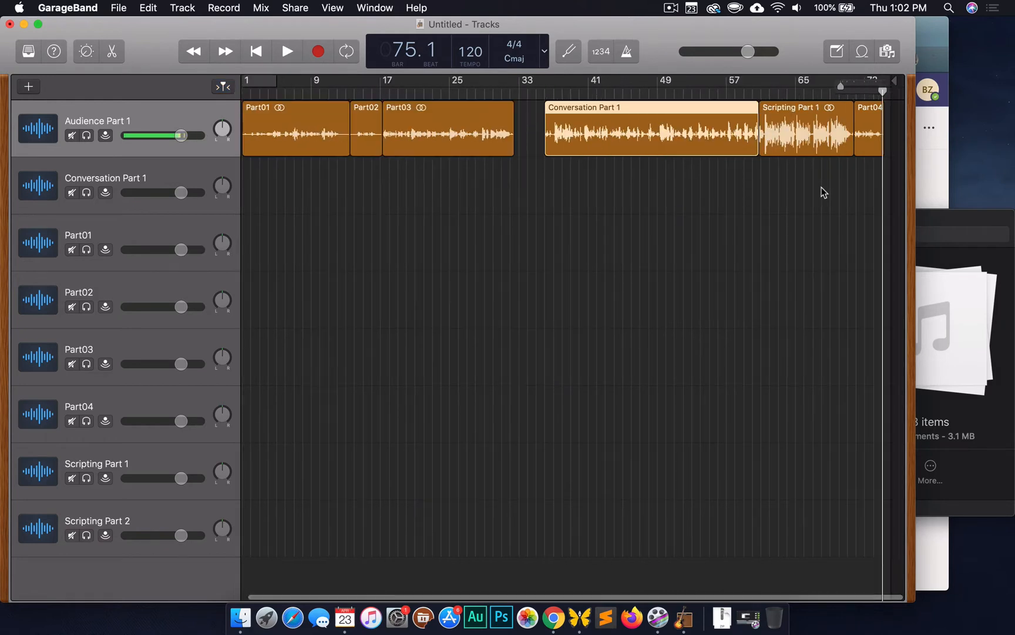
pyautogui.moveTo(866, 168); pyautogui.dragTo(594, 154)
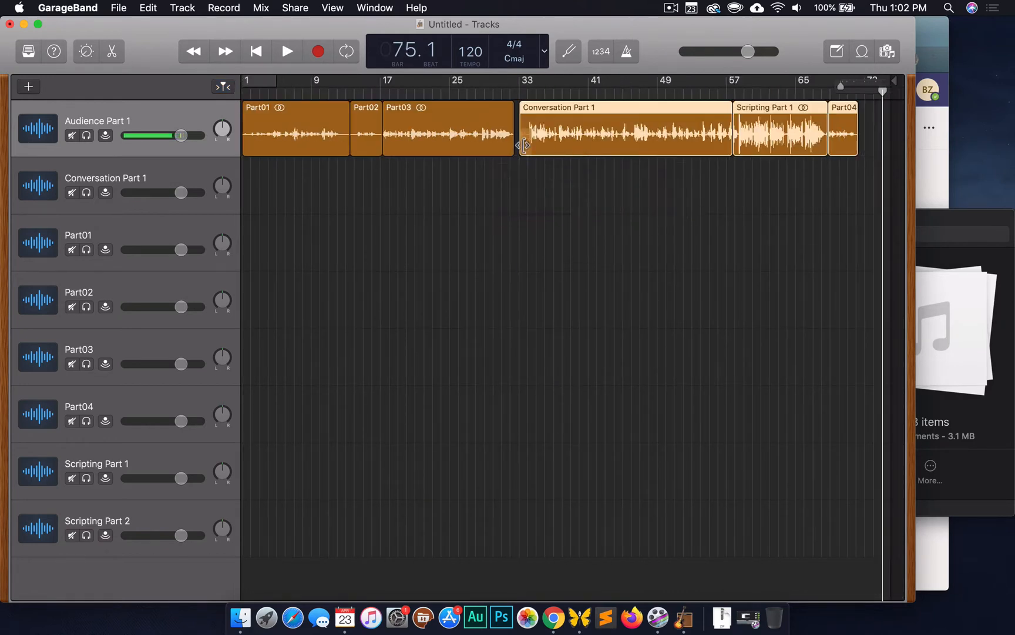
pyautogui.scroll(5, 523, 145)
pyautogui.moveTo(555, 120); pyautogui.dragTo(453, 147)
# Play the assembled first track from around its beginning through most of Part01
pyautogui.scroll(-8, 417, 234)
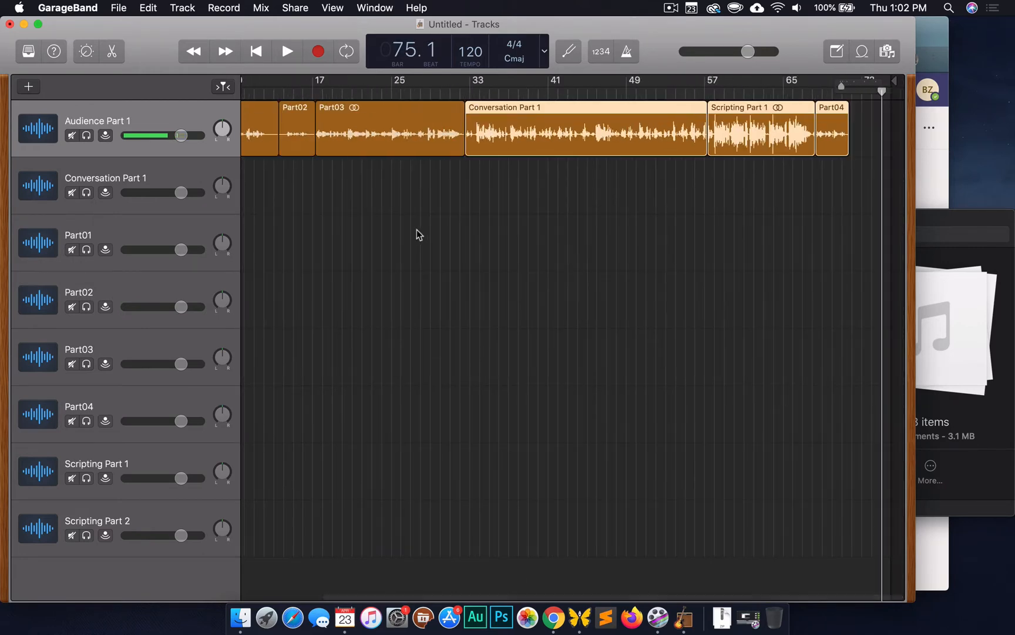
pyautogui.hscroll(-3, 417, 235)
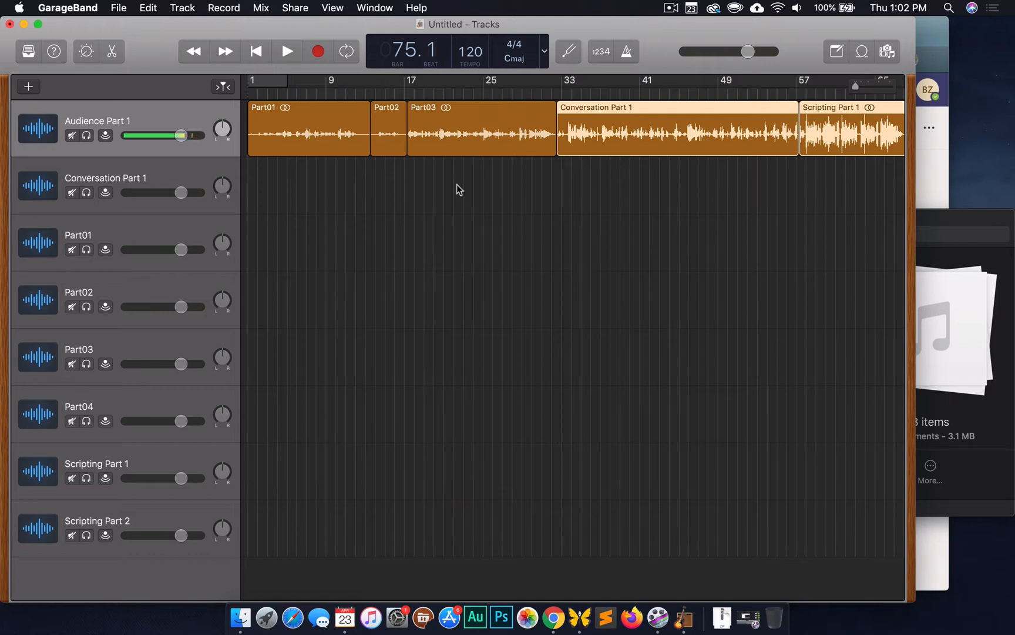
pyautogui.click(254, 93)
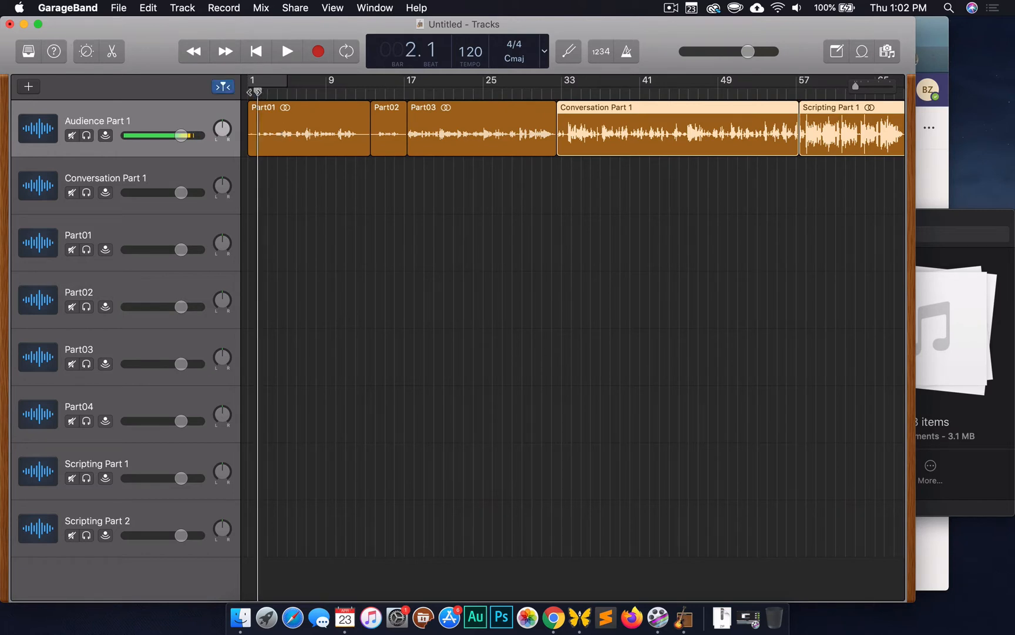
pyautogui.press('space')
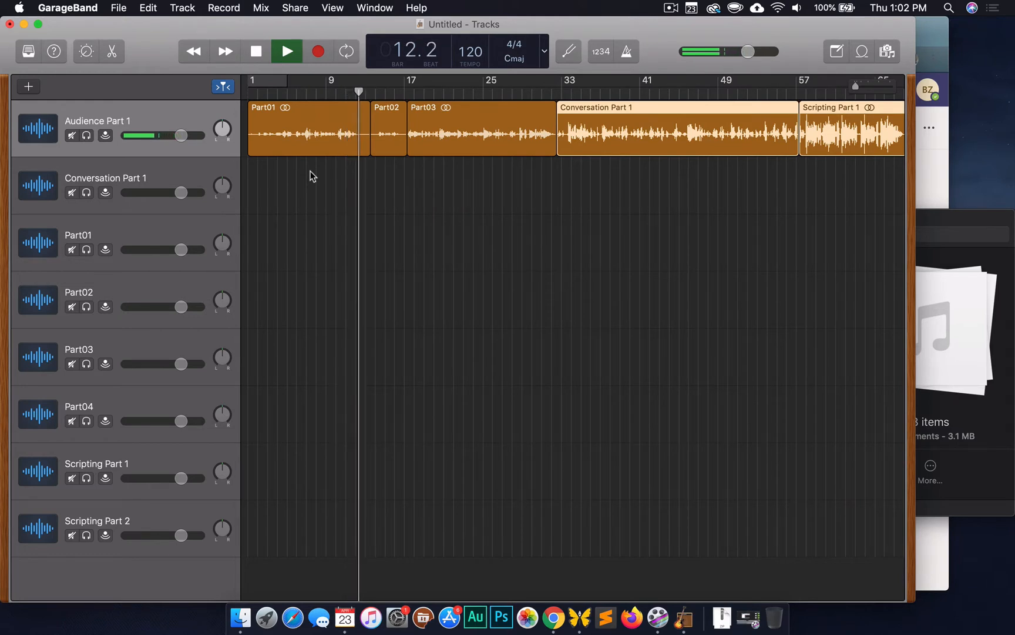
pyautogui.press('space')
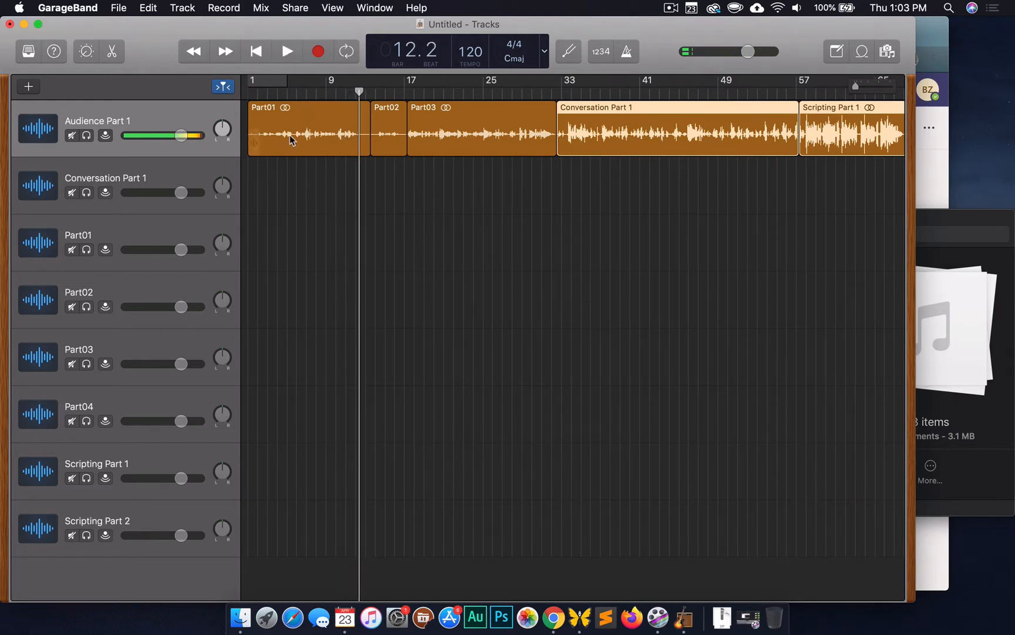
# Play the opening of Part01 to locate the cut, and split the region at bar 2 beat 3
pyautogui.scroll(5, 281, 137)
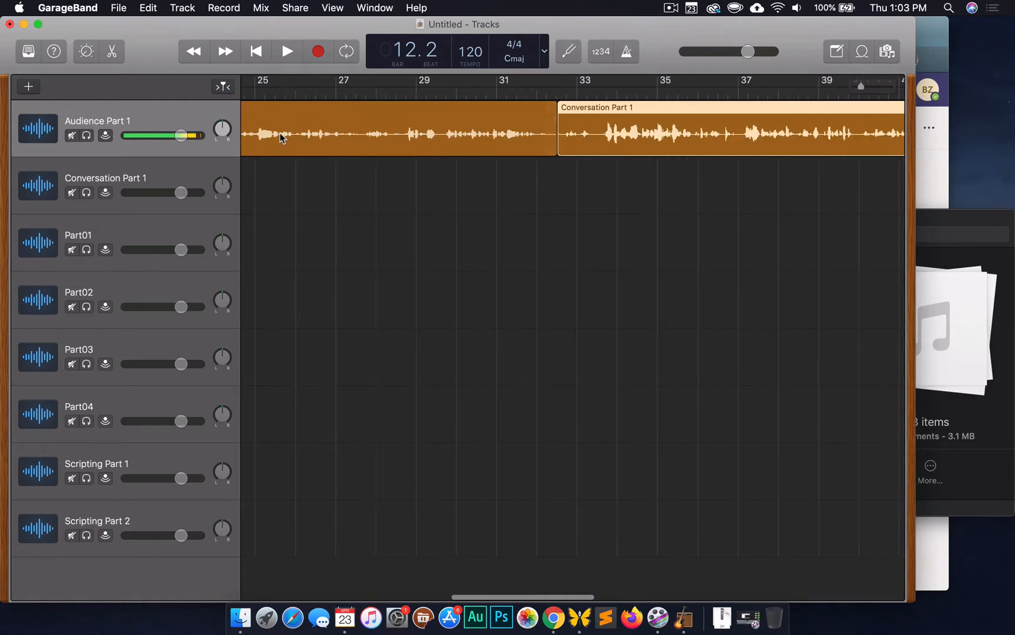
pyautogui.hscroll(-20, 280, 138)
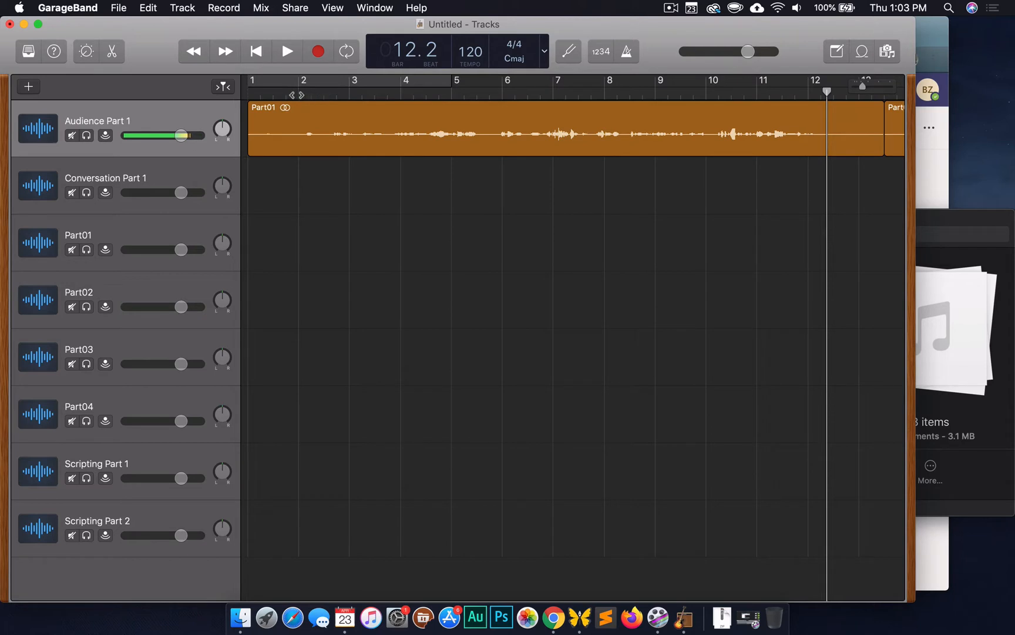
pyautogui.press('Return')
pyautogui.press('space')
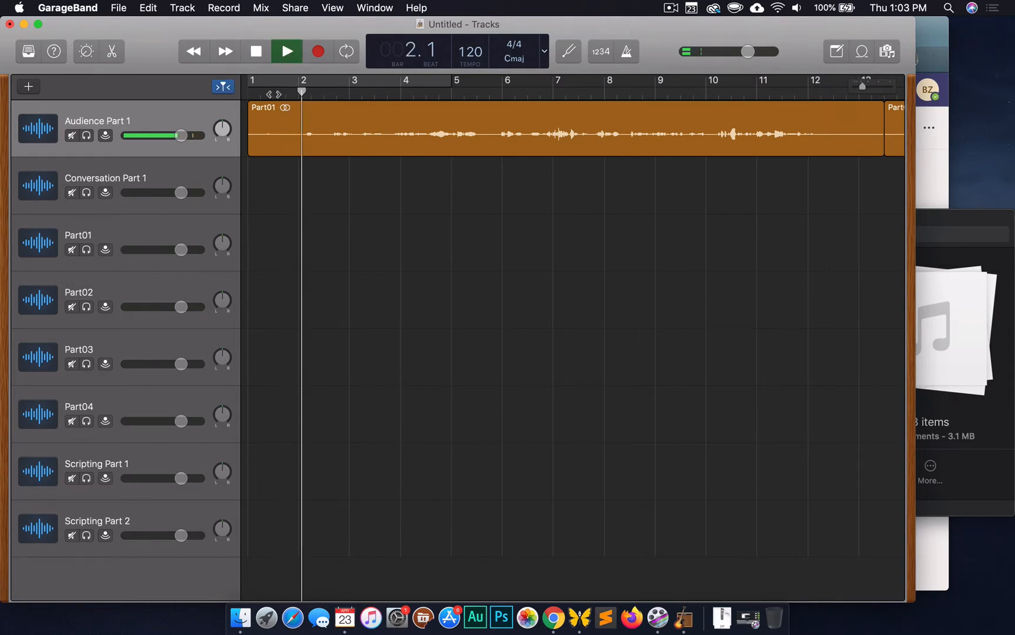
pyautogui.press('space')
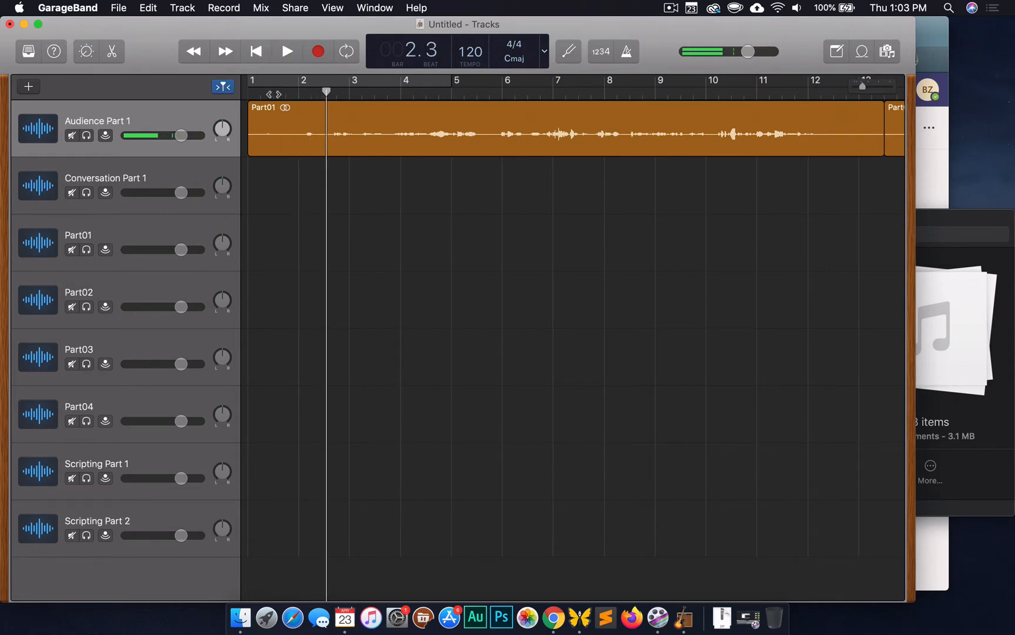
pyautogui.click(342, 113)
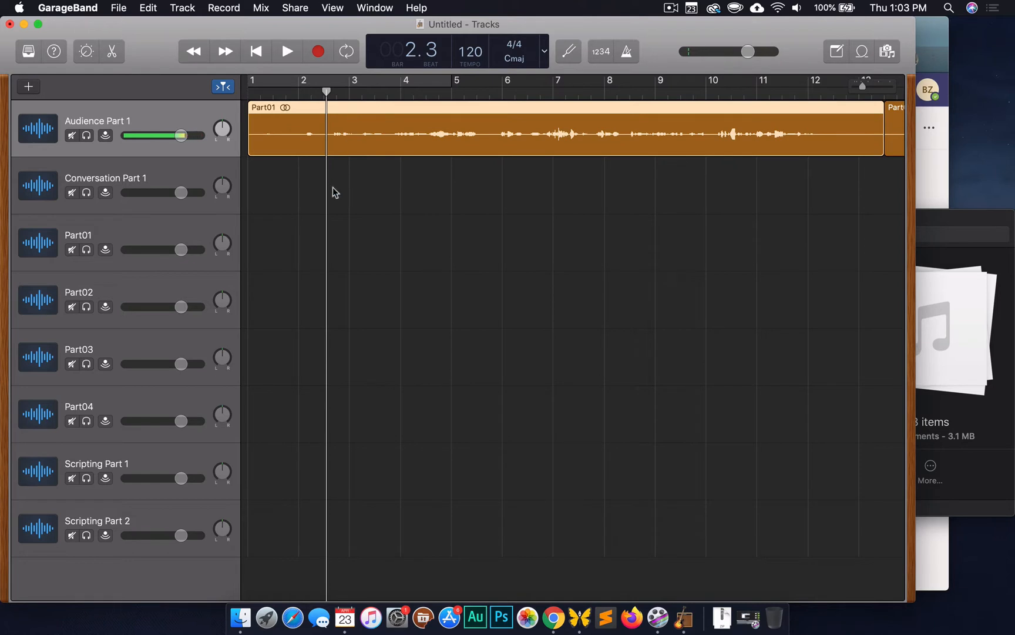
pyautogui.press('super+t')
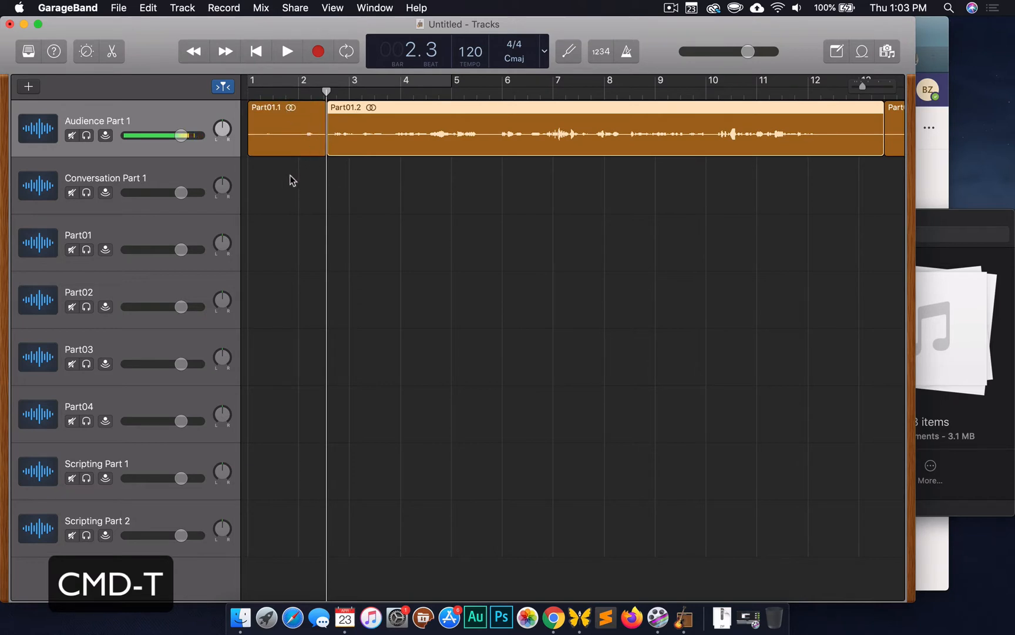
# Delete the opening piece of Part01 before the split and move the remaining piece to start at bar 1
pyautogui.click(288, 132)
pyautogui.press('Delete')
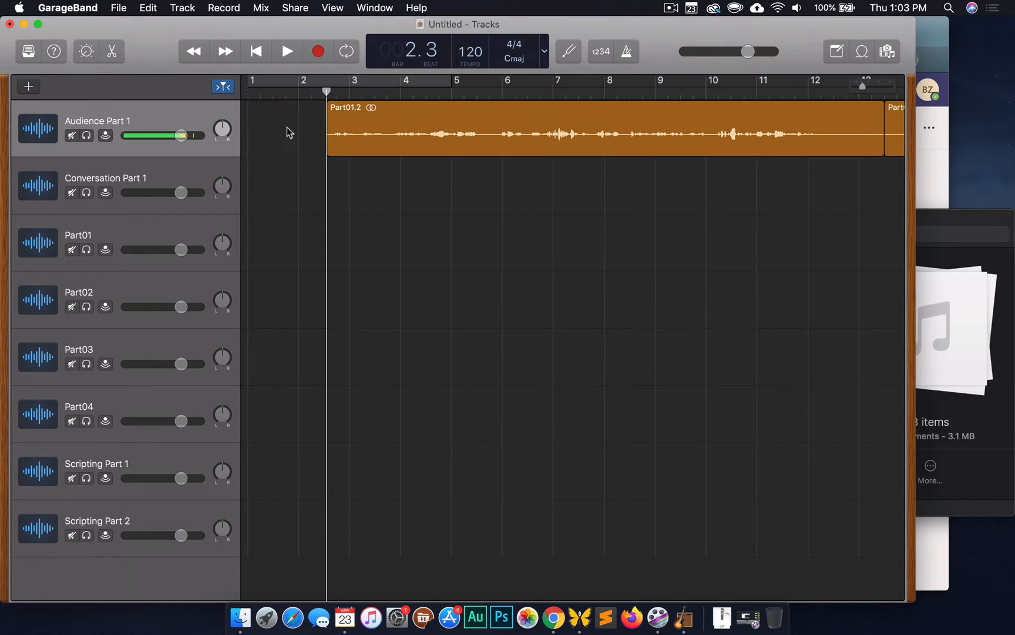
pyautogui.moveTo(535, 124); pyautogui.dragTo(444, 124)
# Play the opening of the trimmed Part01 region to locate the cut, and split it at bar 1 beat 3
pyautogui.click(261, 94)
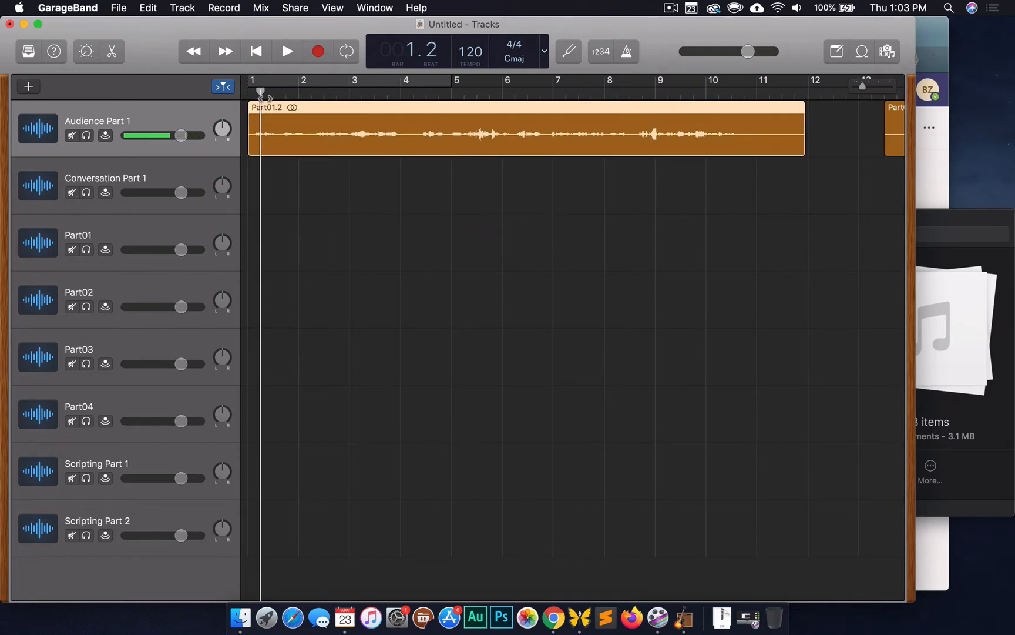
pyautogui.press('space')
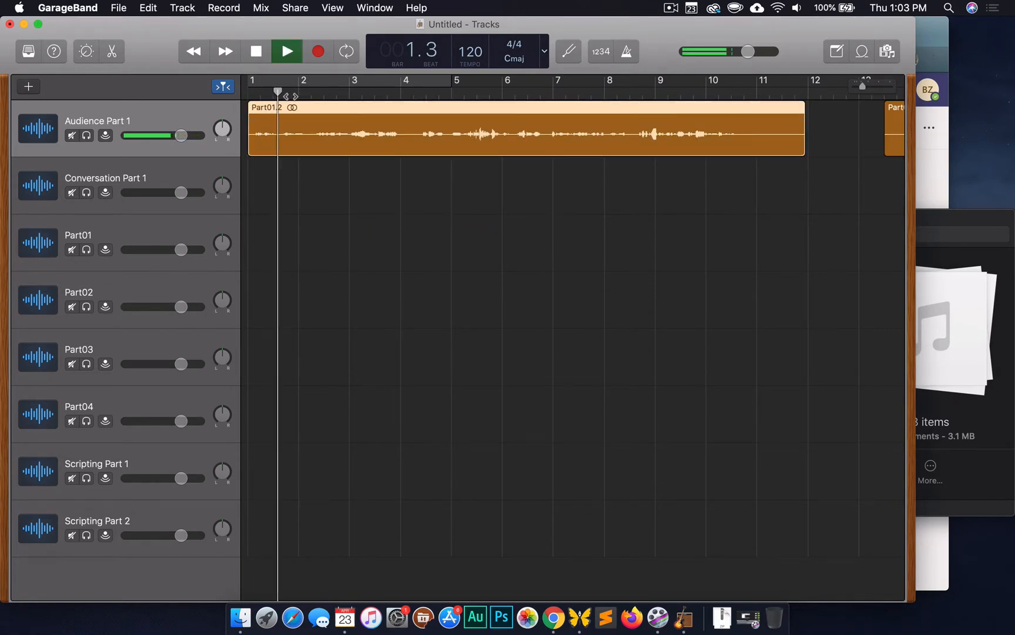
pyautogui.click(254, 94)
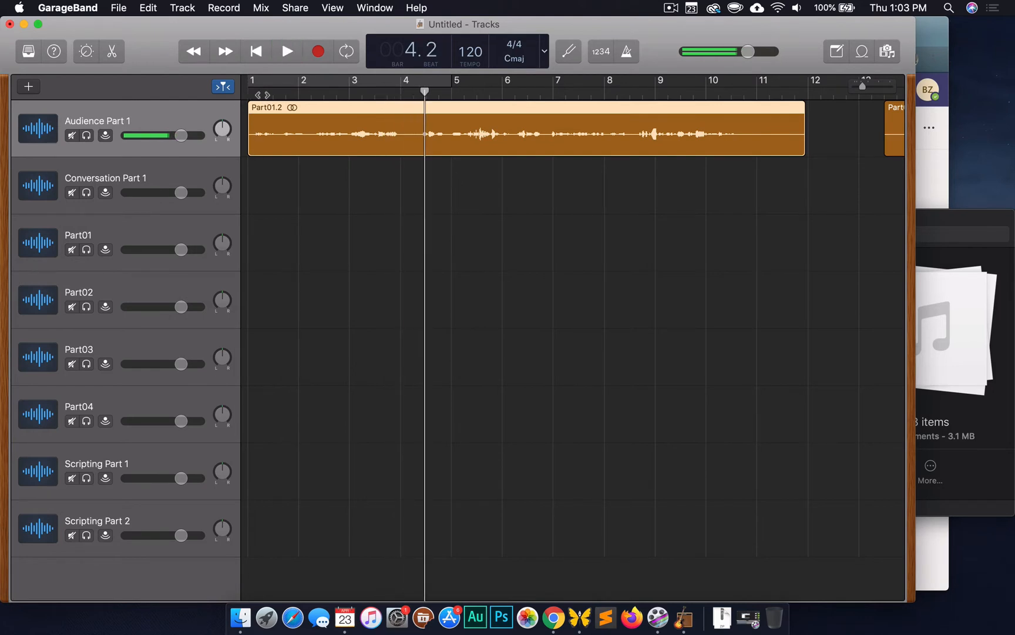
pyautogui.press('Return')
pyautogui.press('space')
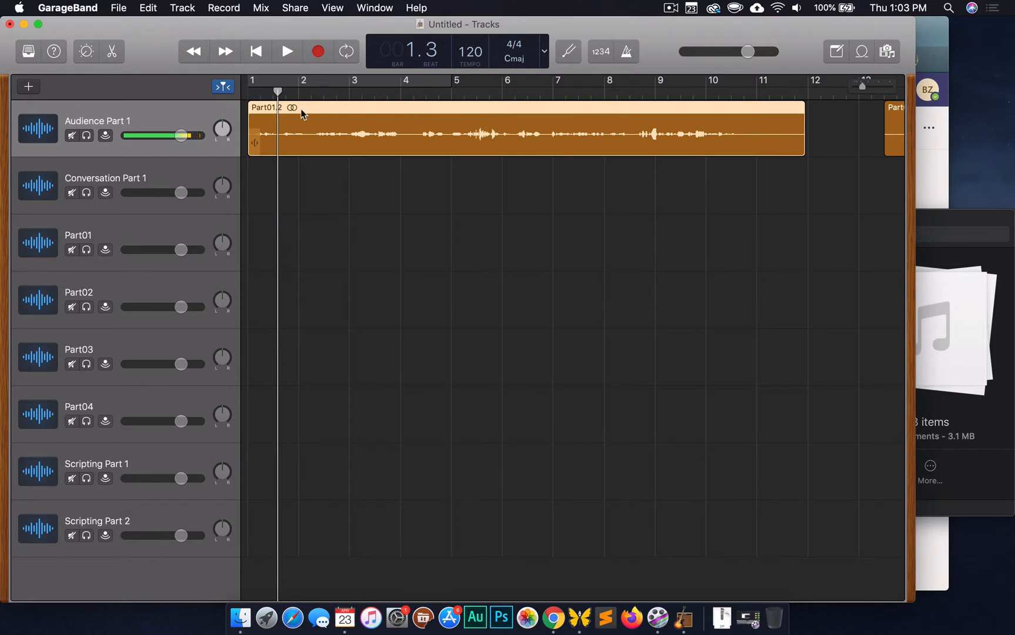
# Play the longer Part01 piece to find where the unwanted section ends, and split it at bar 5 beat 2
pyautogui.moveTo(278, 92); pyautogui.dragTo(322, 96)
pyautogui.press('space')
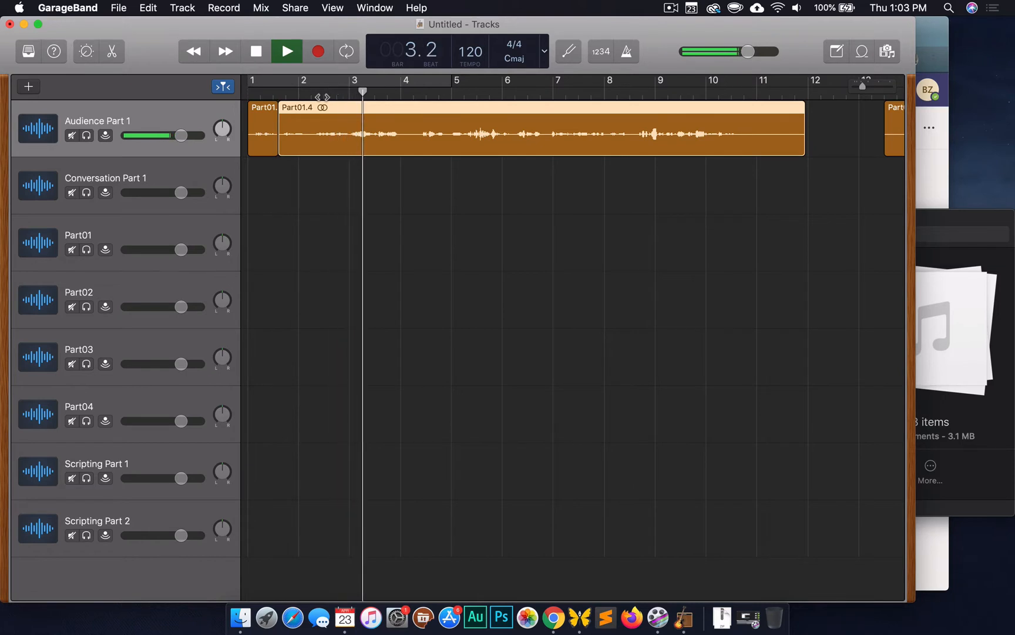
pyautogui.press('space')
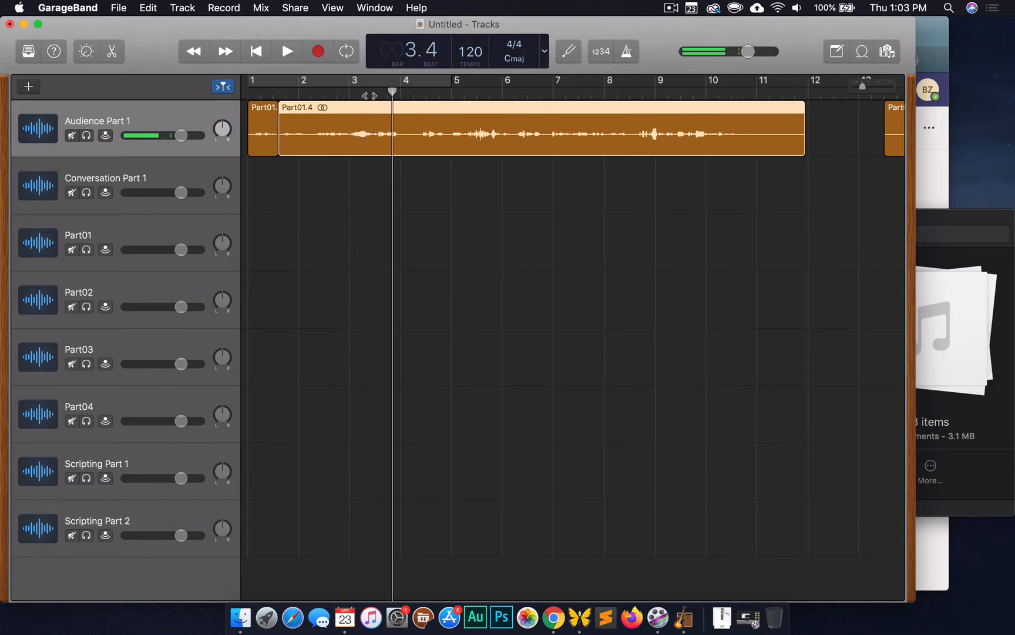
pyautogui.click(370, 96)
pyautogui.press('space')
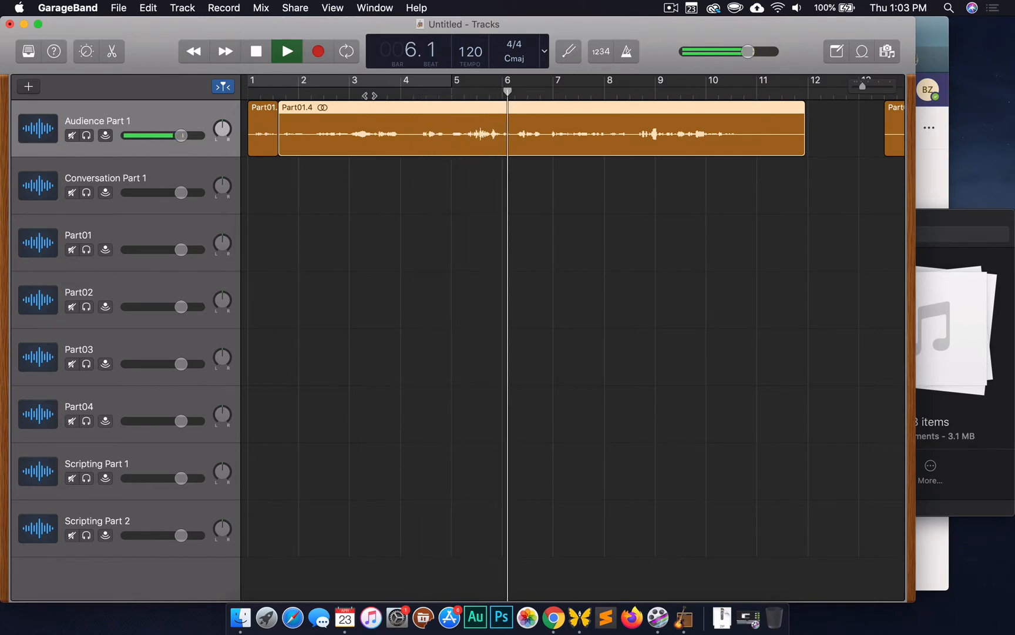
pyautogui.press('space')
pyautogui.click(467, 93)
pyautogui.press('space')
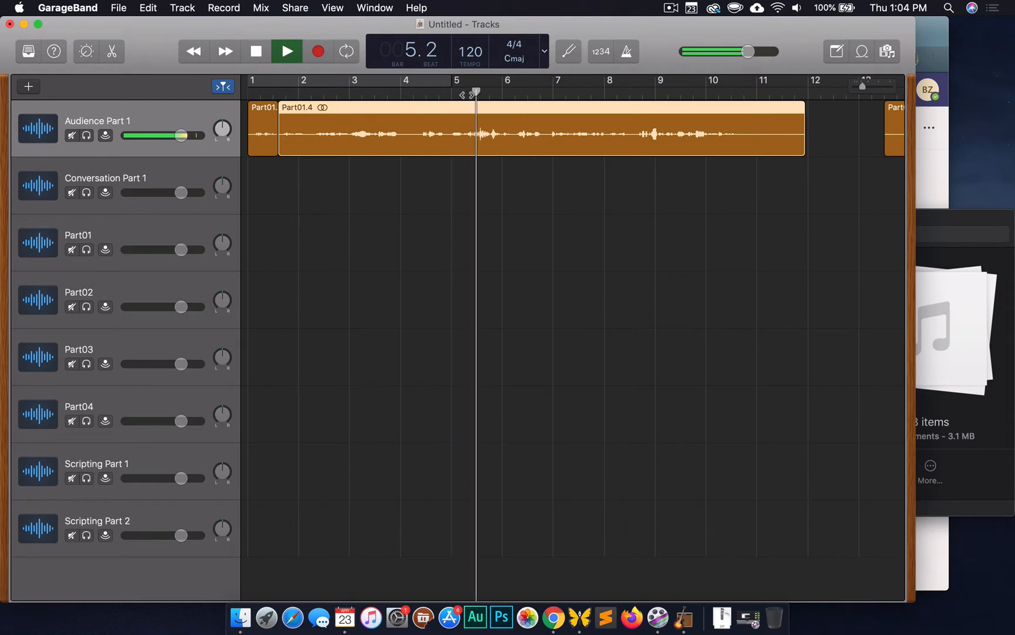
pyautogui.press('space')
pyautogui.click(467, 93)
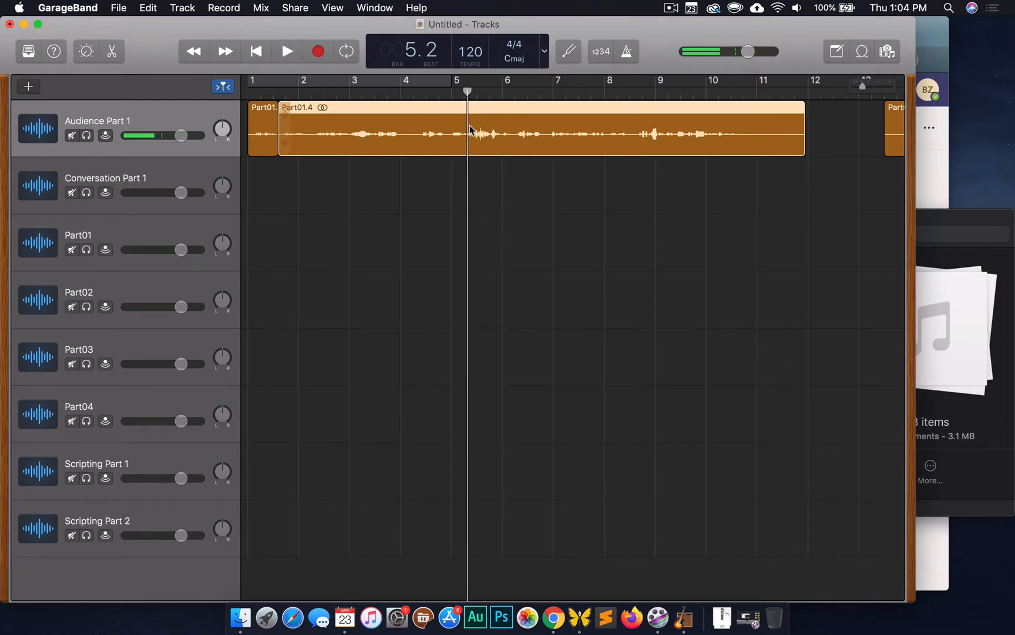
pyautogui.press('super+t')
# Delete the Part01 piece between bar 1 beat 3 and bar 5 beat 2, and move the remaining piece against the first one
pyautogui.click(431, 139)
pyautogui.press('Delete')
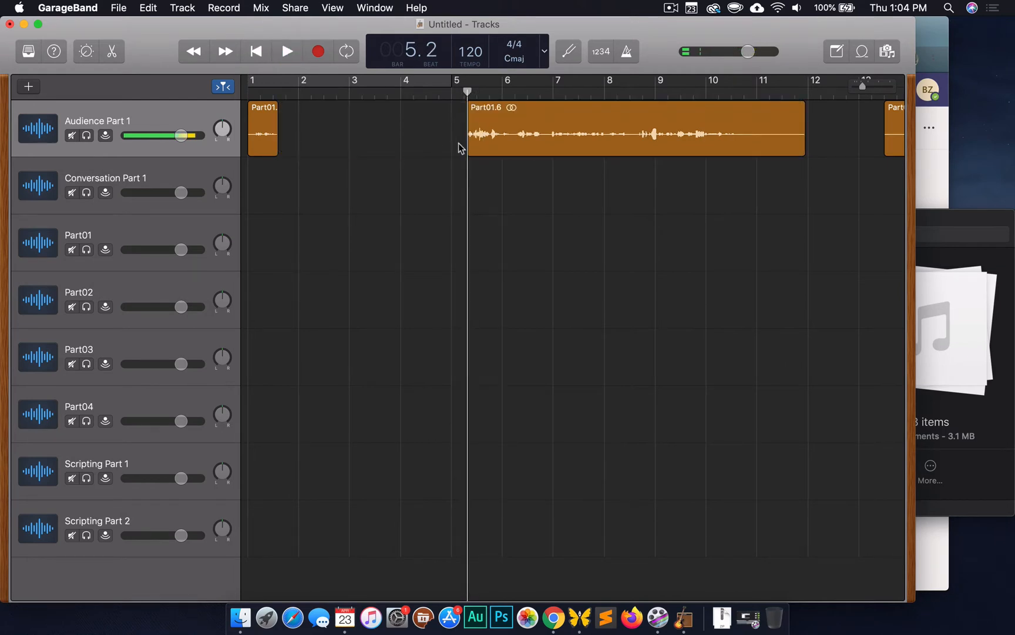
pyautogui.moveTo(636, 116); pyautogui.dragTo(444, 112)
# Play the joined Part01 pieces from near the start to locate the next cut, and split the second piece at bar 3 beat 1
pyautogui.press('Return')
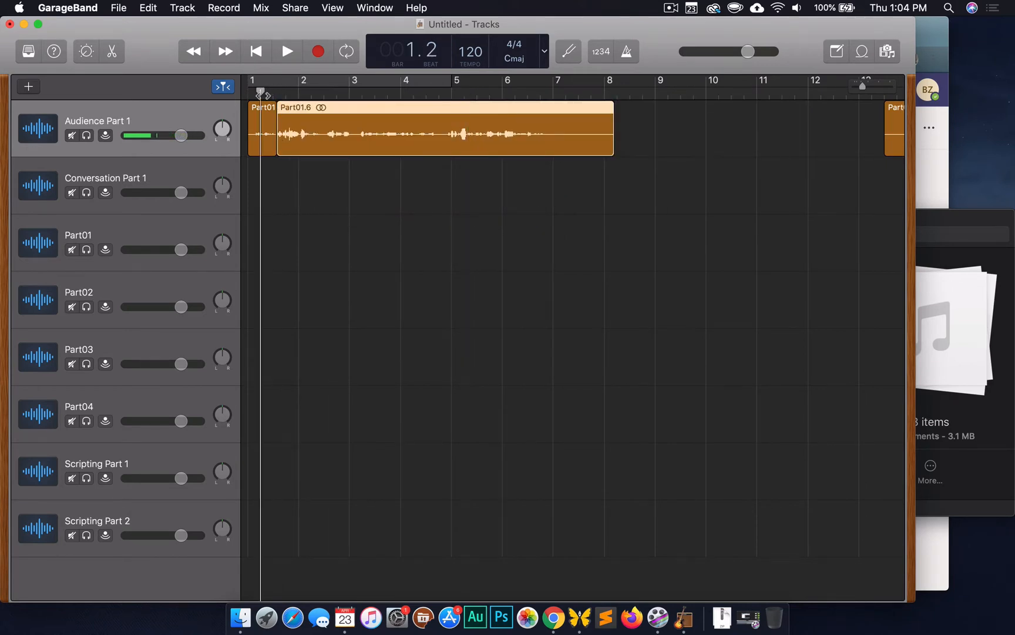
pyautogui.press('space')
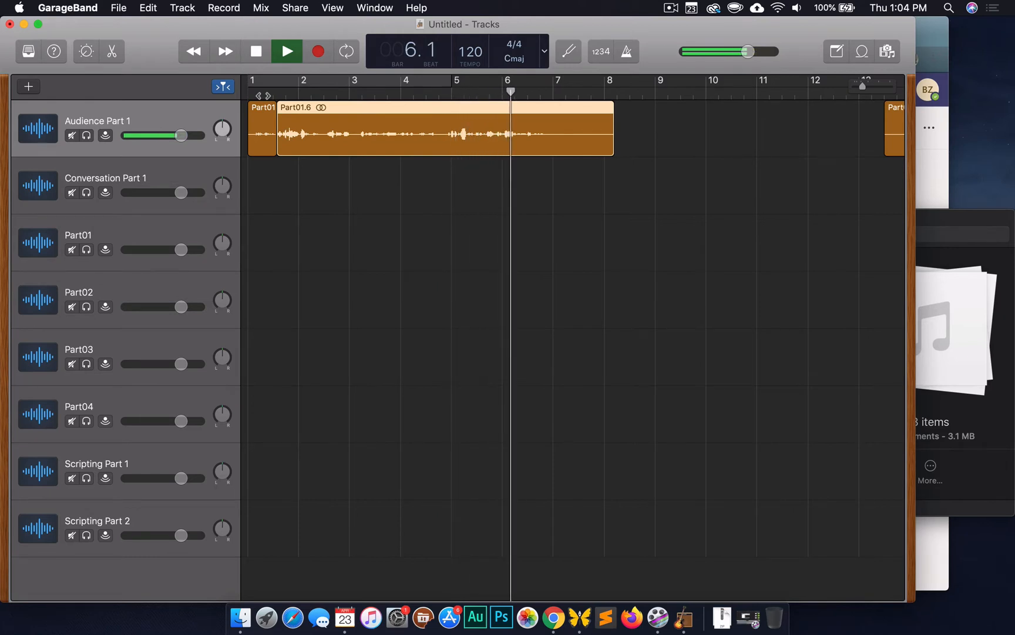
pyautogui.press('space')
pyautogui.click(308, 91)
pyautogui.press('space')
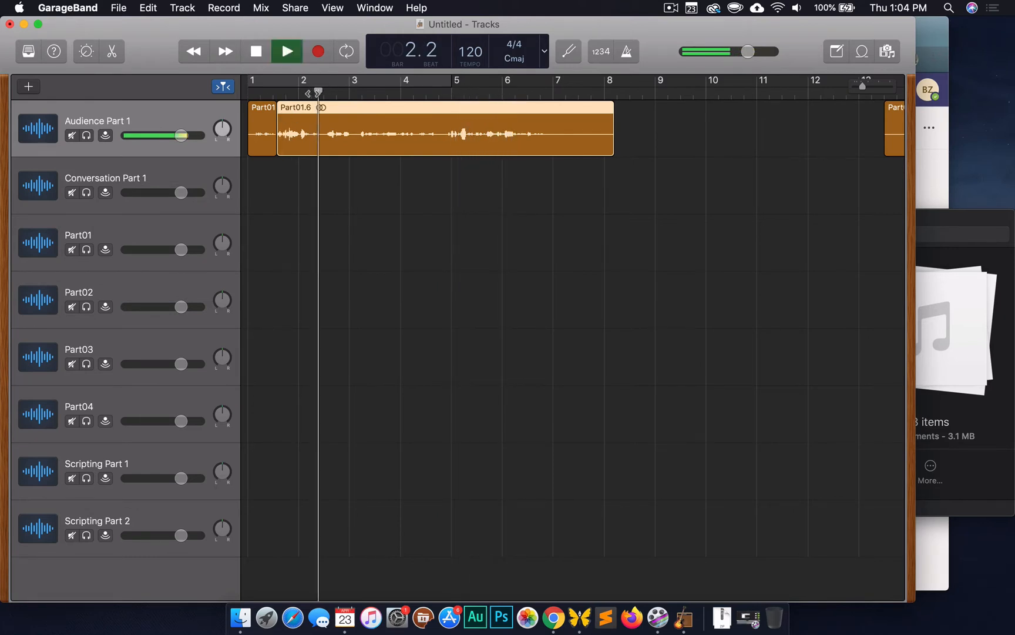
pyautogui.press('space')
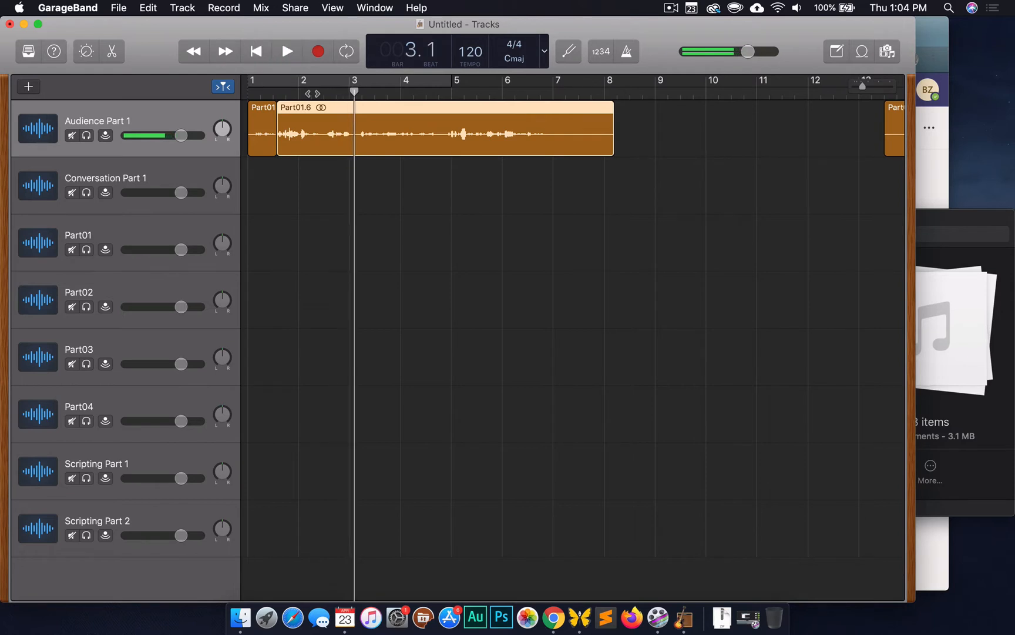
pyautogui.press('space')
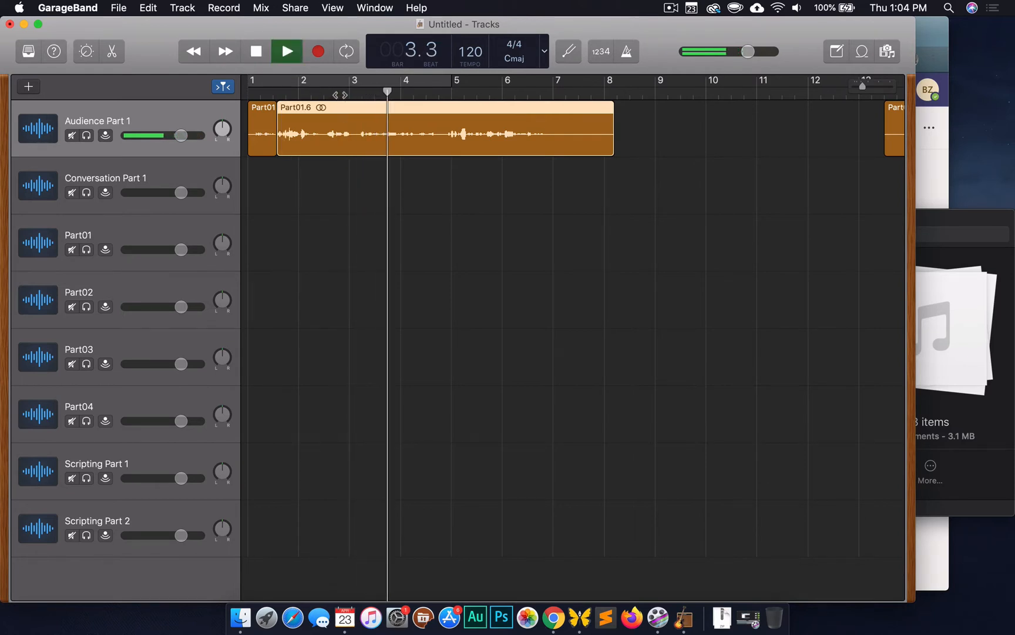
pyautogui.press('space')
pyautogui.click(349, 94)
pyautogui.press('space')
pyautogui.press('space')
pyautogui.moveTo(358, 94); pyautogui.dragTo(352, 94)
pyautogui.press('super+t')
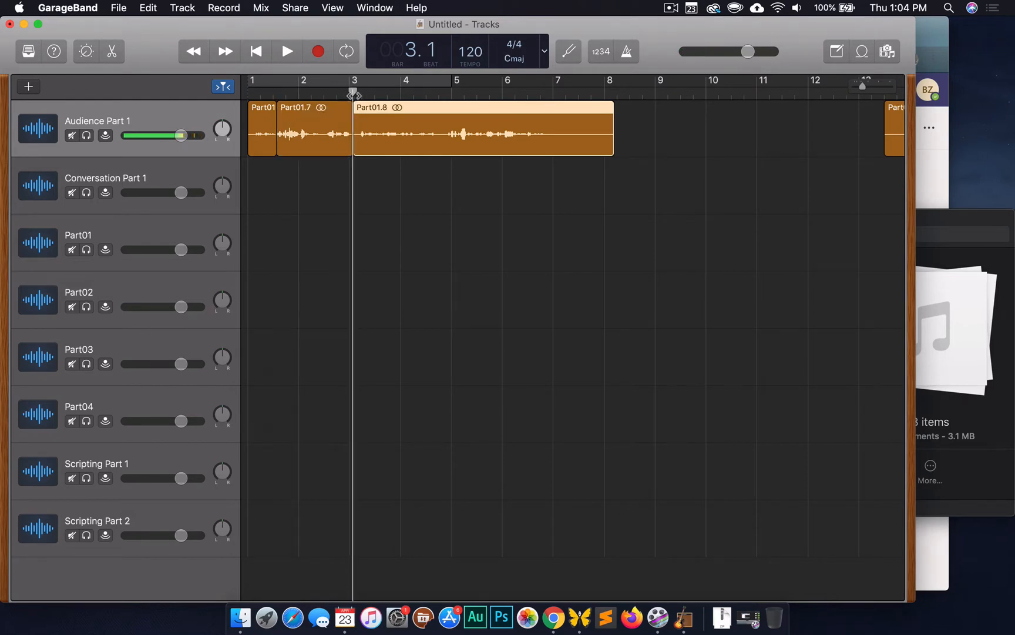
# Play Part01 on from bar 3 to find the end of the unwanted section, and split it at bar 4 beat 4
pyautogui.press('space')
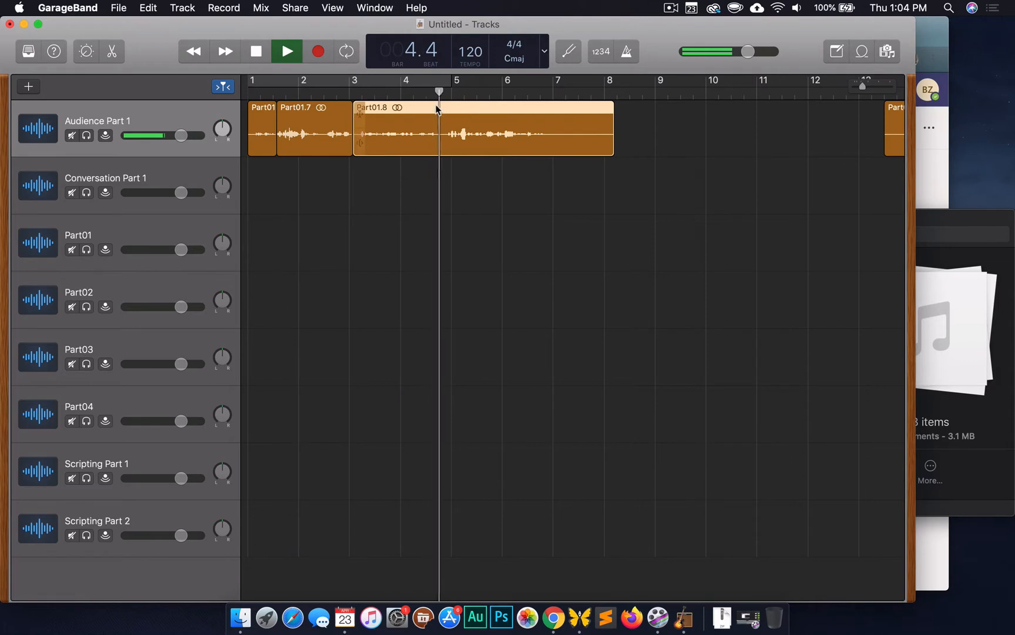
pyautogui.press('space')
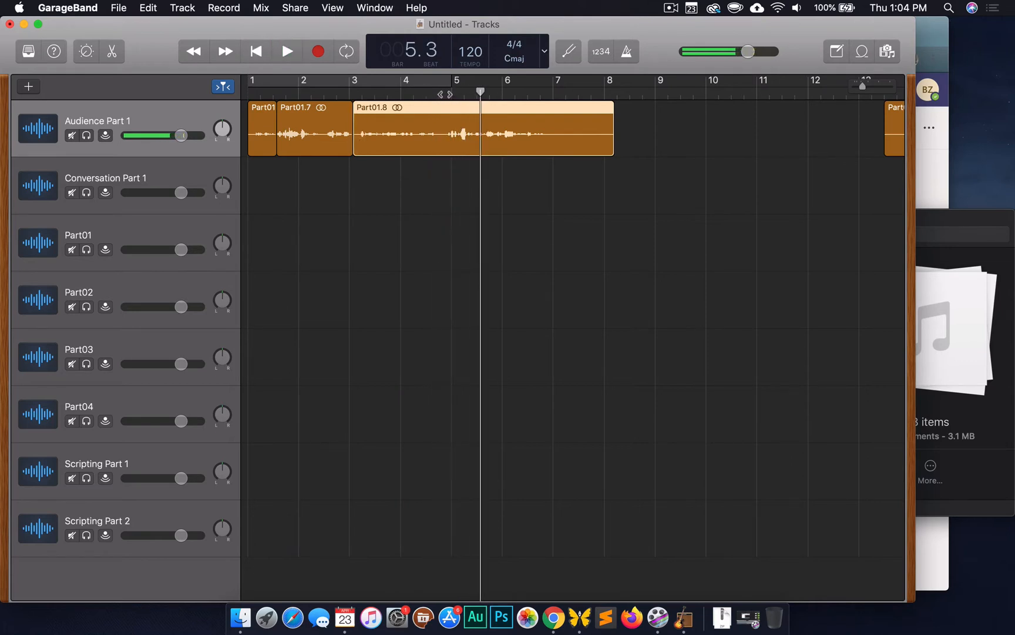
pyautogui.click(445, 94)
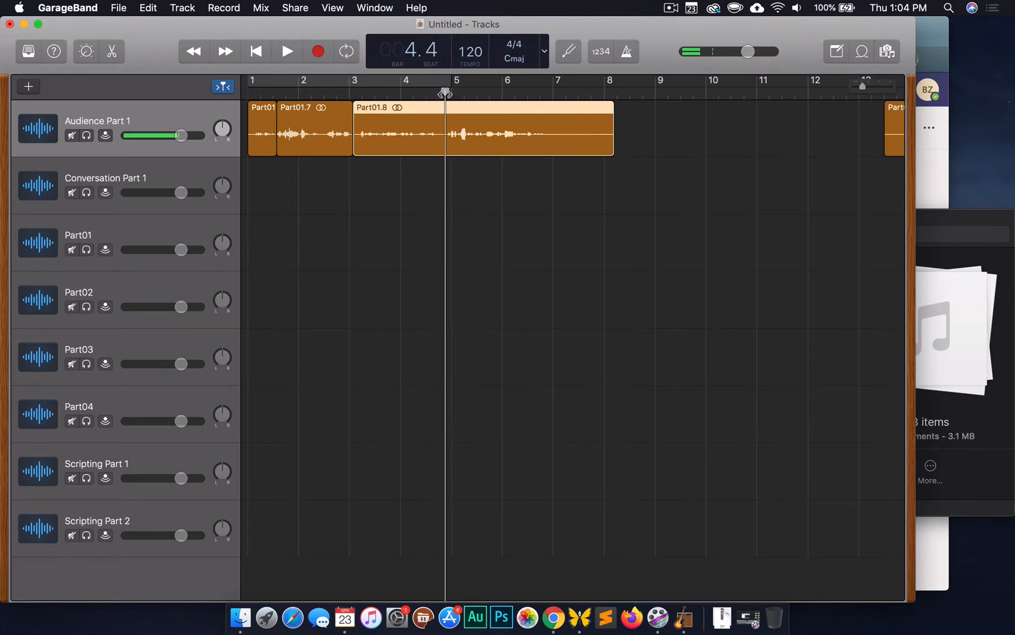
pyautogui.press('super+t')
# Delete the Part01 piece between bar 3 beat 1 and bar 4 beat 4, and move the last piece back to close the gap
pyautogui.click(423, 120)
pyautogui.press('Delete')
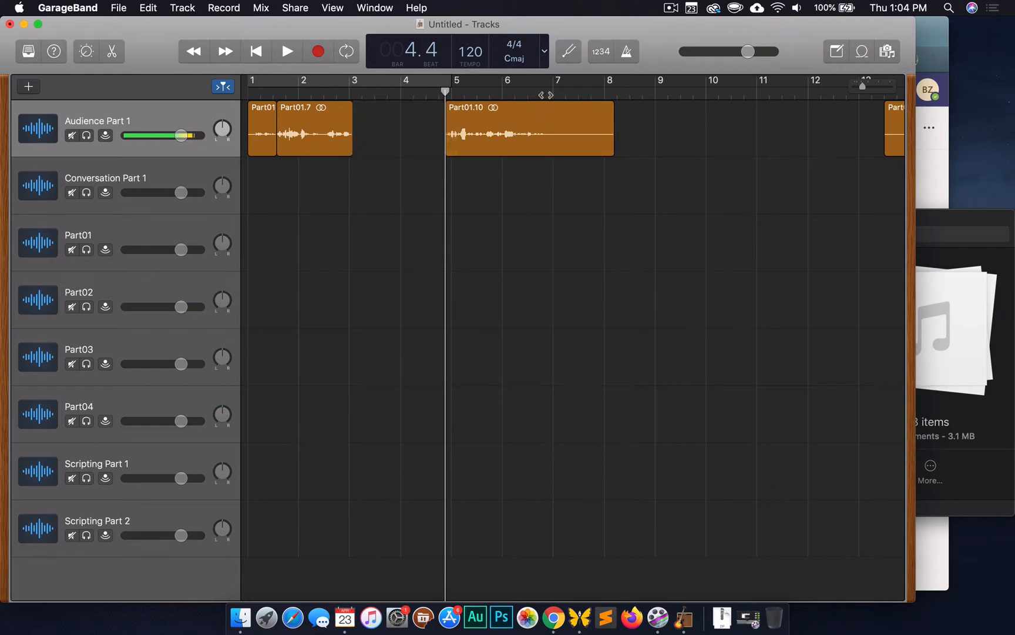
pyautogui.click(551, 93)
pyautogui.moveTo(525, 122); pyautogui.dragTo(437, 118)
# Play the edited Part01 from the start, split its last piece at bar 5 beat 1 and remove the silent tail
pyautogui.press('Return')
pyautogui.press('space')
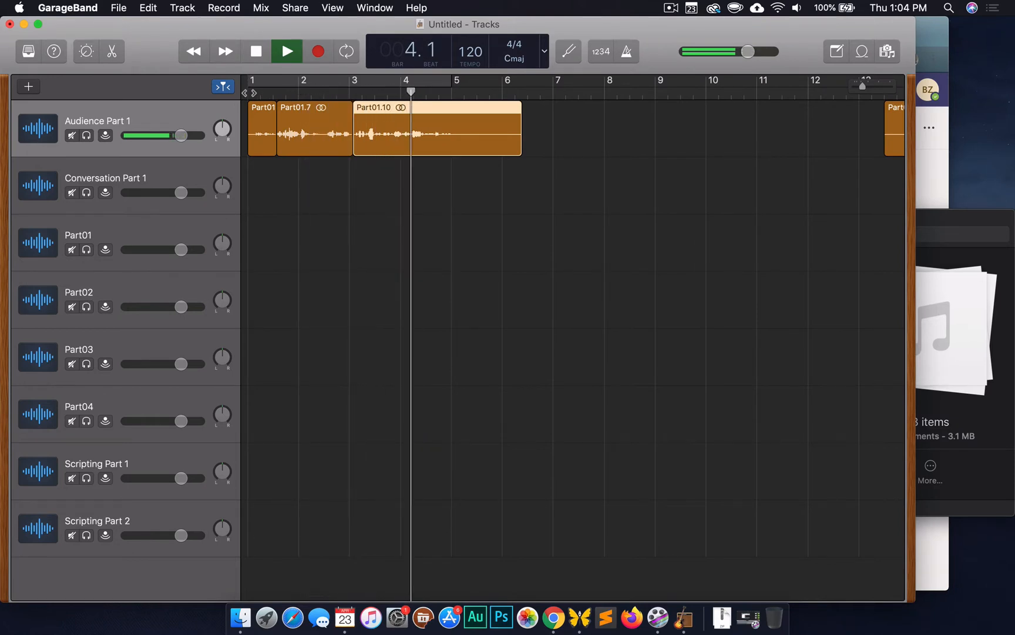
pyautogui.press('space')
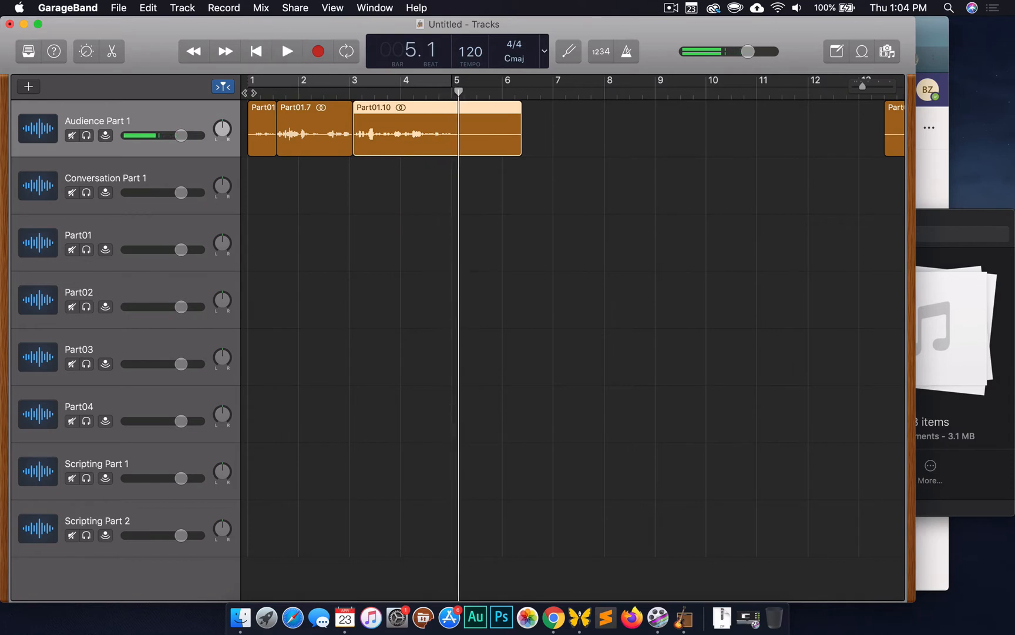
pyautogui.press('super+t')
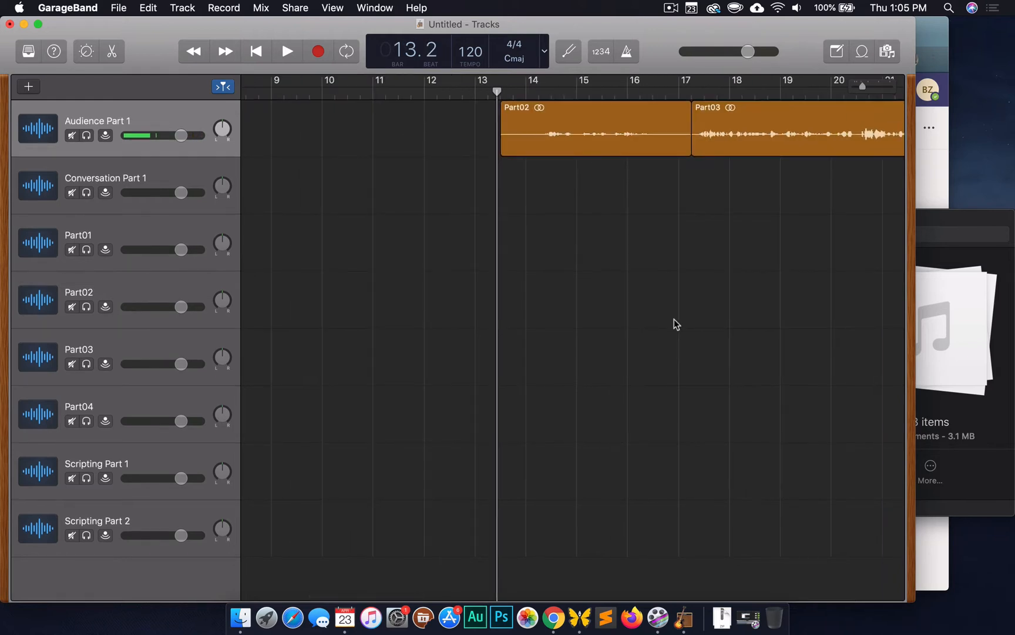
# Select all regions from Part02 through Part04 and move them together to follow the end of Part01 without a gap
pyautogui.scroll(-5, 674, 319)
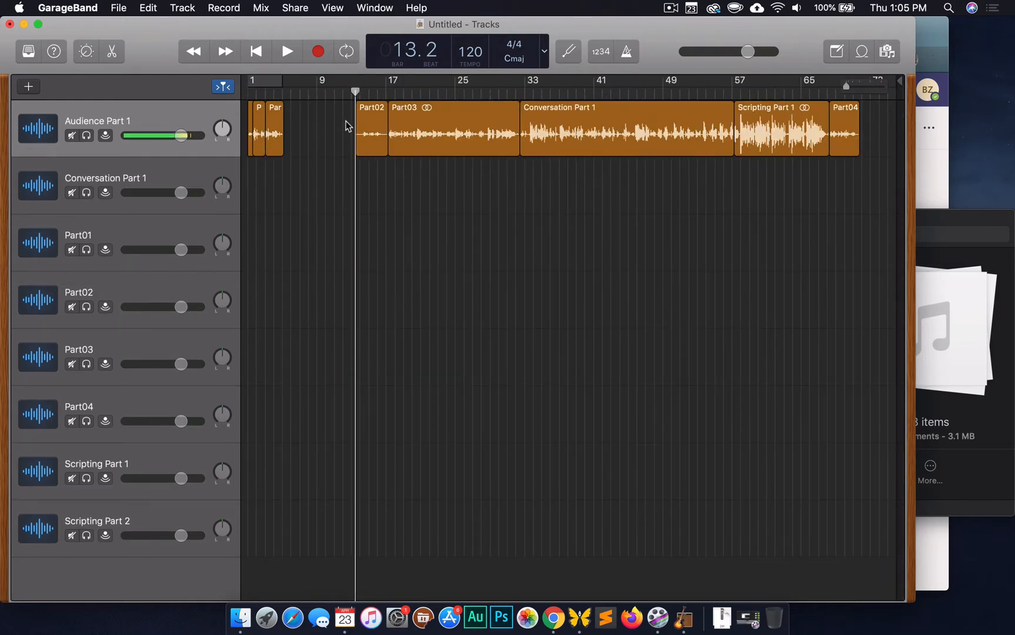
pyautogui.moveTo(347, 125); pyautogui.dragTo(863, 165)
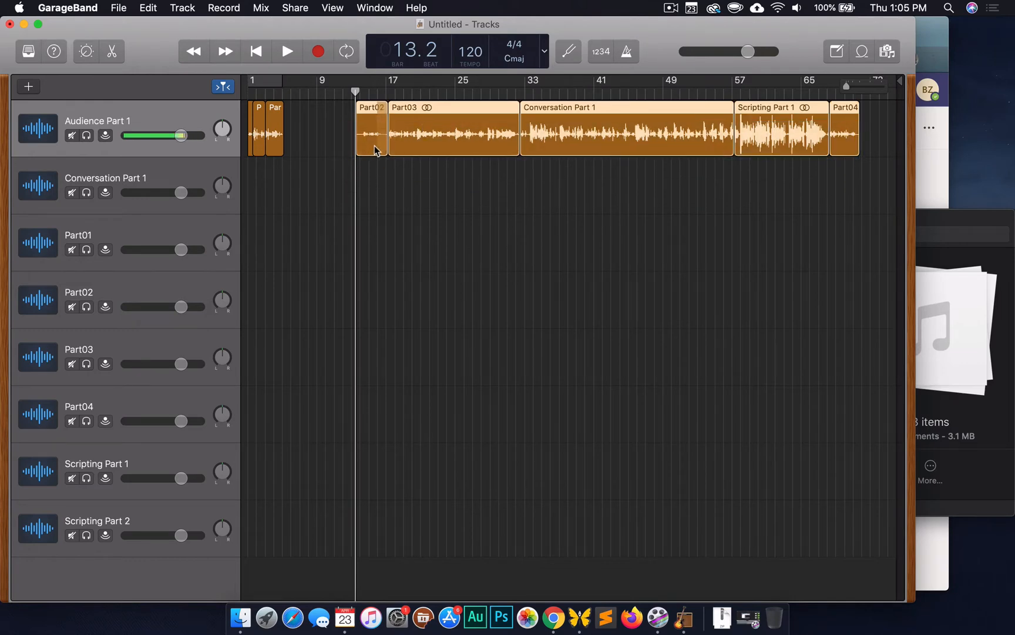
pyautogui.moveTo(375, 149); pyautogui.dragTo(312, 143)
pyautogui.scroll(6, 312, 143)
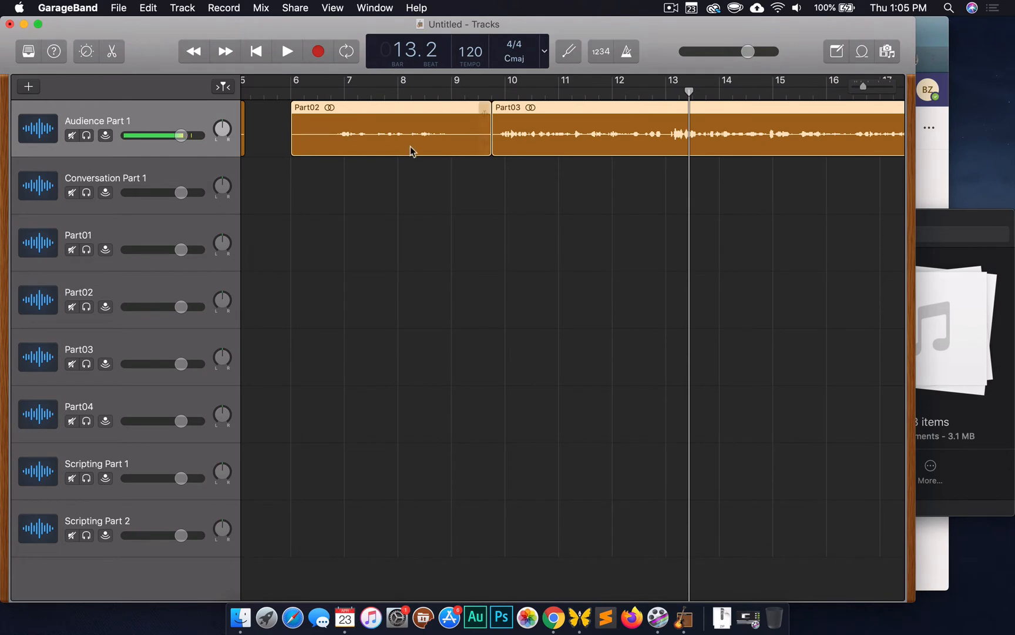
pyautogui.moveTo(410, 149); pyautogui.dragTo(365, 151)
pyautogui.hscroll(-5, 328, 212)
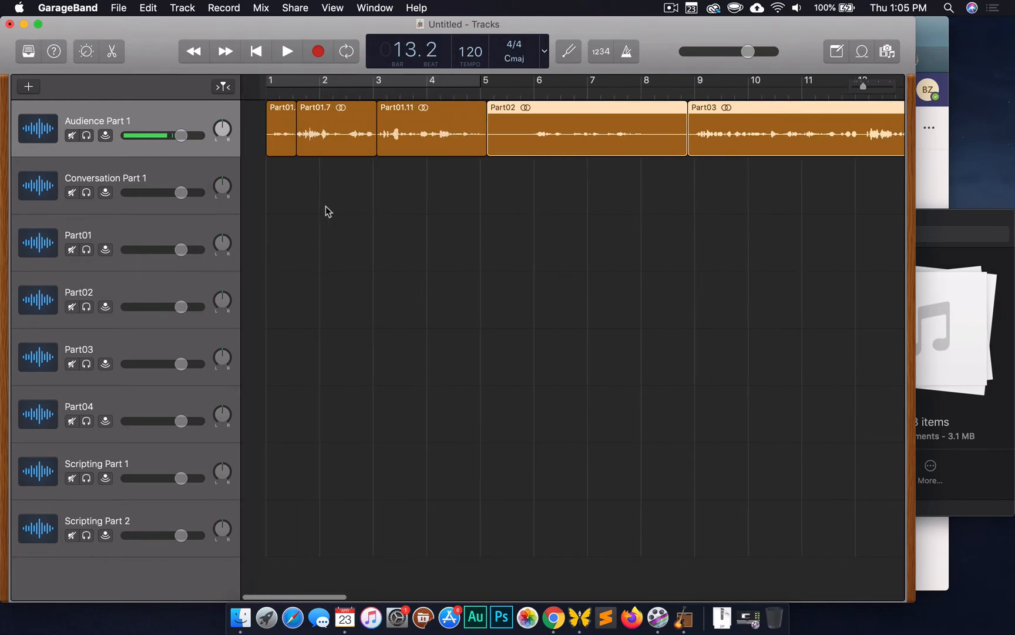
# Play Part02 to find where its unwanted opening ends, split it at bar 5 beat 4 and delete the opening piece
pyautogui.click(407, 93)
pyautogui.press('space')
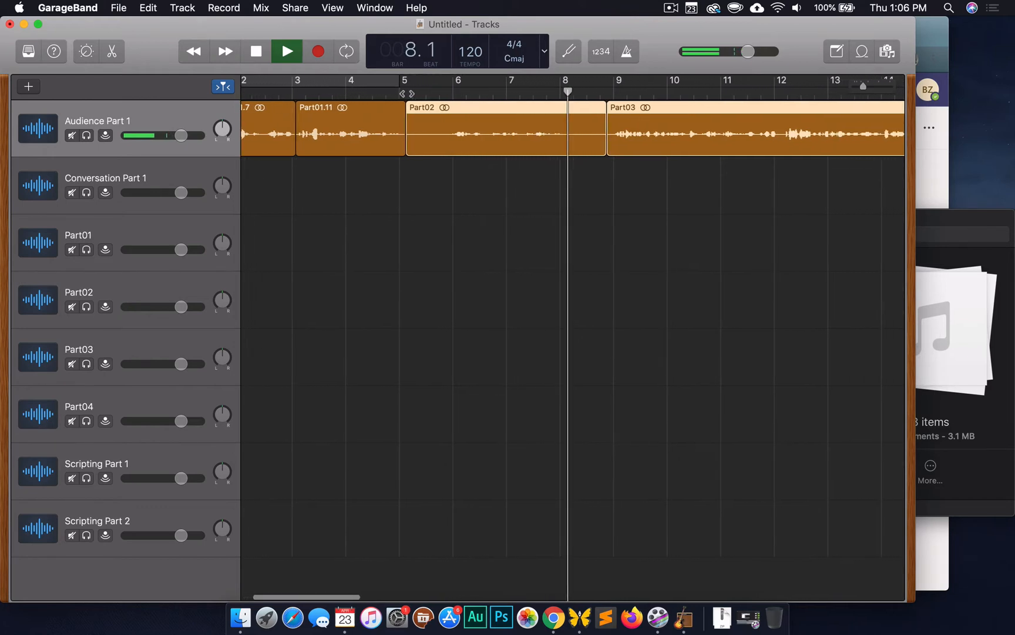
pyautogui.press('space')
pyautogui.click(438, 91)
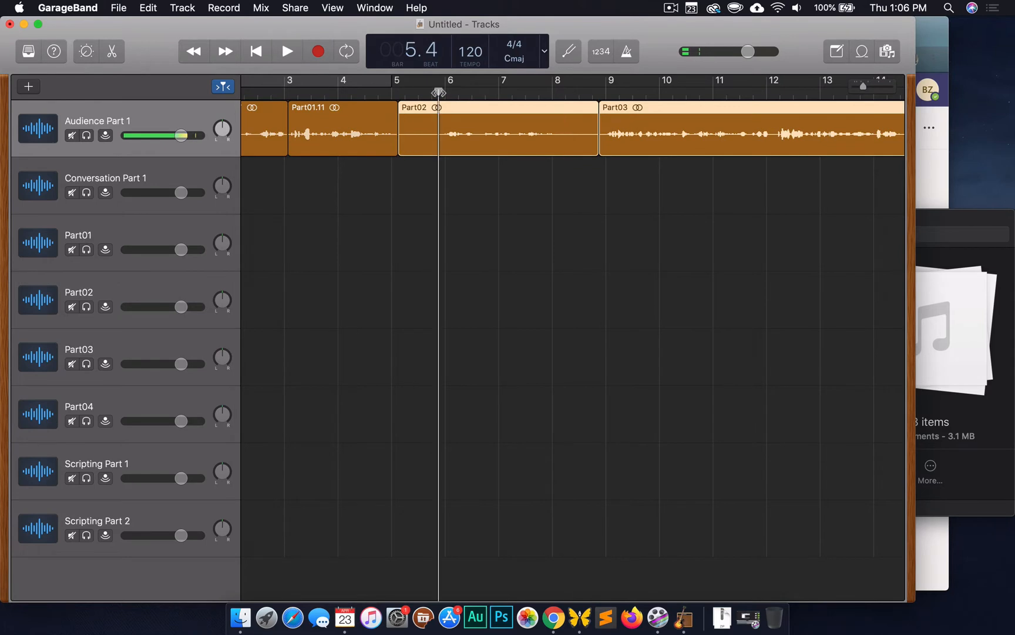
pyautogui.press('space')
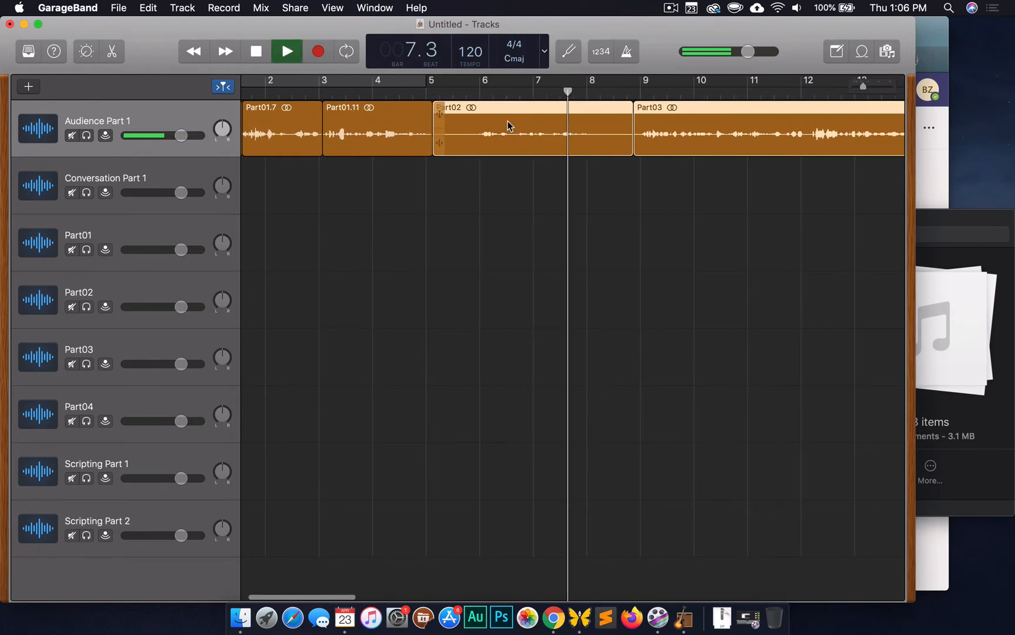
pyautogui.press('space')
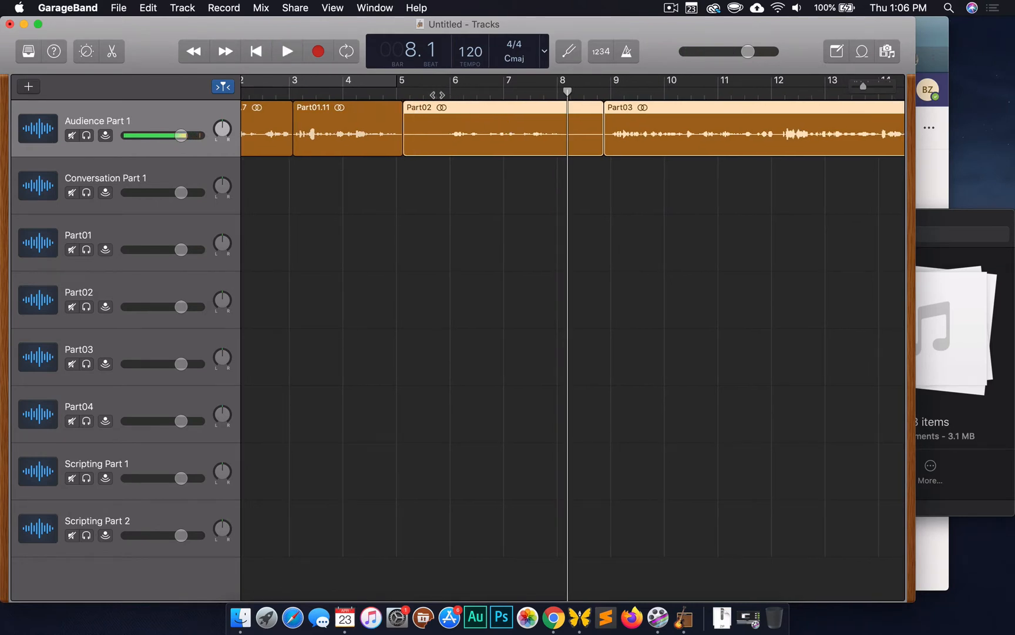
pyautogui.click(440, 93)
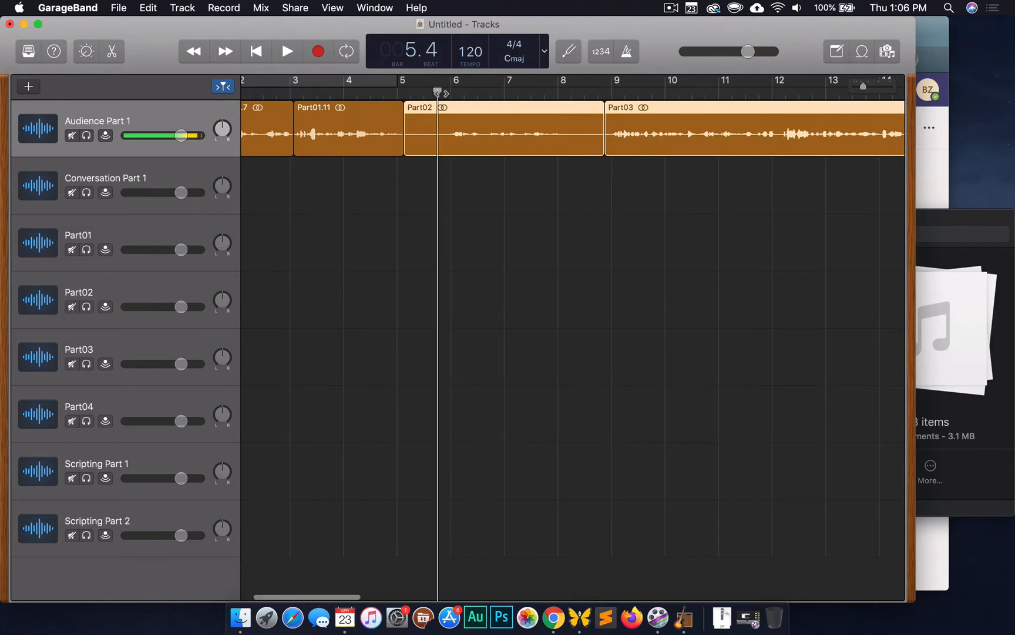
pyautogui.click(444, 94)
pyautogui.moveTo(451, 92); pyautogui.dragTo(444, 95)
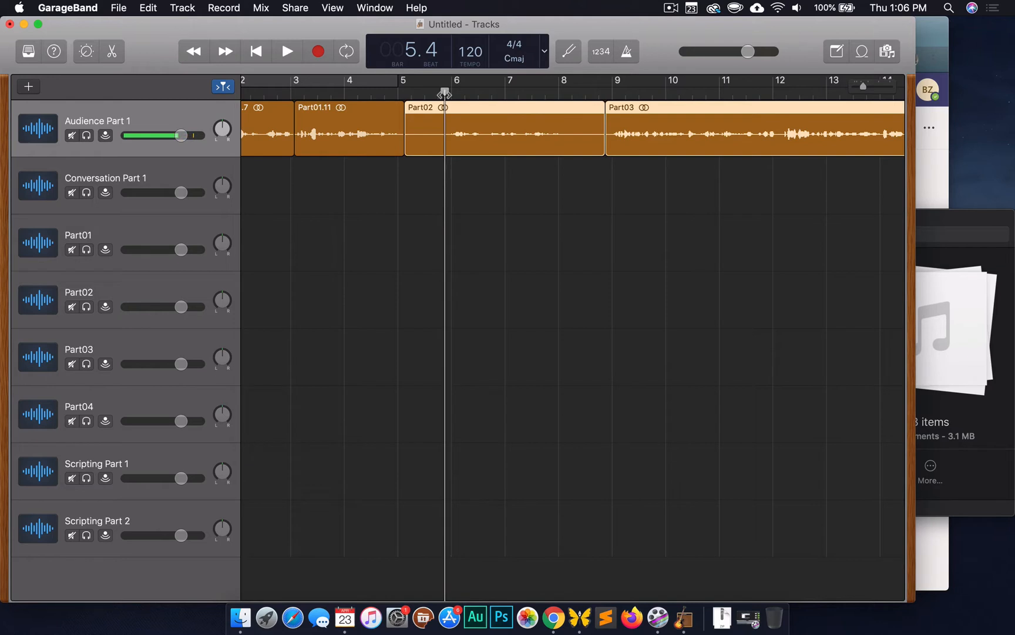
pyautogui.press('super+t')
pyautogui.click(430, 123)
pyautogui.press('Delete')
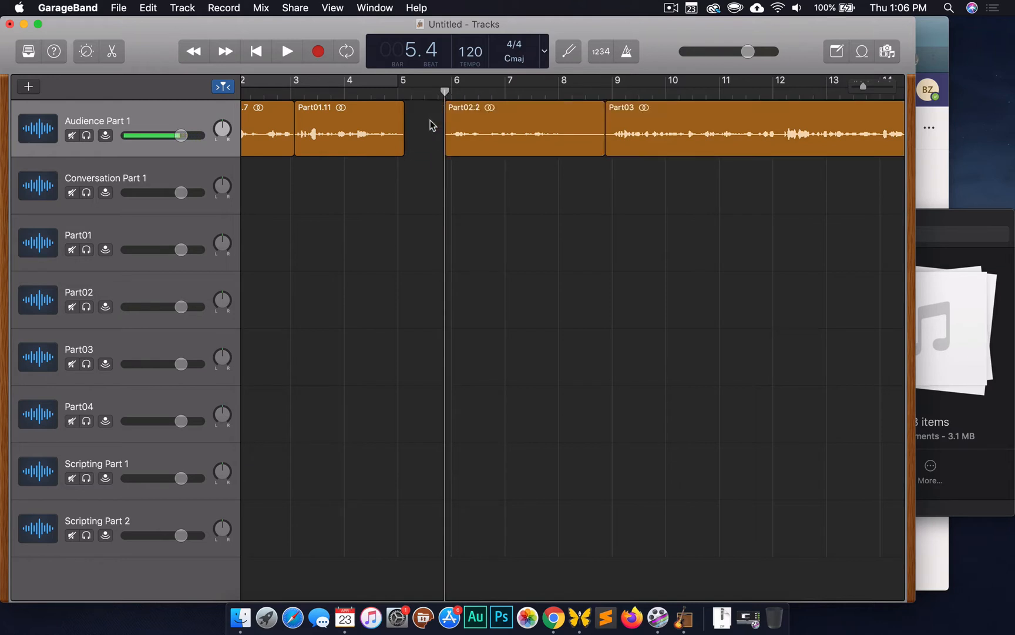
# Play the trimmed Part02 from bar 5 beat 4, replaying around bar 6 beat 4 to find the break between its phrases
pyautogui.press('space')
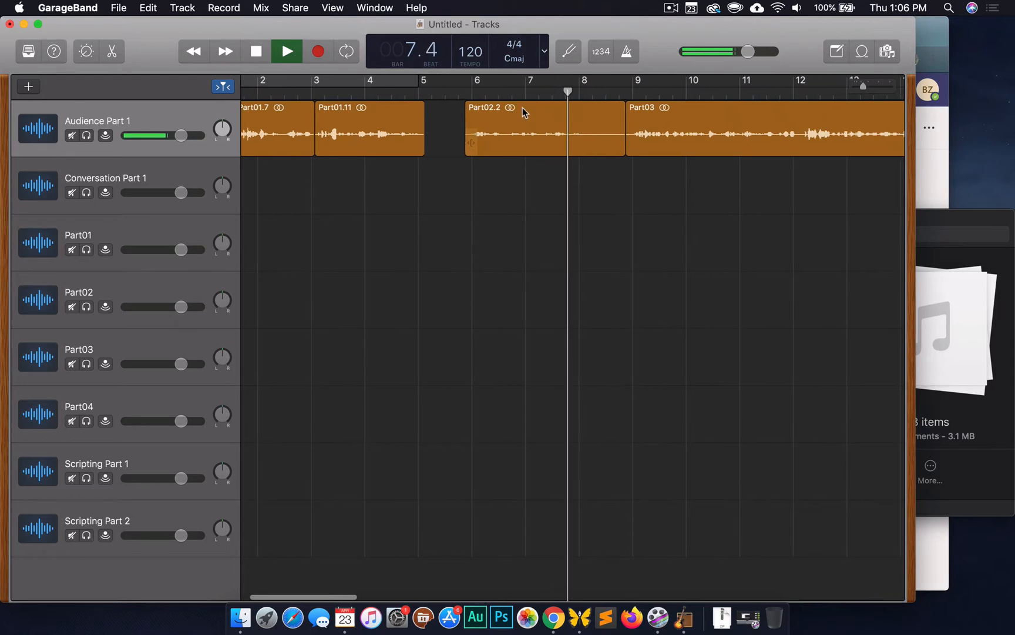
pyautogui.press('space')
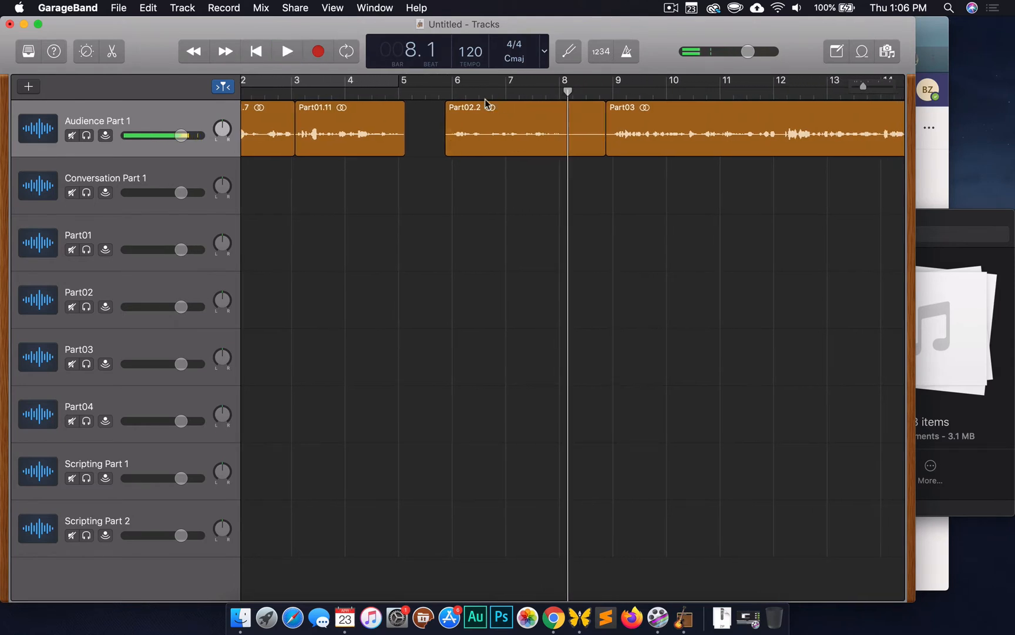
pyautogui.click(487, 96)
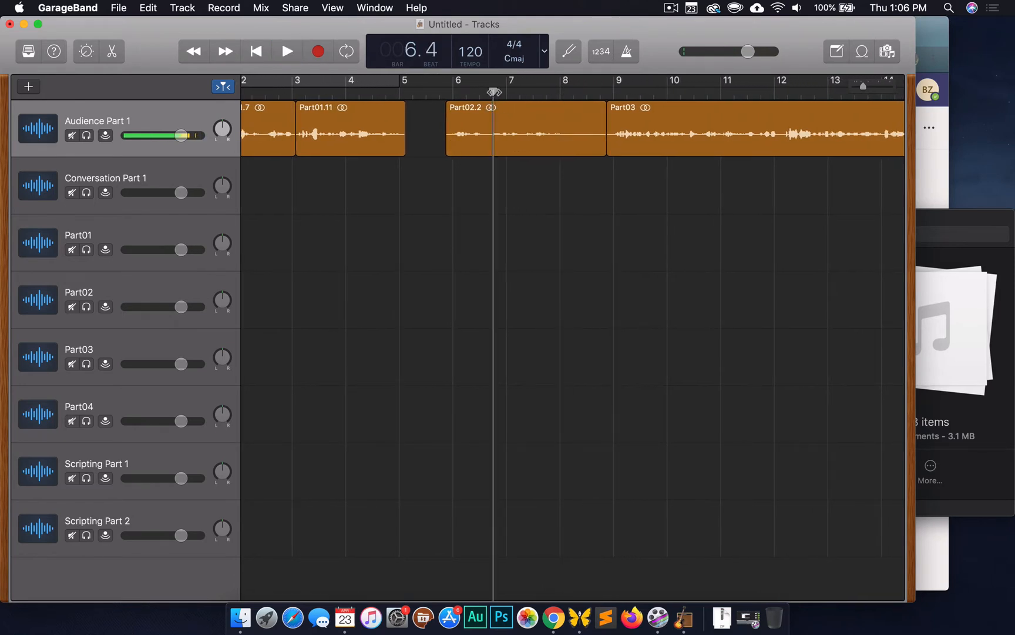
pyautogui.moveTo(491, 92); pyautogui.dragTo(488, 92)
pyautogui.press('space')
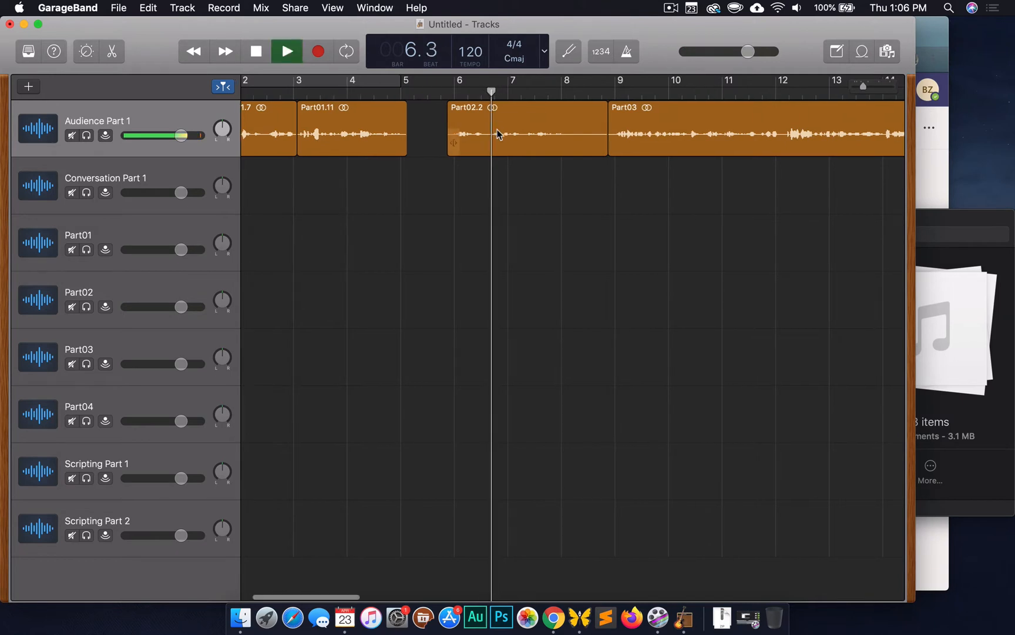
pyautogui.press('space')
# Replay Part02 around bar 6 beat 4 to pinpoint the start of its second phrase, and split the region there
pyautogui.scroll(6, 520, 140)
pyautogui.scroll(-5, 520, 140)
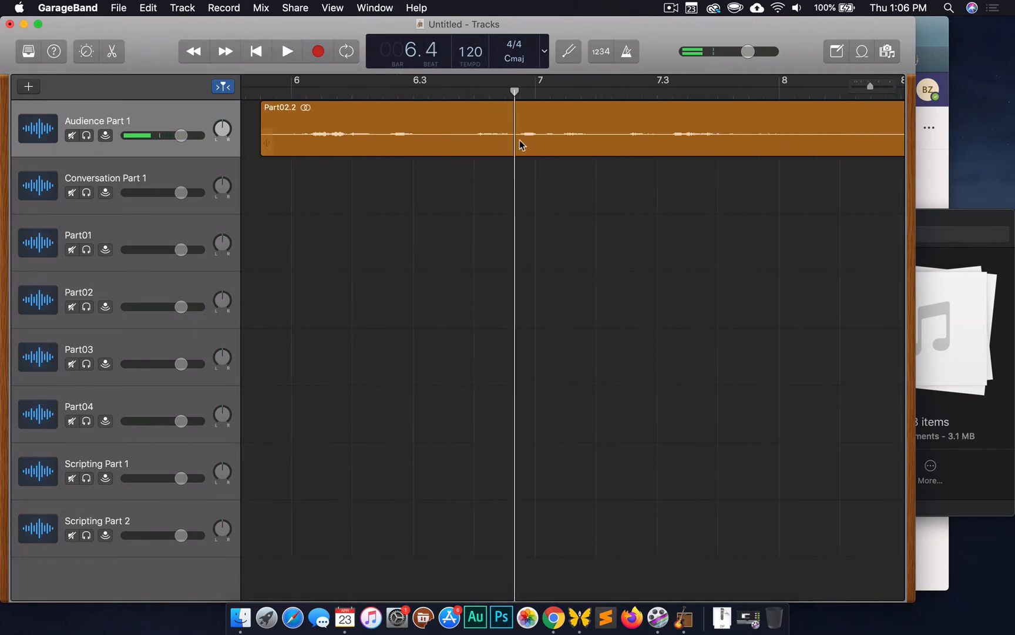
pyautogui.click(477, 91)
pyautogui.hscroll(-1, 476, 92)
pyautogui.press('space')
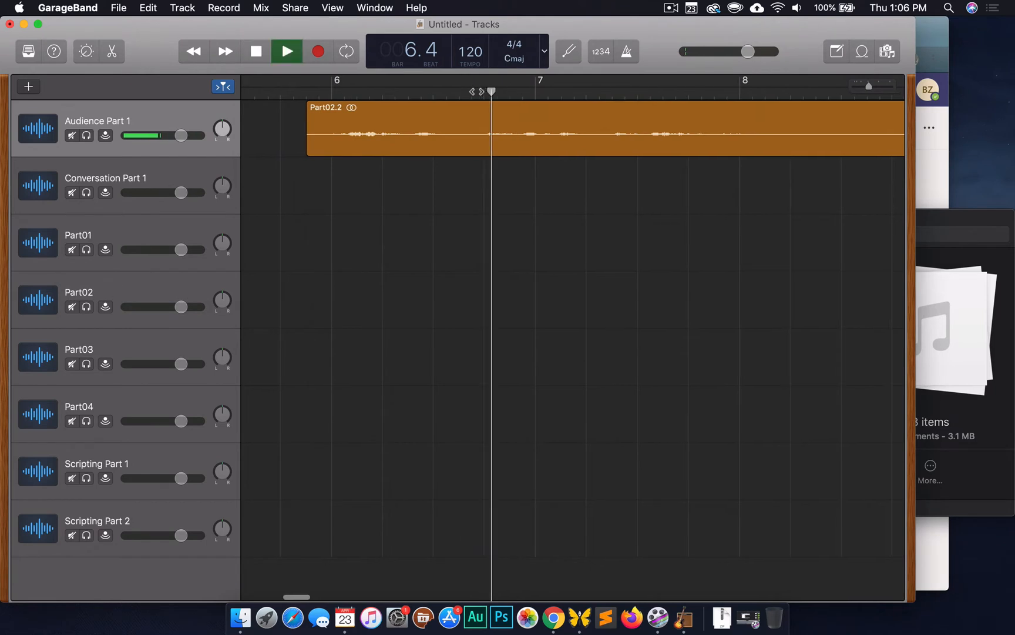
pyautogui.press('space')
pyautogui.click(487, 92)
pyautogui.press('space')
pyautogui.press('space')
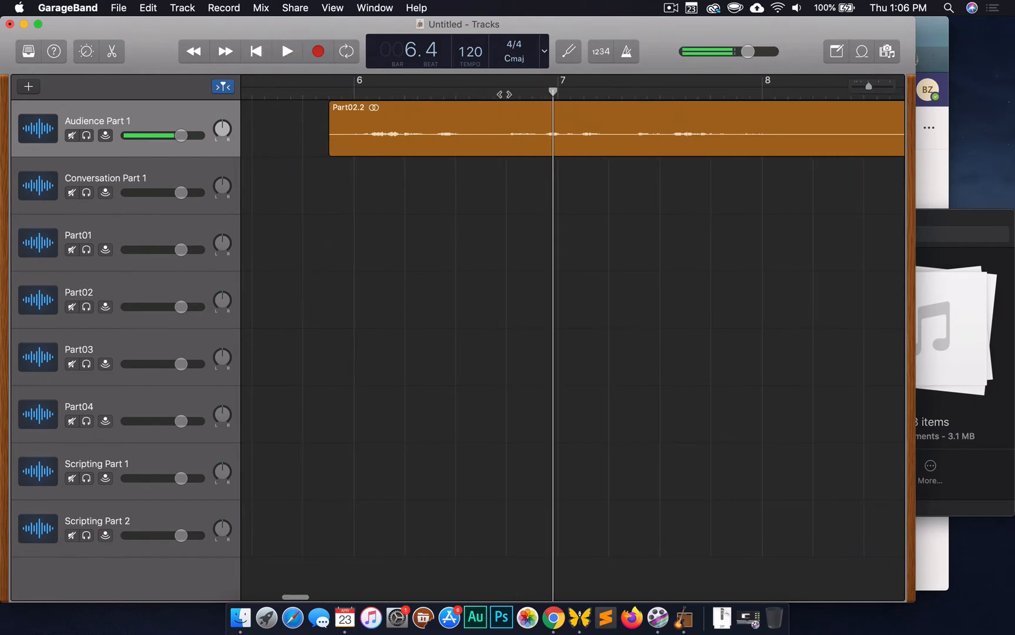
pyautogui.click(502, 94)
pyautogui.press('space')
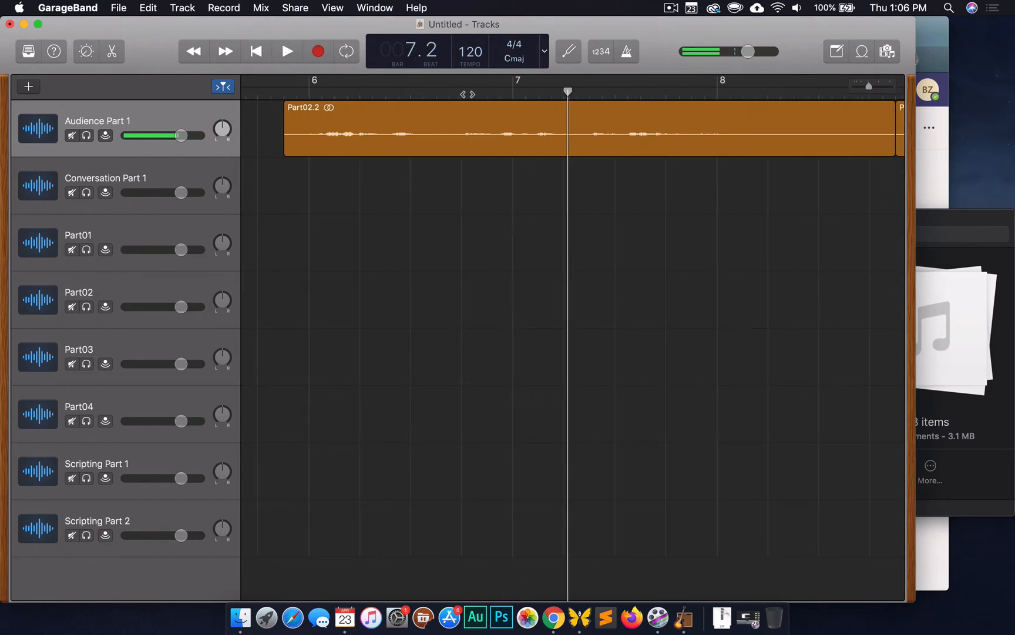
pyautogui.click(458, 93)
pyautogui.press('space')
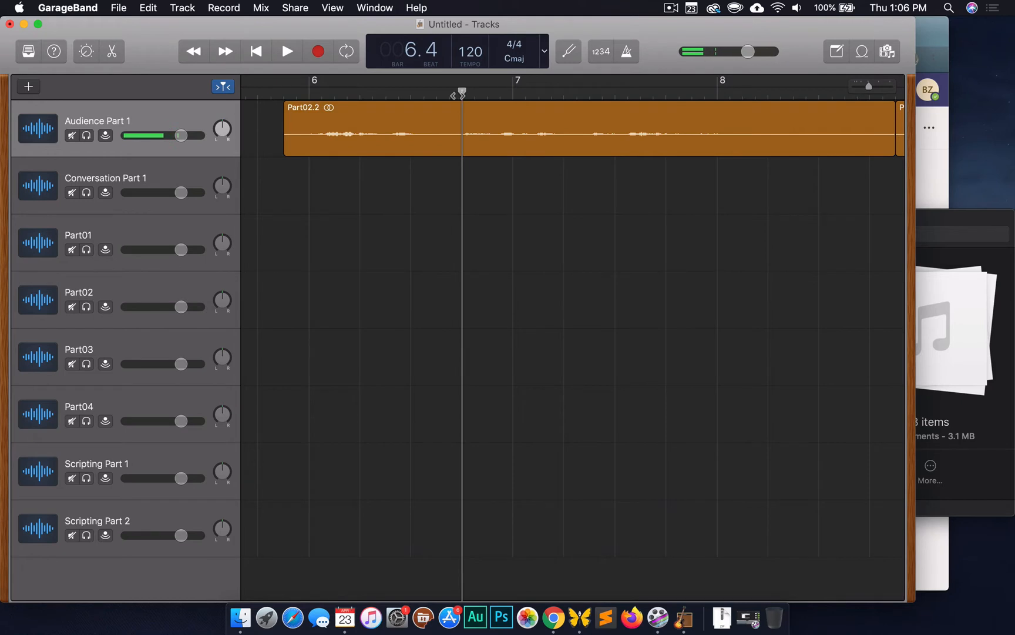
pyautogui.click(450, 129)
pyautogui.press('super+t')
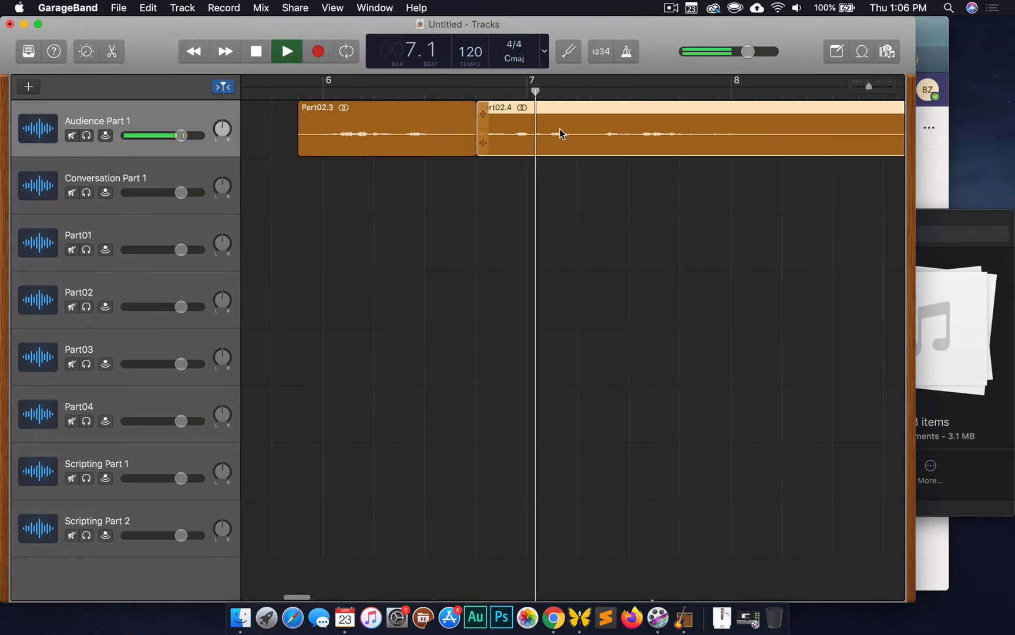
# Play the second piece of Part02, split it at bar 7 beat 3 and delete the unwanted tail
pyautogui.press('space')
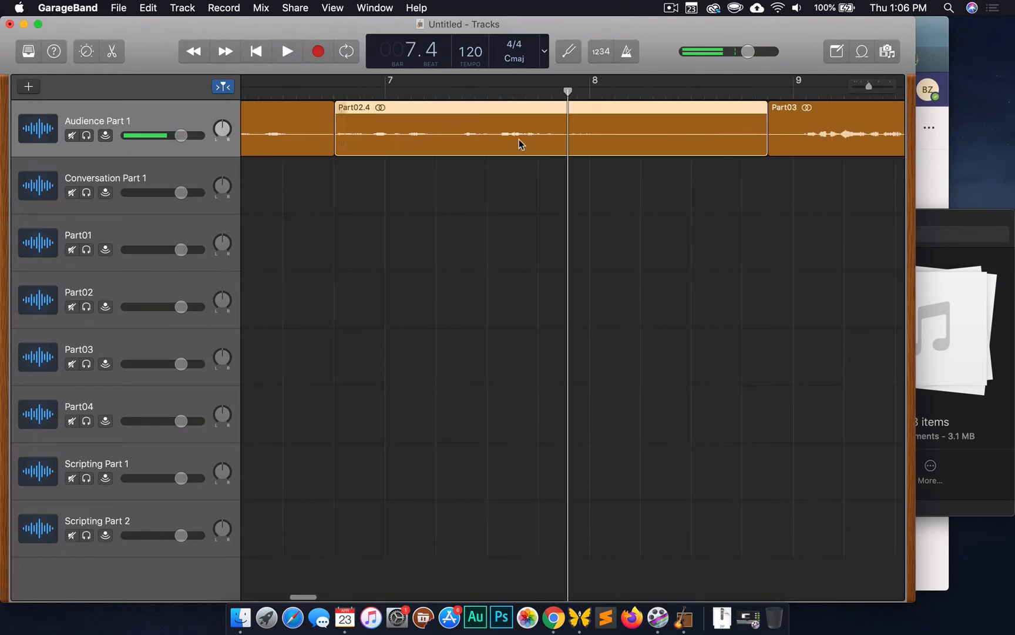
pyautogui.click(487, 96)
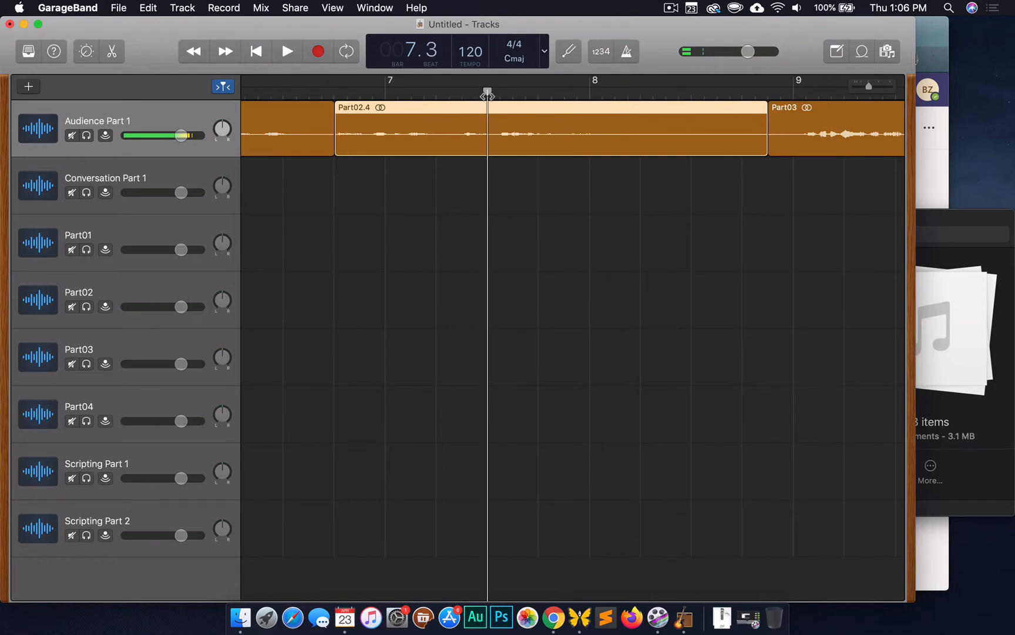
pyautogui.press('space')
pyautogui.press('space')
pyautogui.click(464, 97)
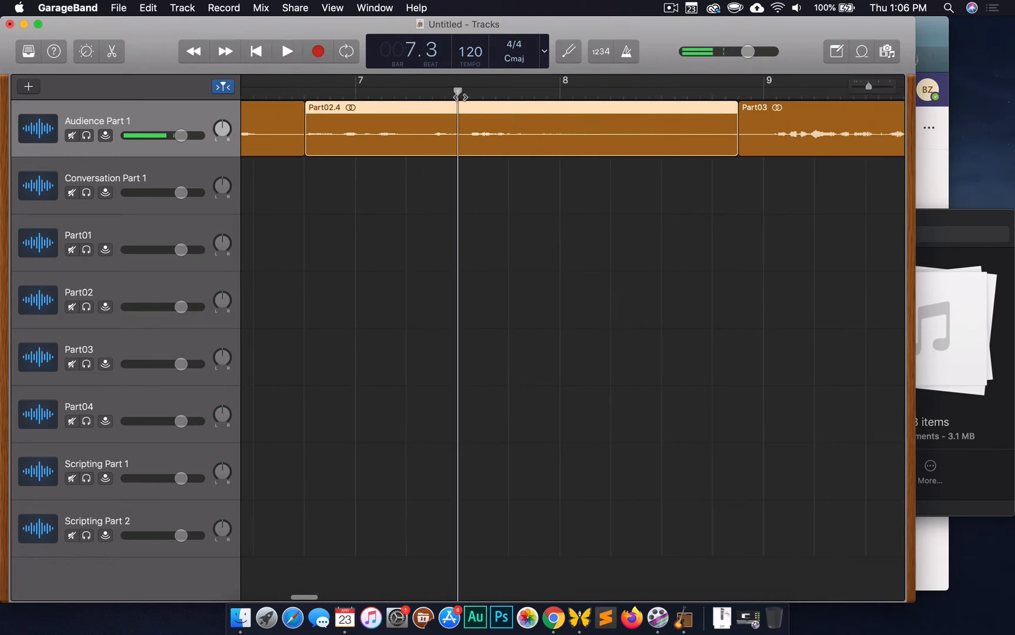
pyautogui.click(464, 92)
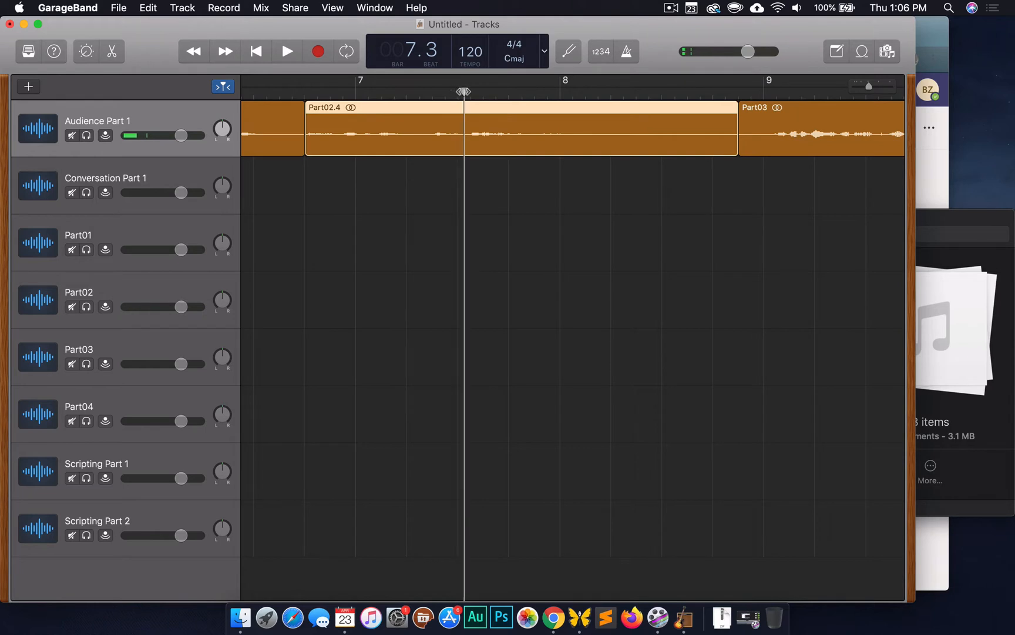
pyautogui.press('super+t')
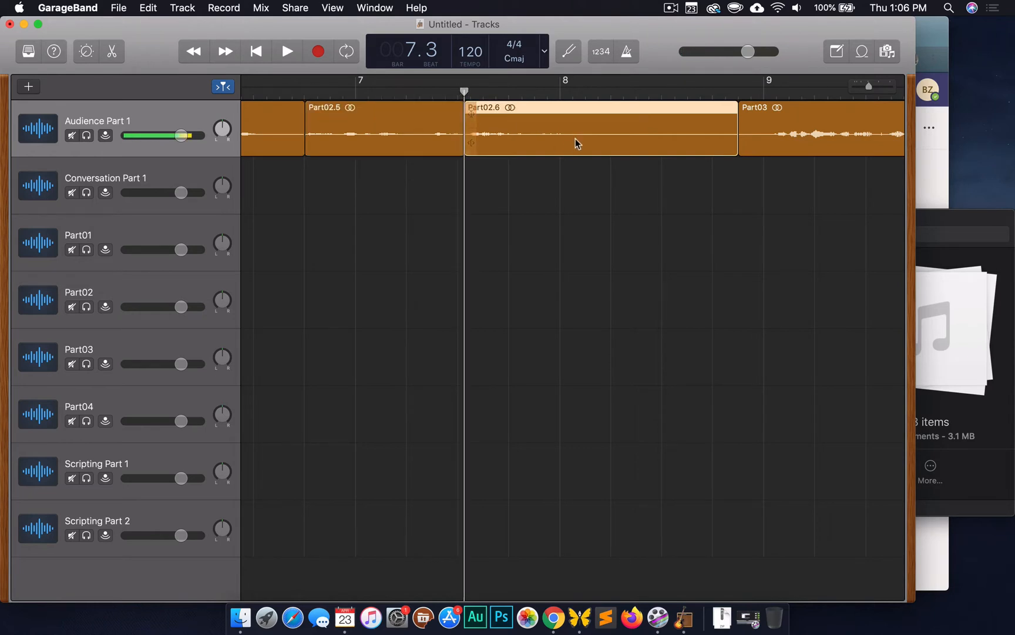
pyautogui.press('Delete')
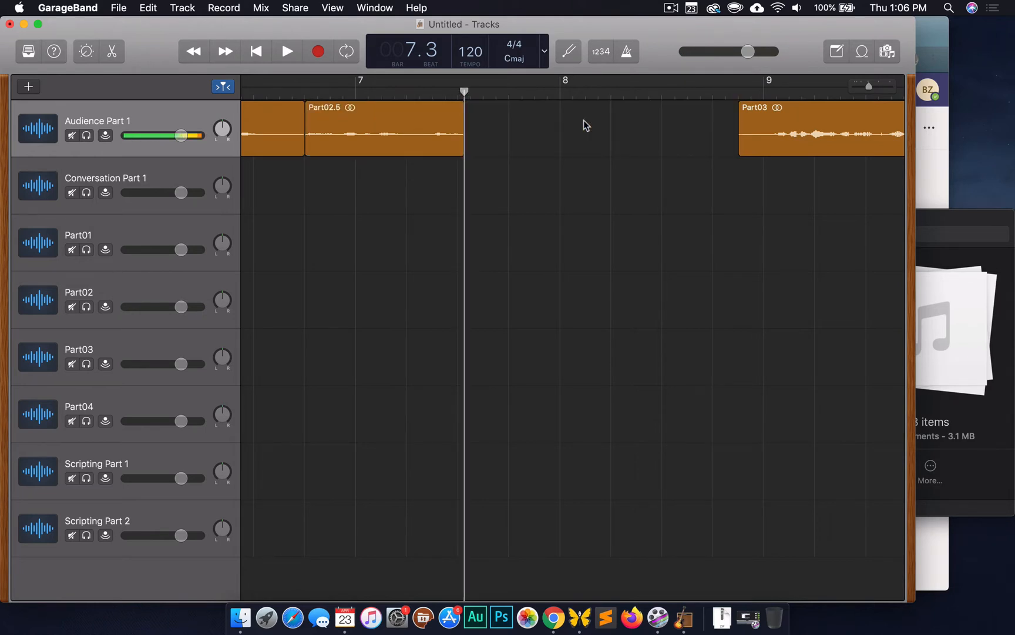
# Move the first piece of Part02 behind the second one, starting at about bar 7 beat 3
pyautogui.hscroll(-5, 582, 124)
pyautogui.hscroll(-2, 638, 135)
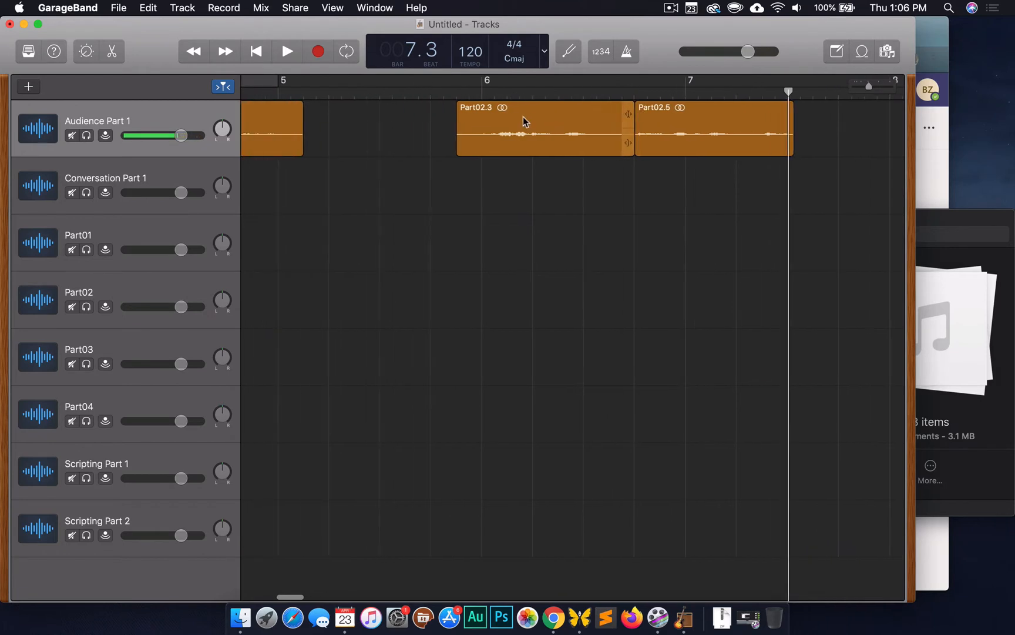
pyautogui.moveTo(558, 120); pyautogui.dragTo(887, 123)
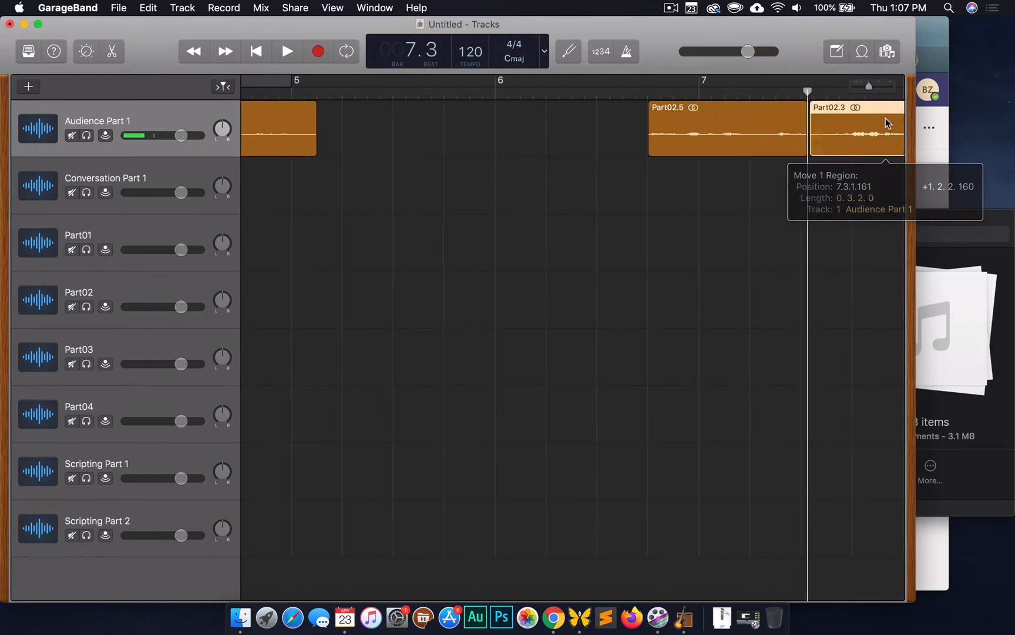
pyautogui.hscroll(6, 732, 121)
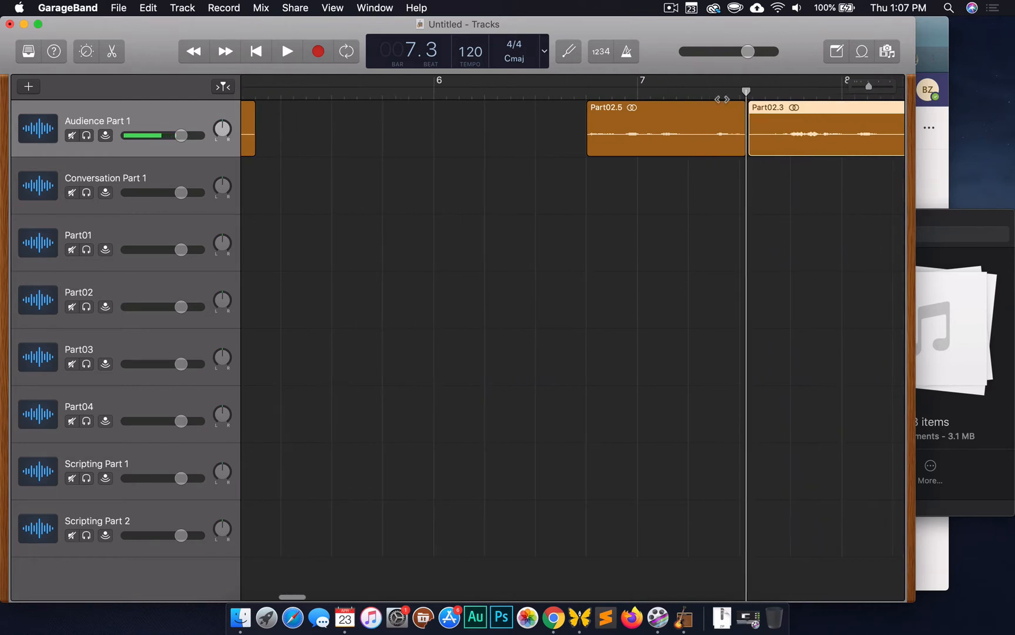
pyautogui.hscroll(-2, 413, 118)
# Play across the join of the two Part02 pieces, split the front piece at bar 7 beat 2 near its end and delete the leftover
pyautogui.press('space')
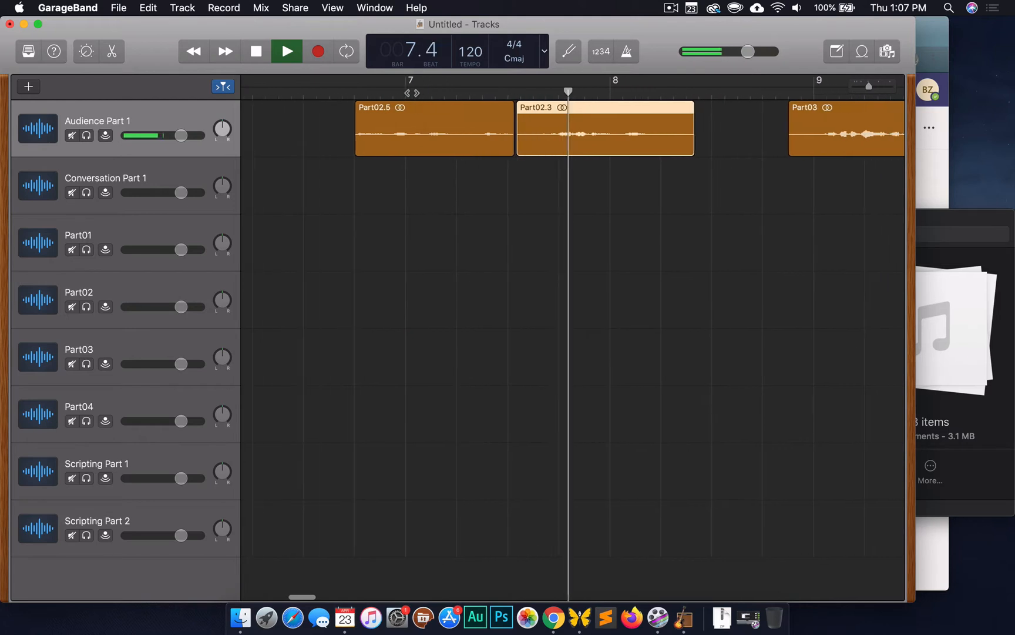
pyautogui.press('space')
pyautogui.click(395, 92)
pyautogui.hscroll(-2, 394, 92)
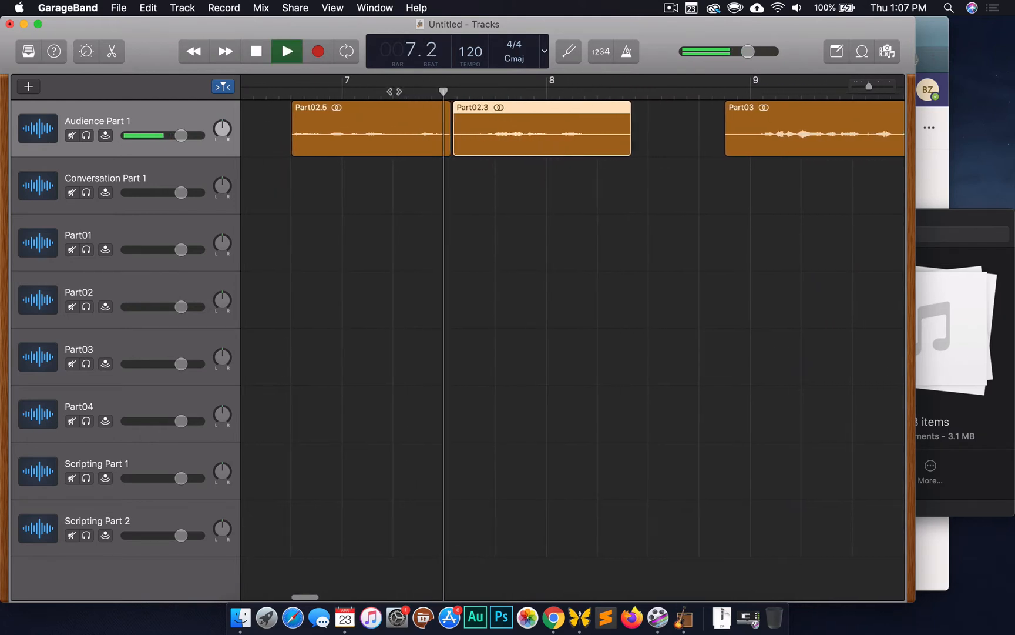
pyautogui.press('space')
pyautogui.press('space')
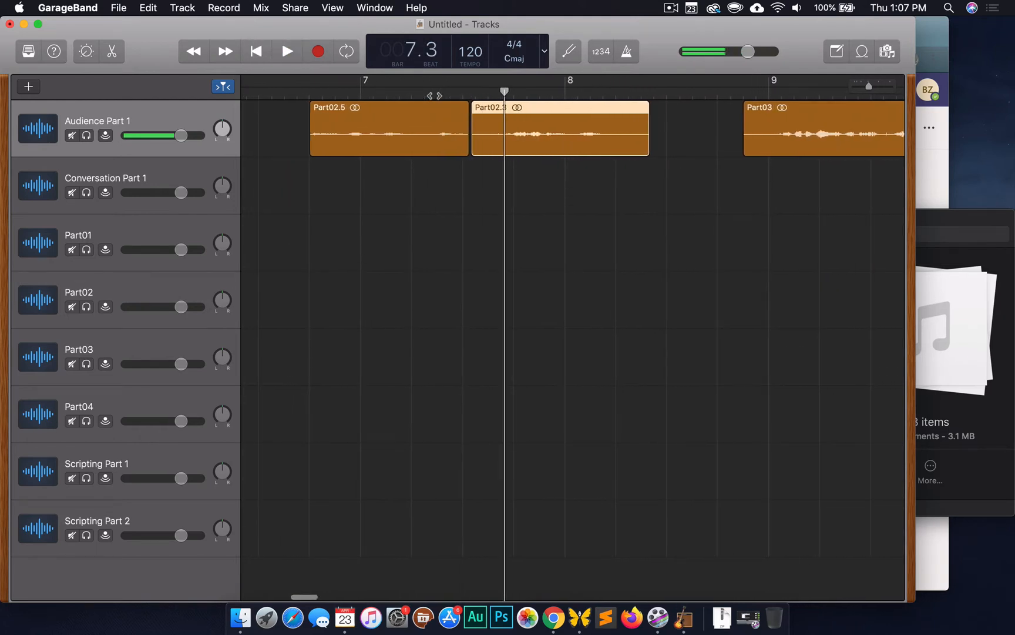
pyautogui.click(435, 95)
pyautogui.click(462, 96)
pyautogui.click(454, 95)
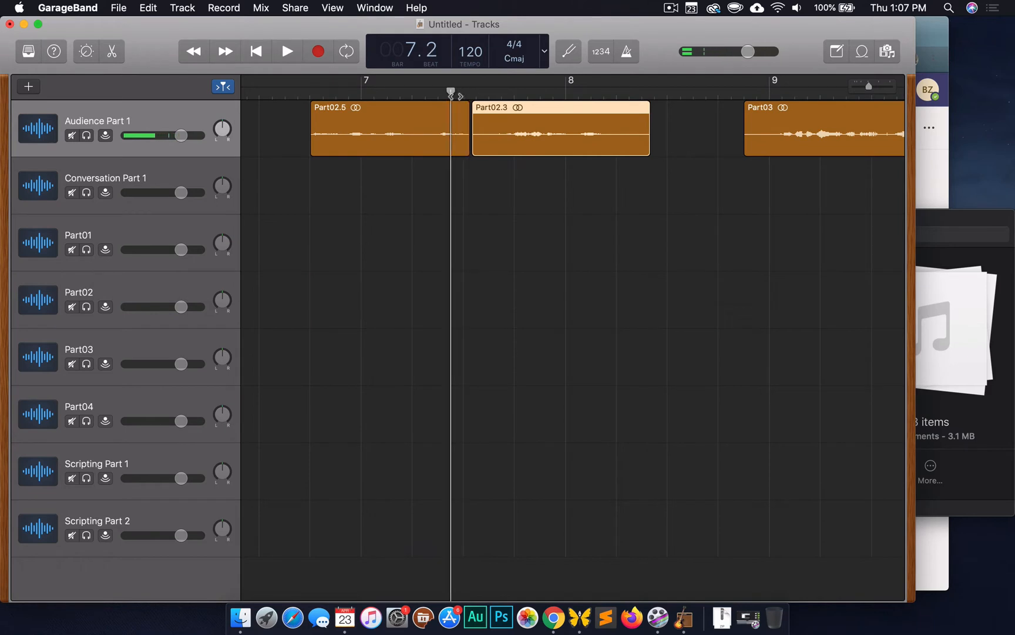
pyautogui.click(454, 94)
pyautogui.click(463, 118)
pyautogui.press('super+t')
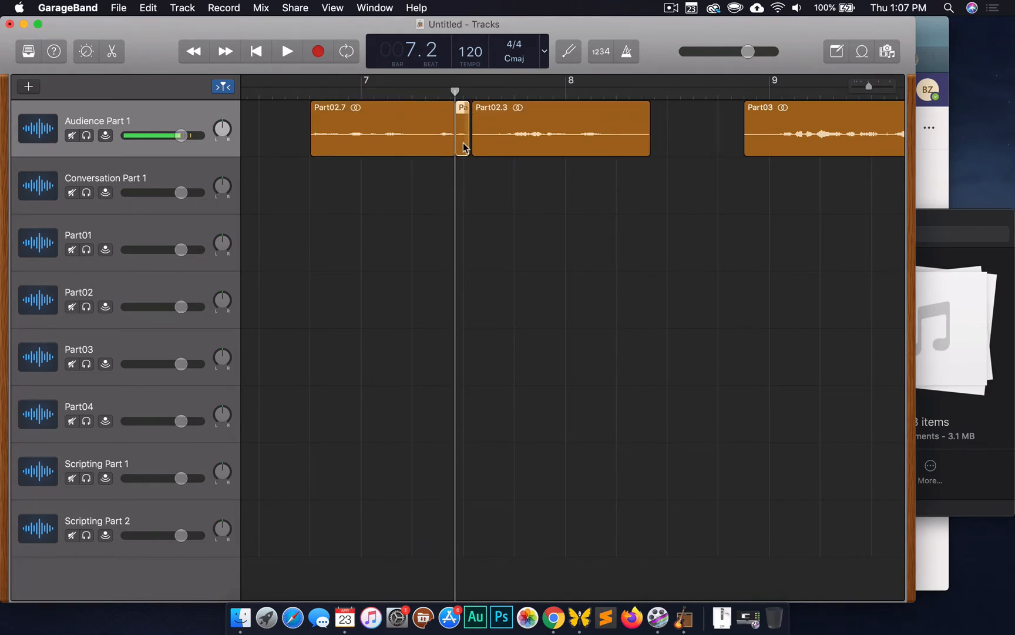
pyautogui.press('Delete')
# Play the moved Part02 piece, split it at bar 7 beat 3 just before its speech and delete the short opening
pyautogui.press('space')
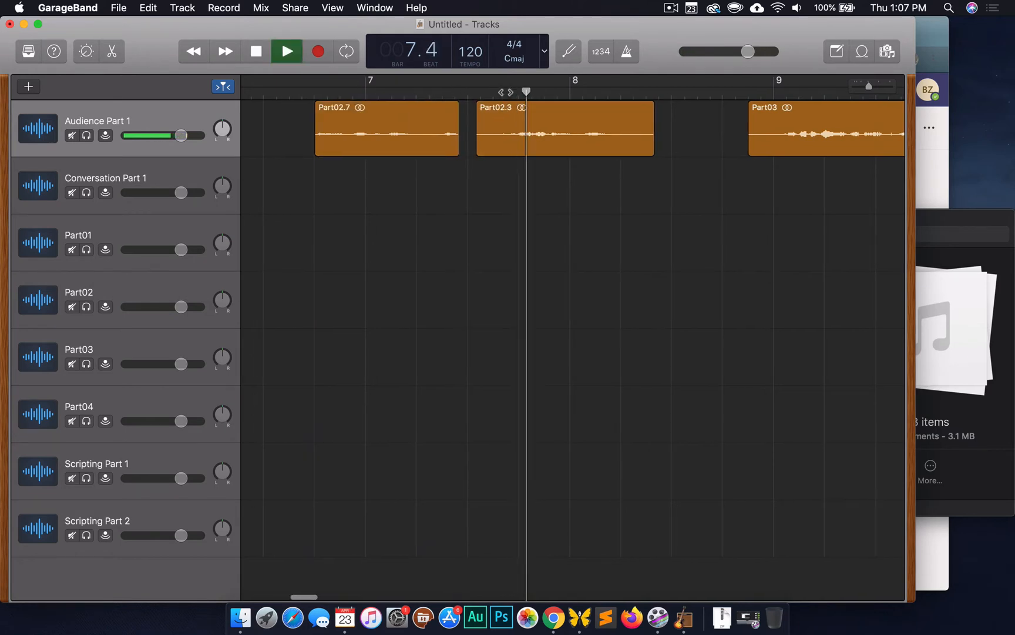
pyautogui.press('space')
pyautogui.click(492, 94)
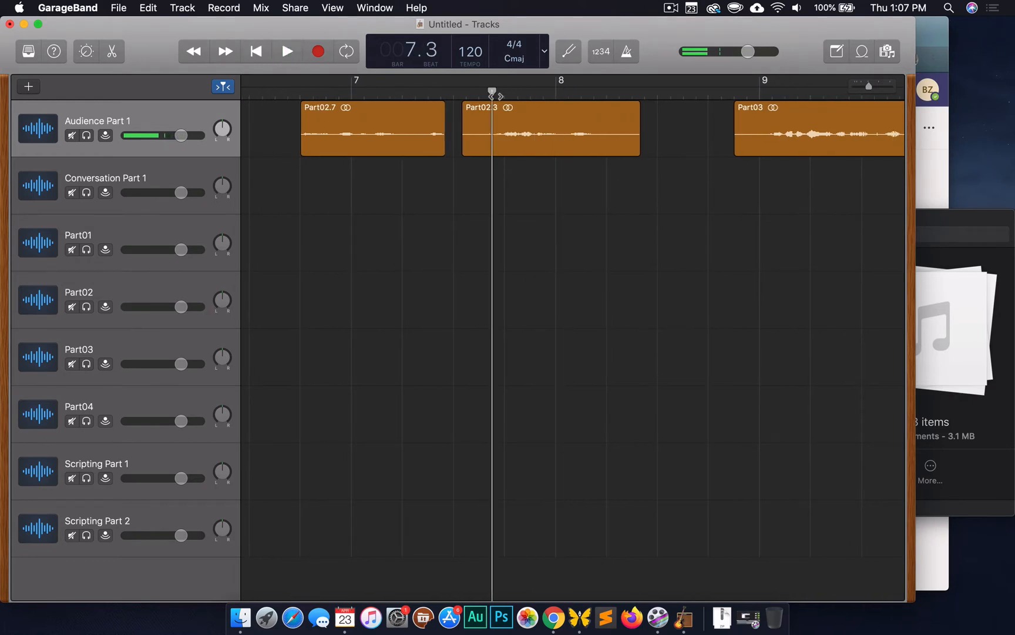
pyautogui.press('space')
pyautogui.press('space')
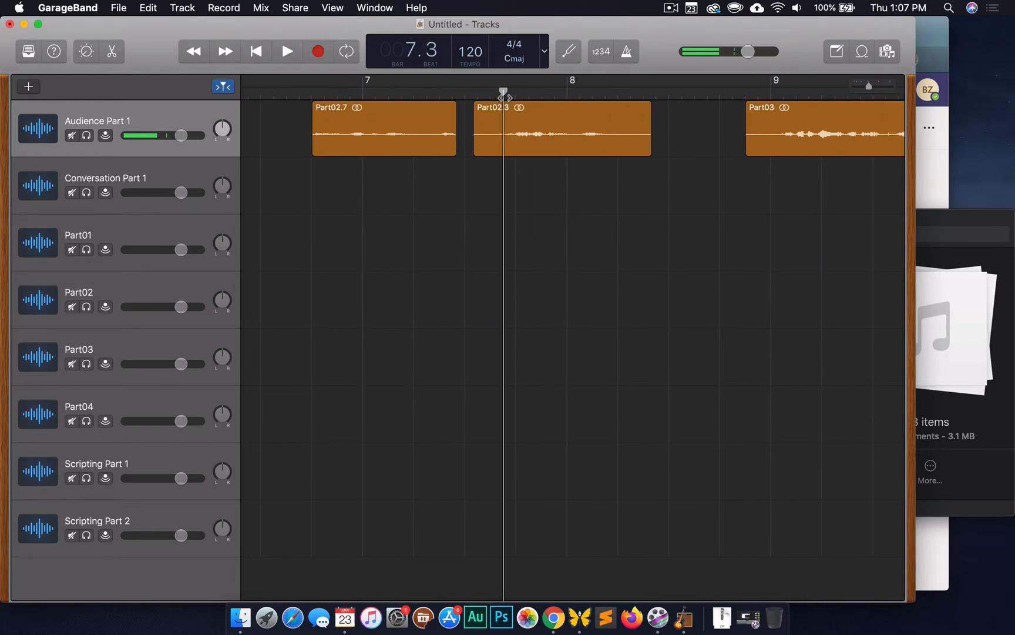
pyautogui.click(494, 124)
pyautogui.press('super+t')
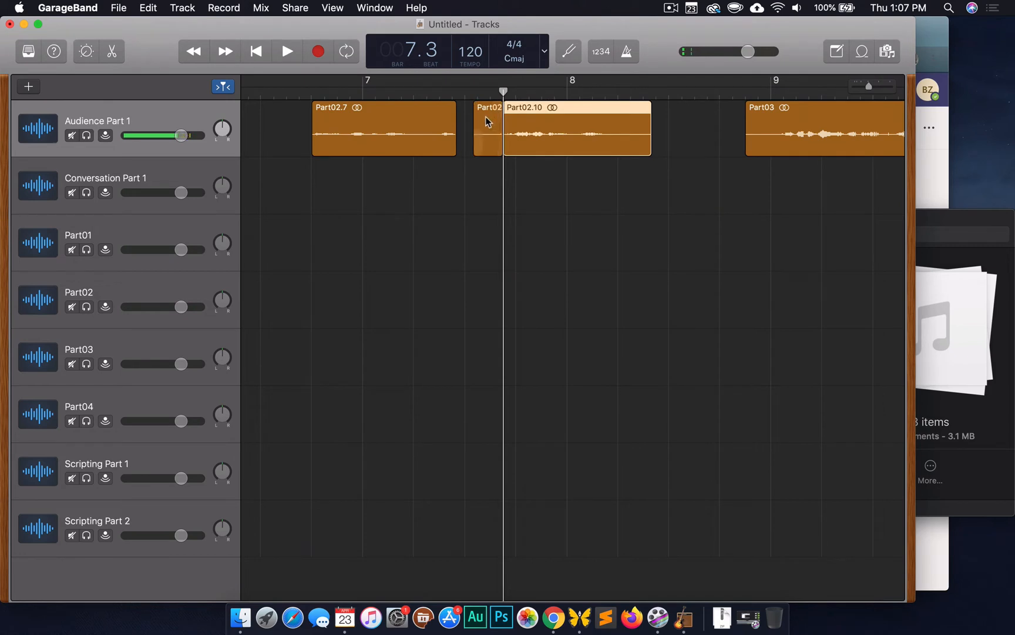
pyautogui.click(485, 122)
pyautogui.press('Delete')
# Move the last Part02 piece back against the one before it and play across the join
pyautogui.moveTo(587, 129); pyautogui.dragTo(540, 128)
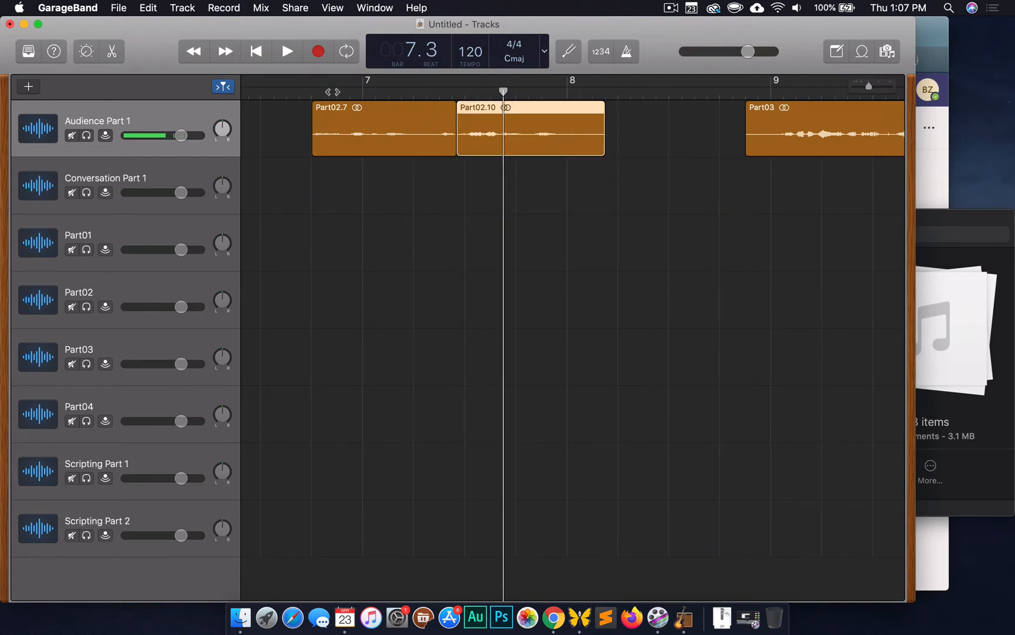
pyautogui.click(312, 93)
pyautogui.press('space')
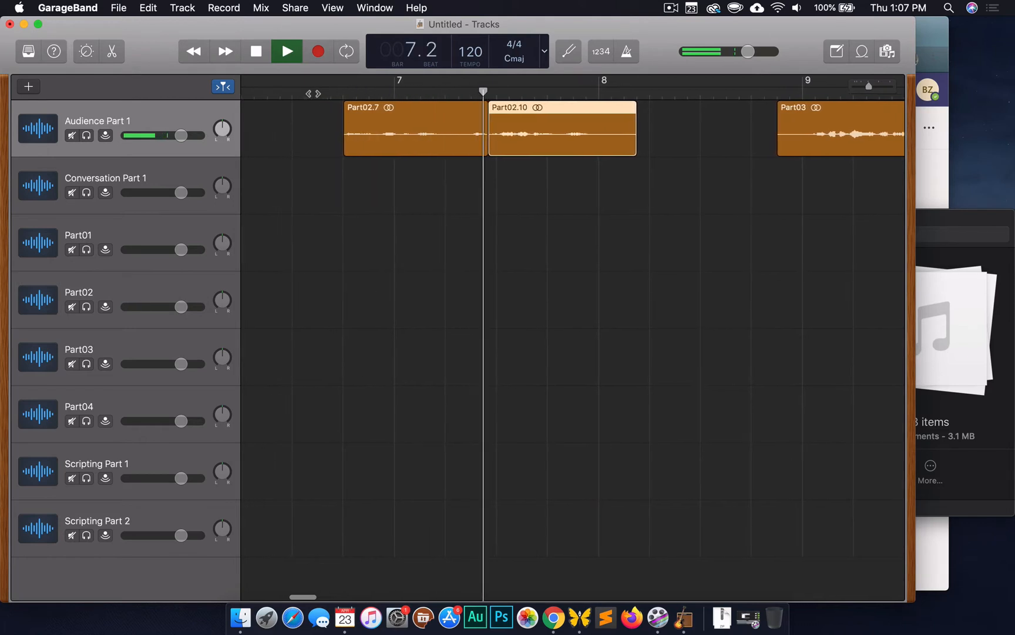
pyautogui.press('space')
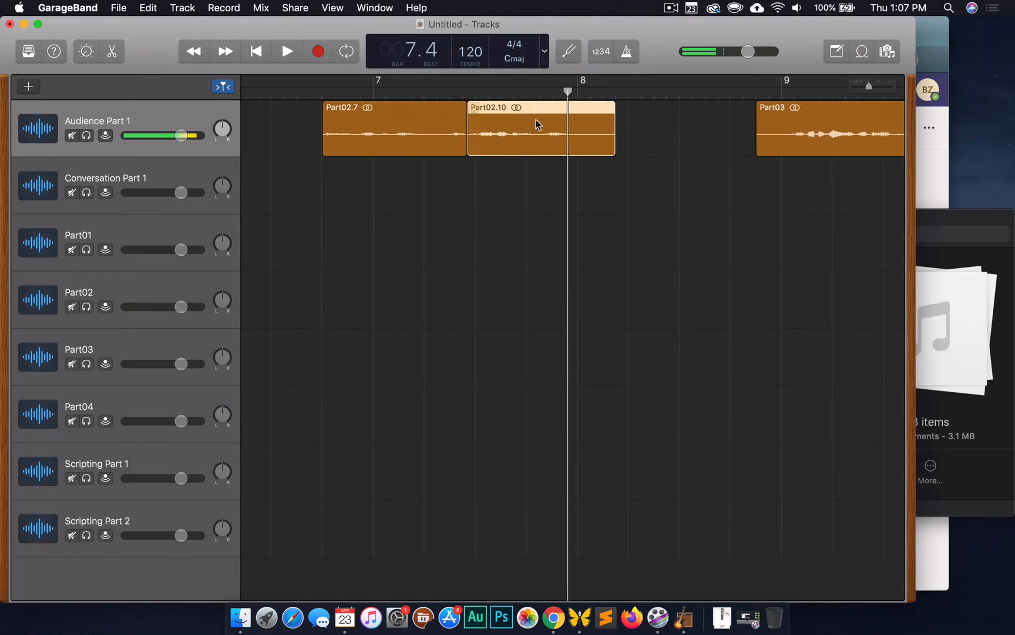
# Extend the start of the last Part02 piece slightly earlier, set it against the preceding piece and play both pieces
pyautogui.moveTo(535, 124); pyautogui.dragTo(564, 124)
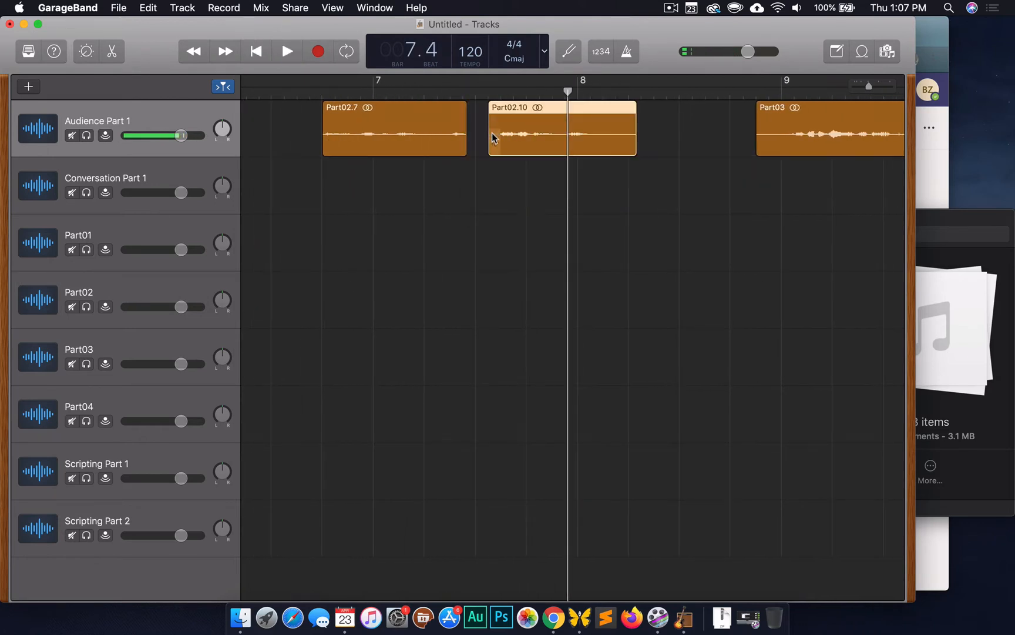
pyautogui.moveTo(492, 137); pyautogui.dragTo(482, 143)
pyautogui.moveTo(589, 106); pyautogui.dragTo(589, 108)
pyautogui.click(447, 97)
pyautogui.press('space')
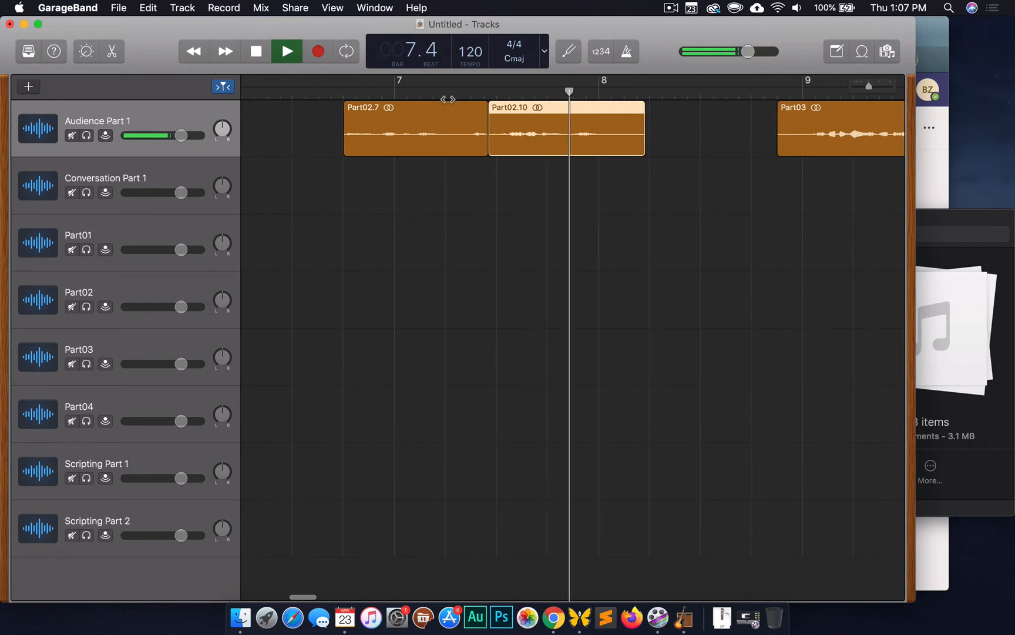
pyautogui.click(302, 94)
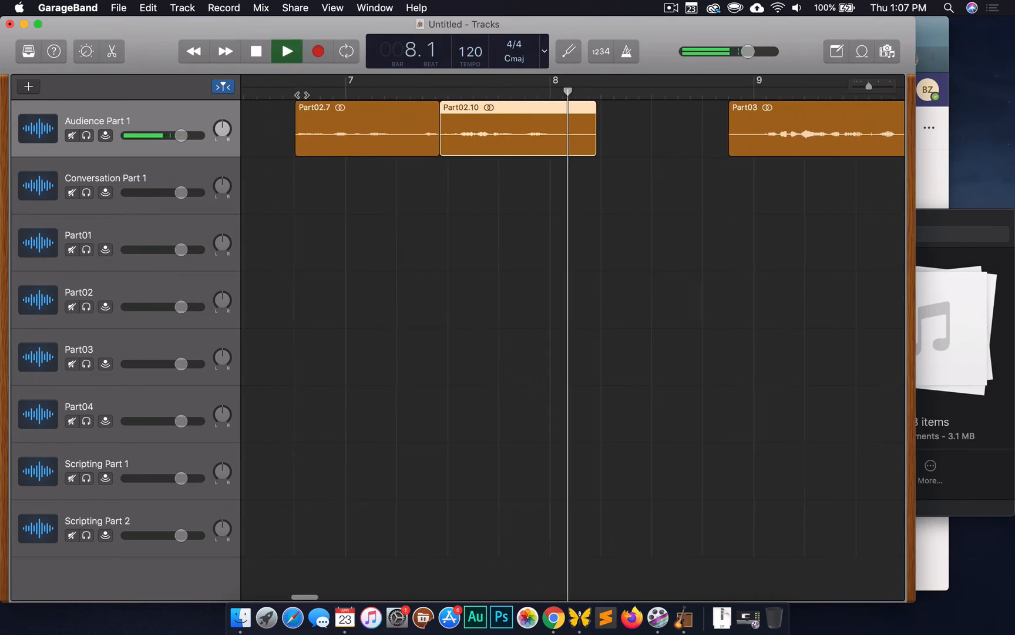
pyautogui.press('space')
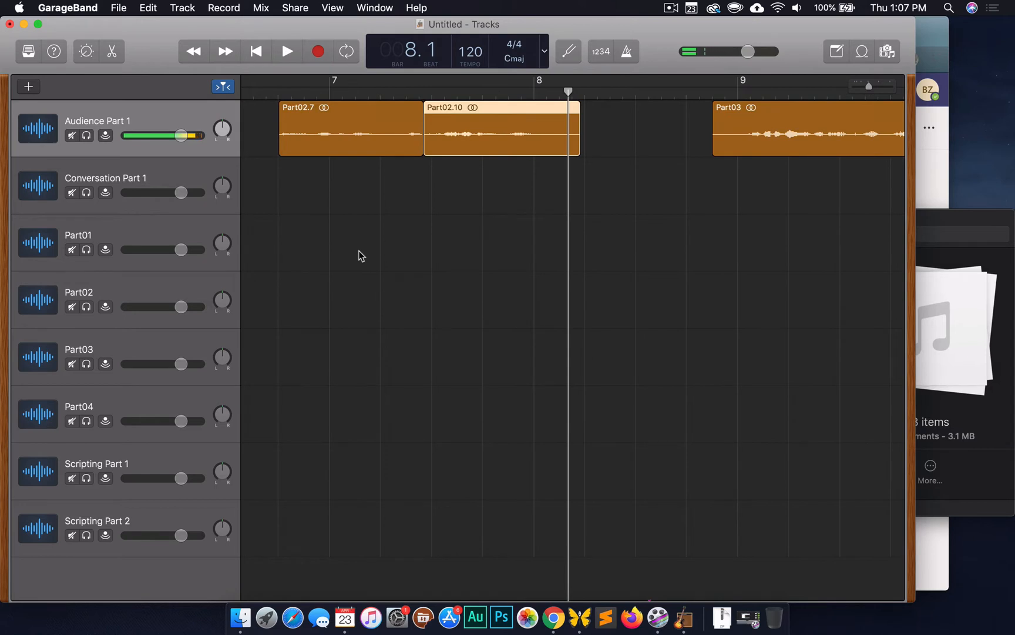
# Select the two Part02 pieces together and move them back against the end of the last Part01 piece at about bar 5
pyautogui.press('super+Left')
pyautogui.press('super+Left')
pyautogui.press('super+Left')
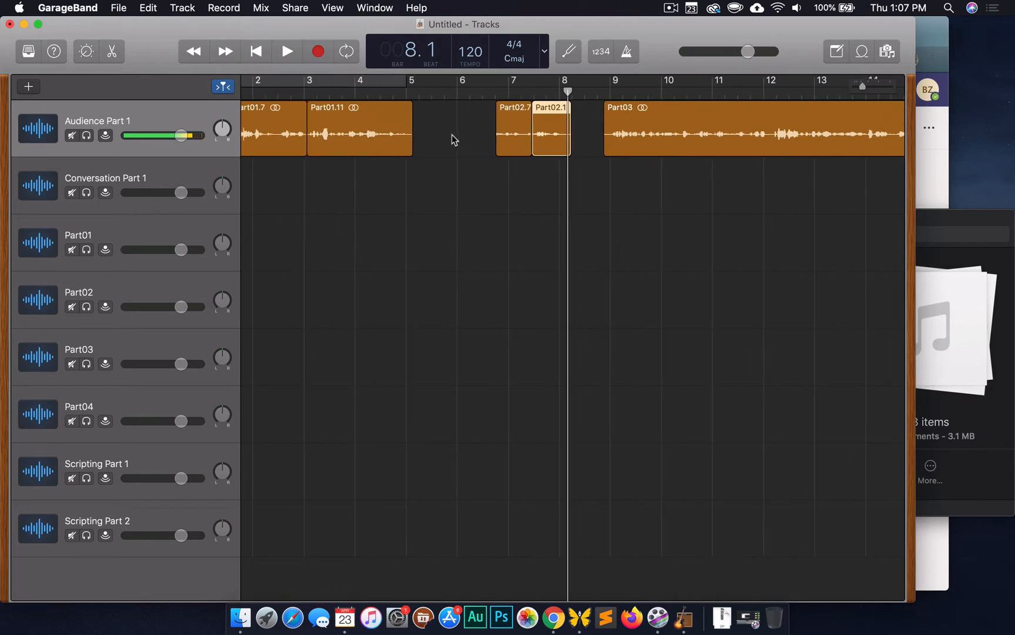
pyautogui.moveTo(491, 121); pyautogui.dragTo(556, 155)
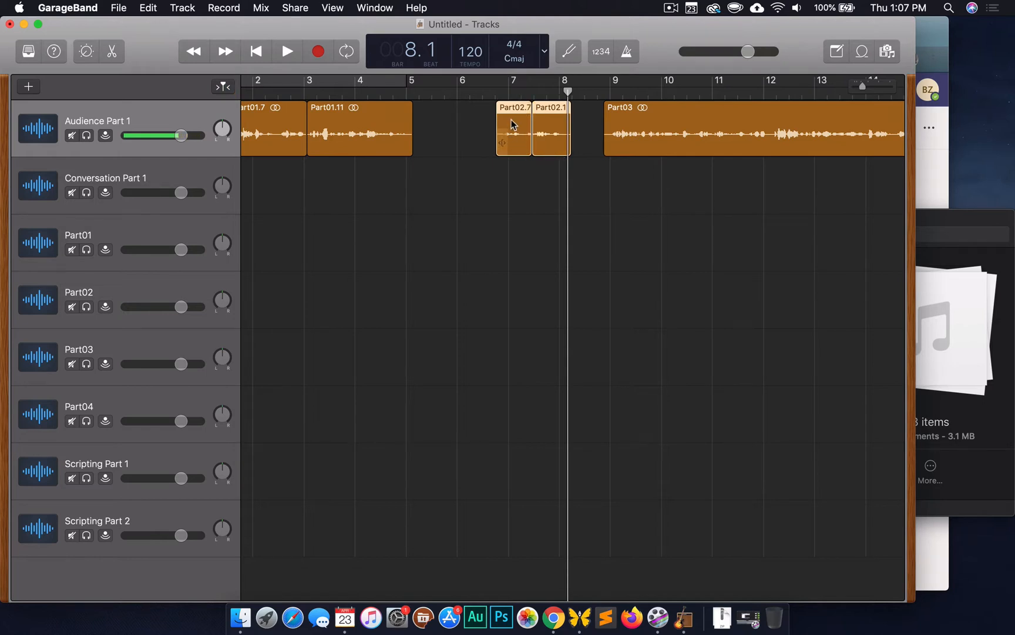
pyautogui.moveTo(513, 124); pyautogui.dragTo(433, 125)
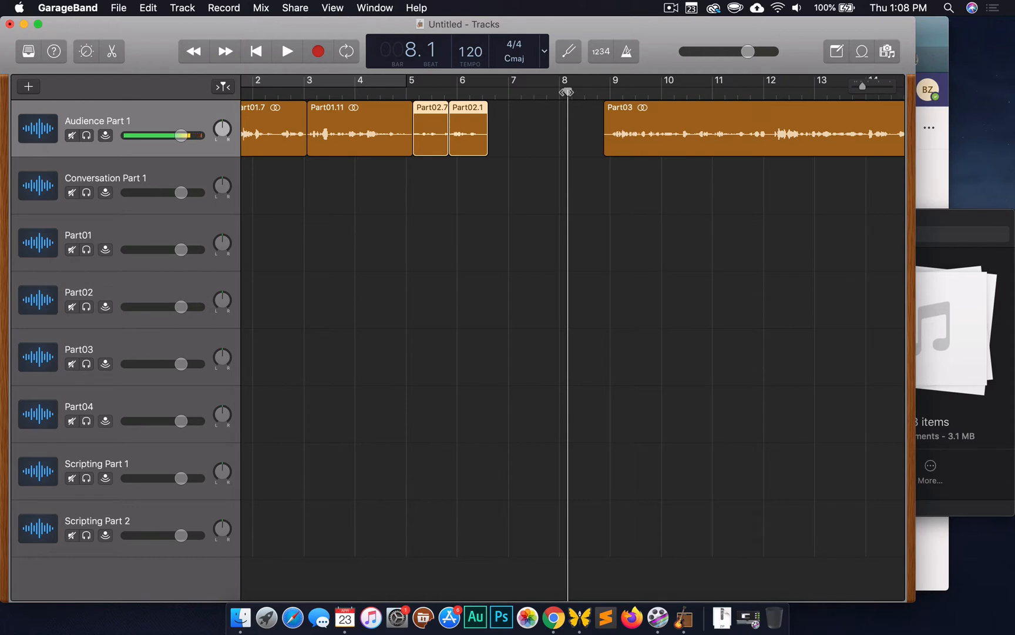
pyautogui.hscroll(5, 619, 246)
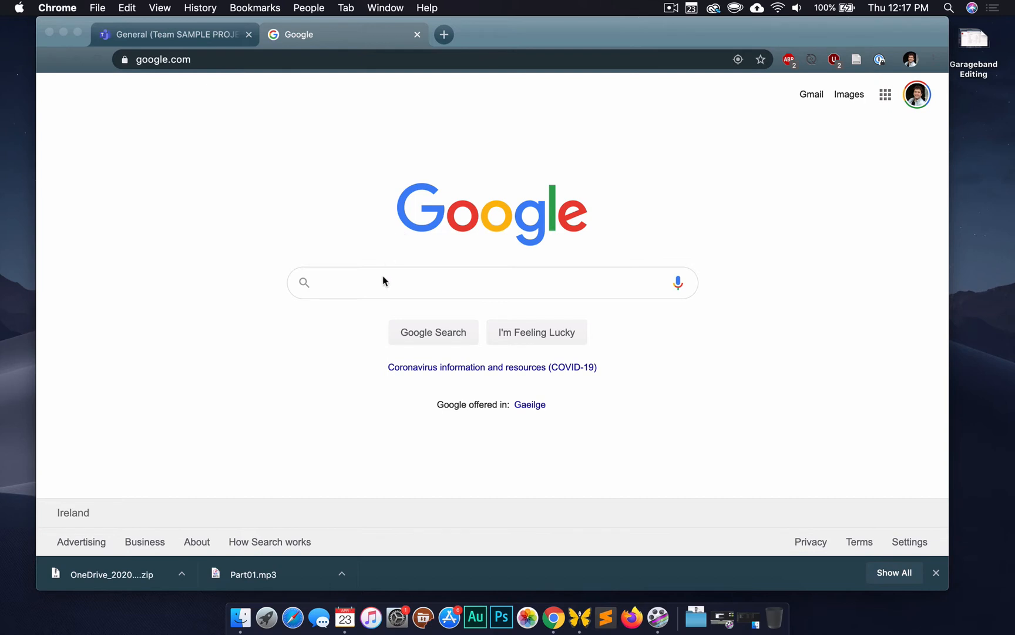
# In Chrome, search Google for "Youtube free music library" and open the YouTube Audio Library result
pyautogui.click(417, 287)
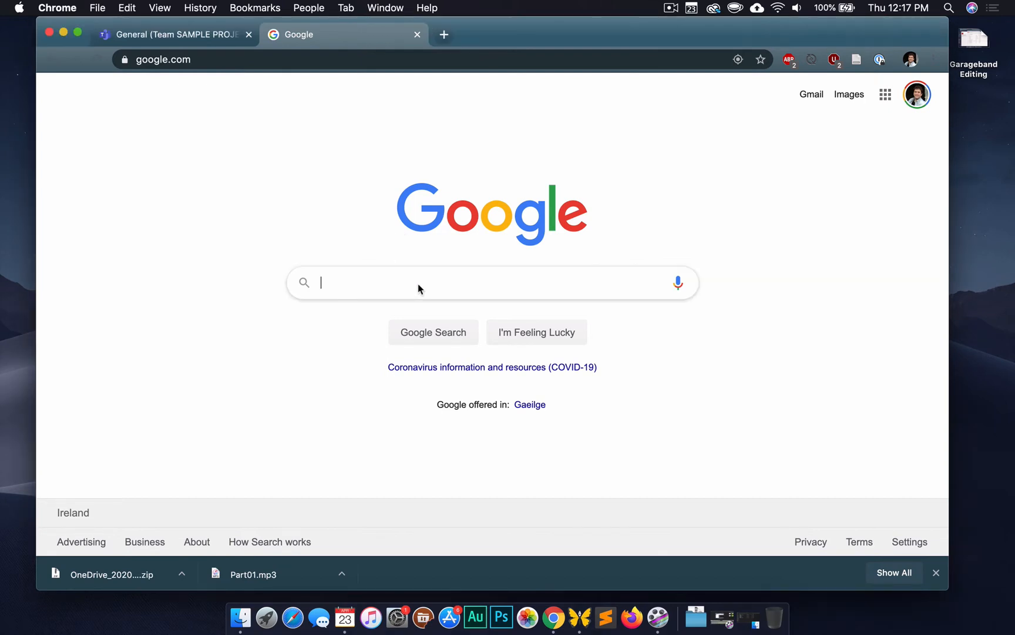
pyautogui.write('Youtube free mu')
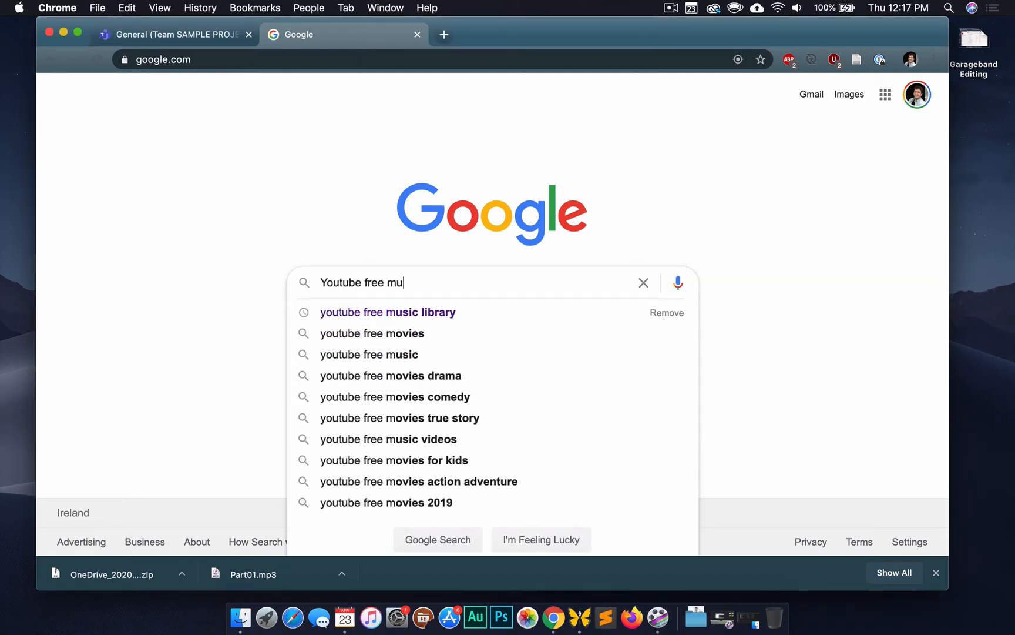
pyautogui.write('sic library')
pyautogui.press('Return')
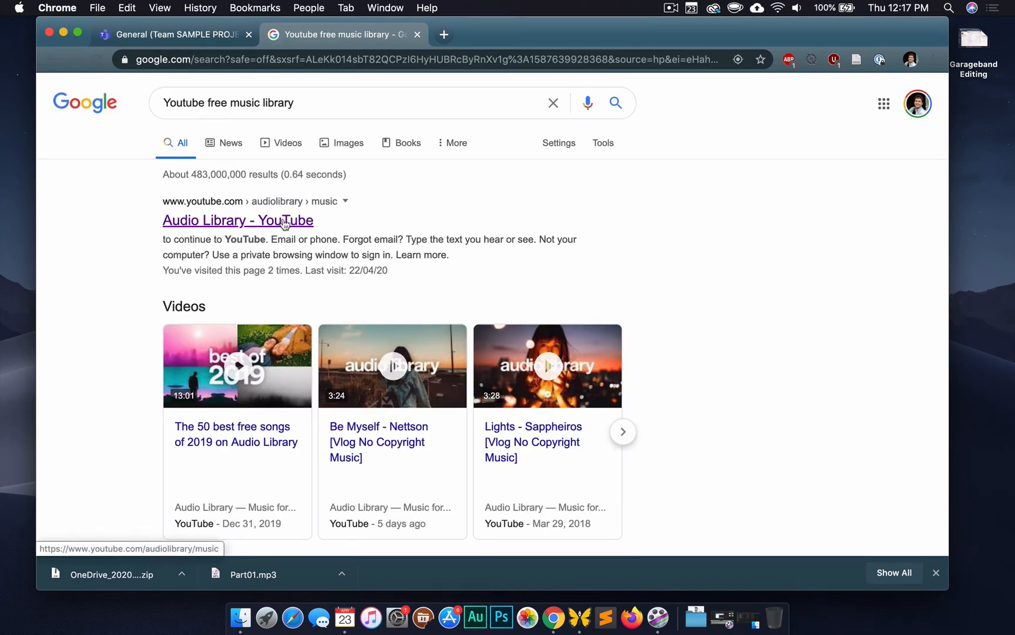
pyautogui.click(224, 225)
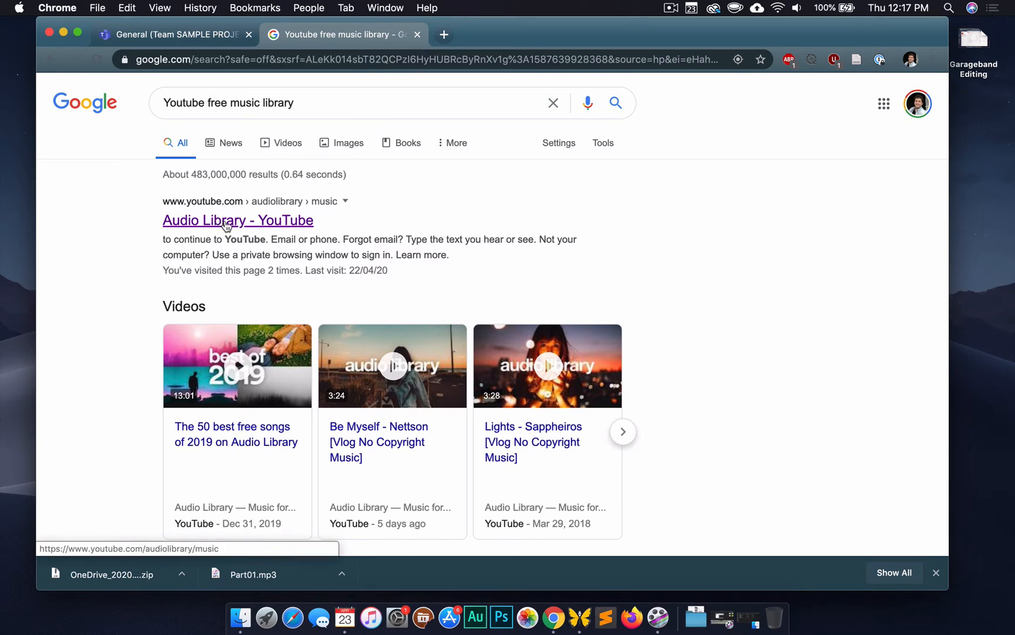
pyautogui.click(226, 226)
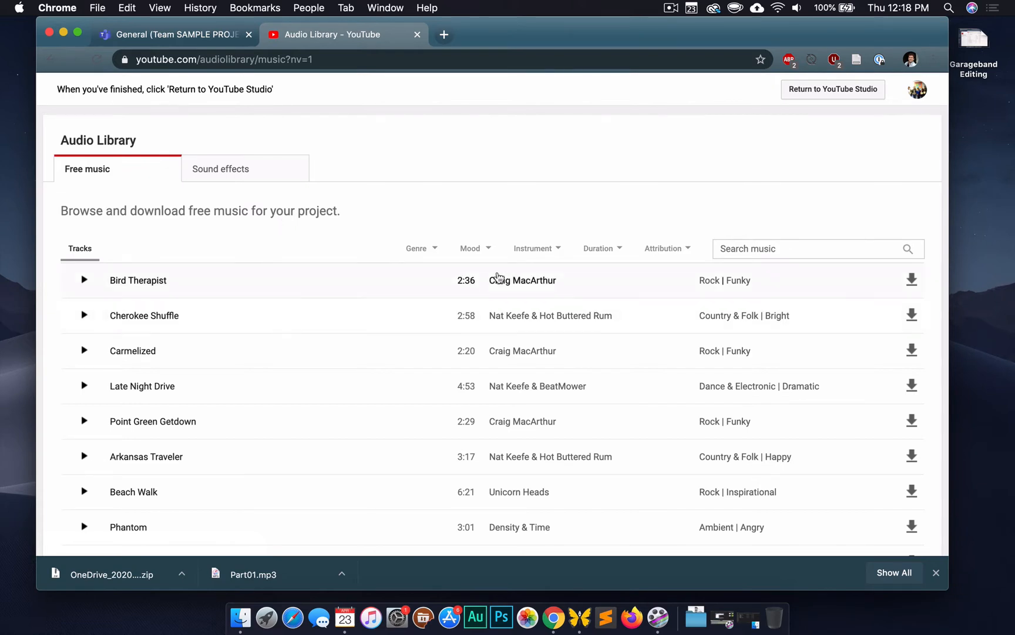
# Examine the mood, instrument, duration and genre filter options for the free music tracks
pyautogui.click(486, 253)
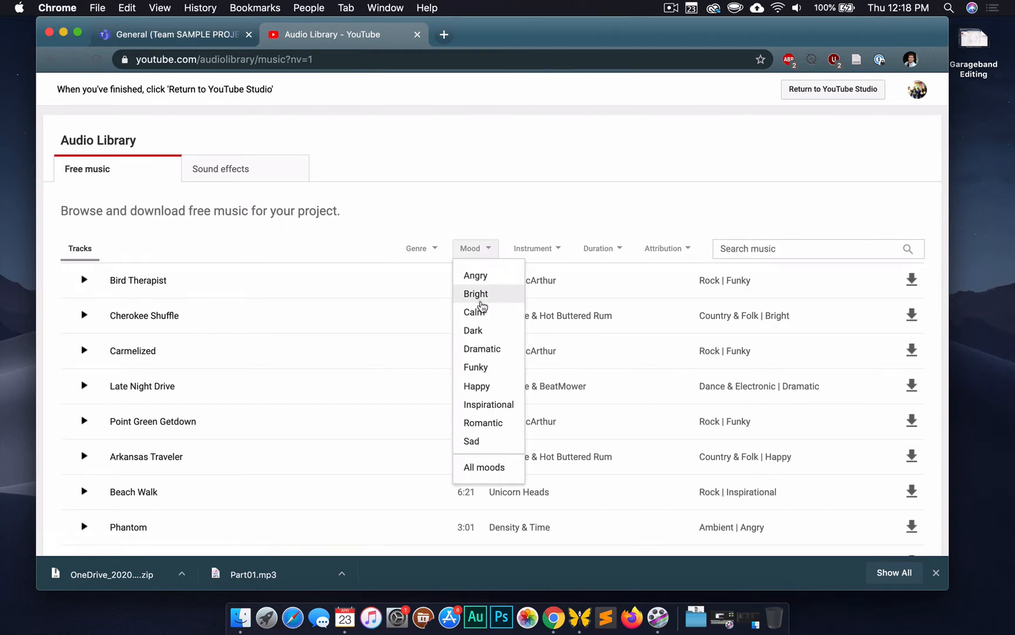
pyautogui.click(550, 251)
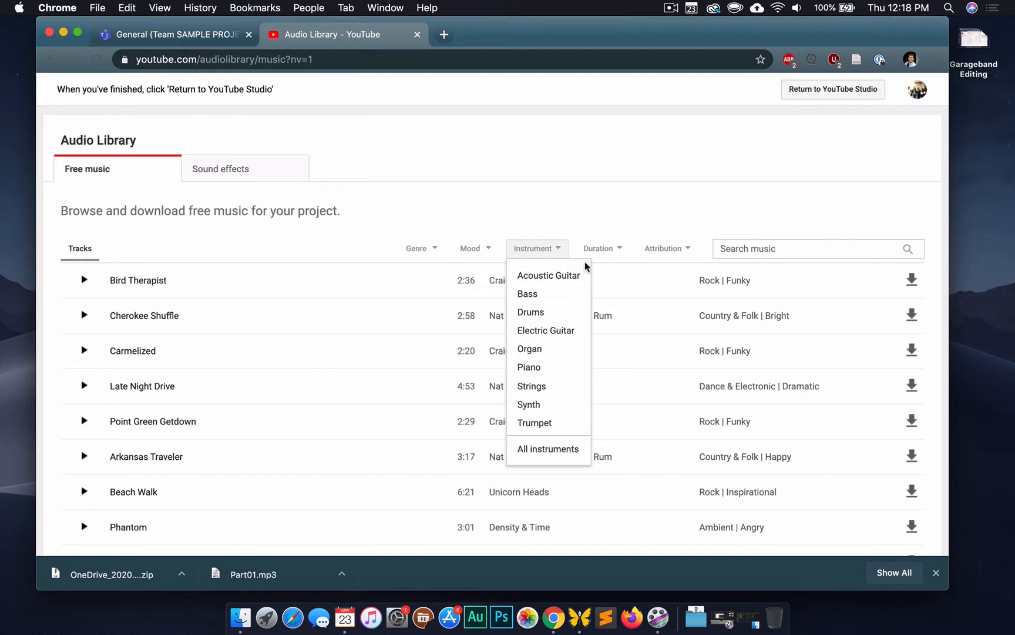
pyautogui.click(605, 251)
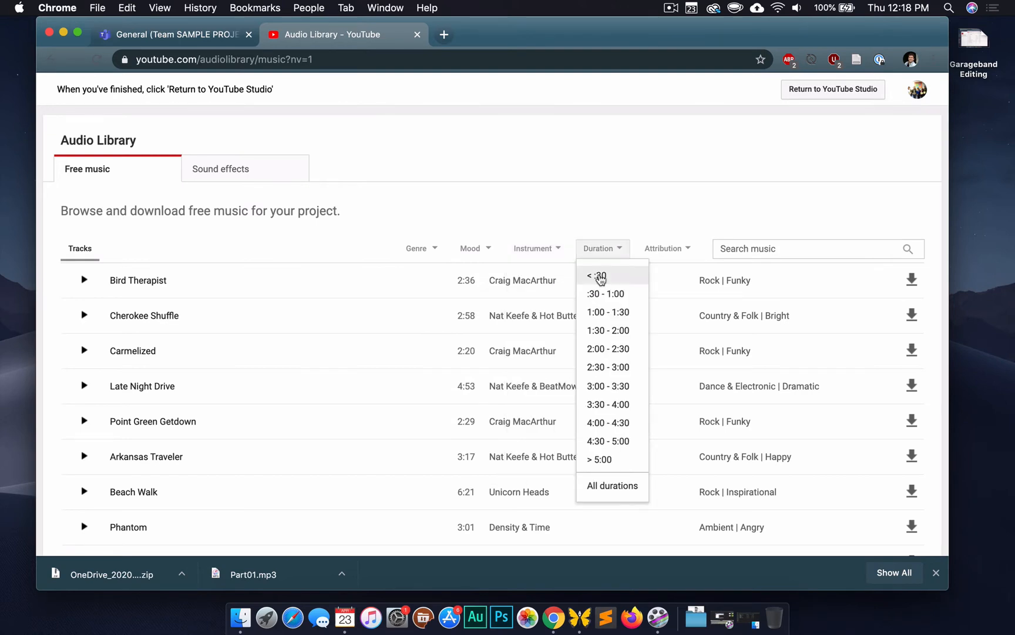
pyautogui.click(424, 250)
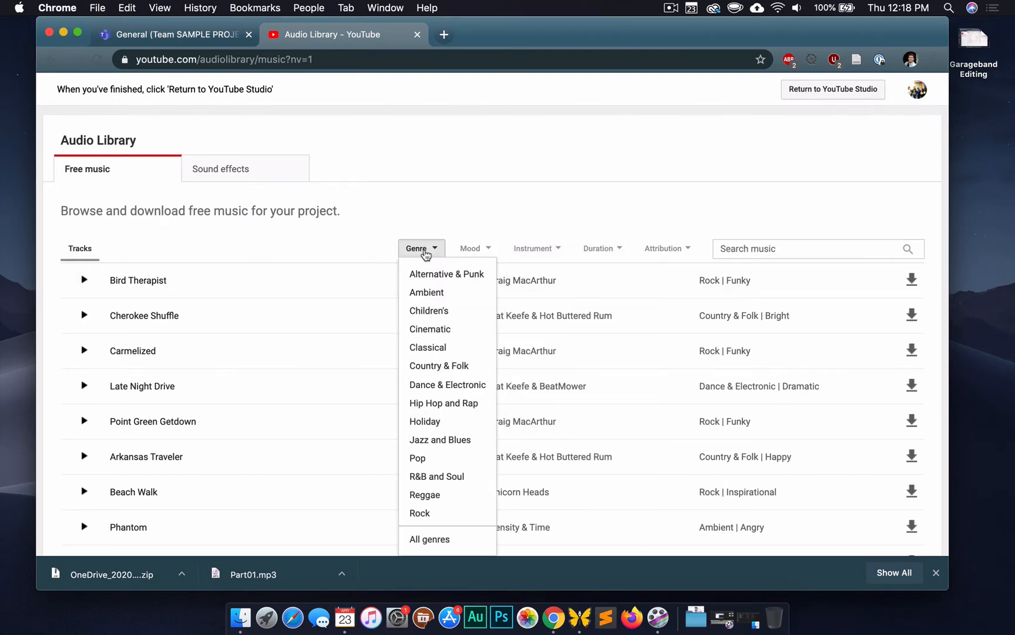
pyautogui.click(455, 220)
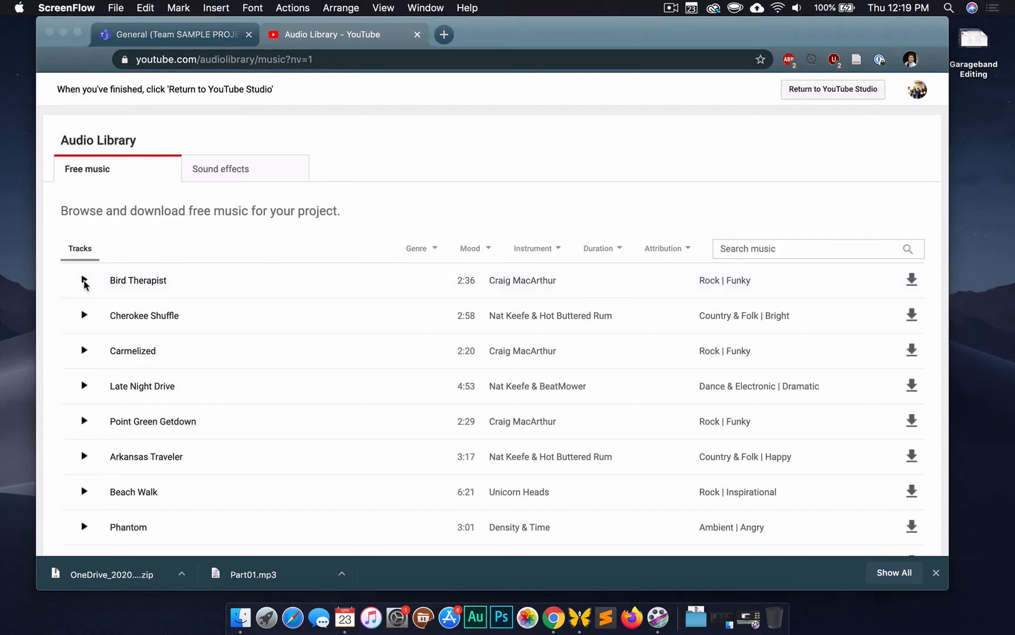
# Preview the track Bird Therapist, download it and place Bird_Therapist.mp3 on the desktop
pyautogui.click(83, 281)
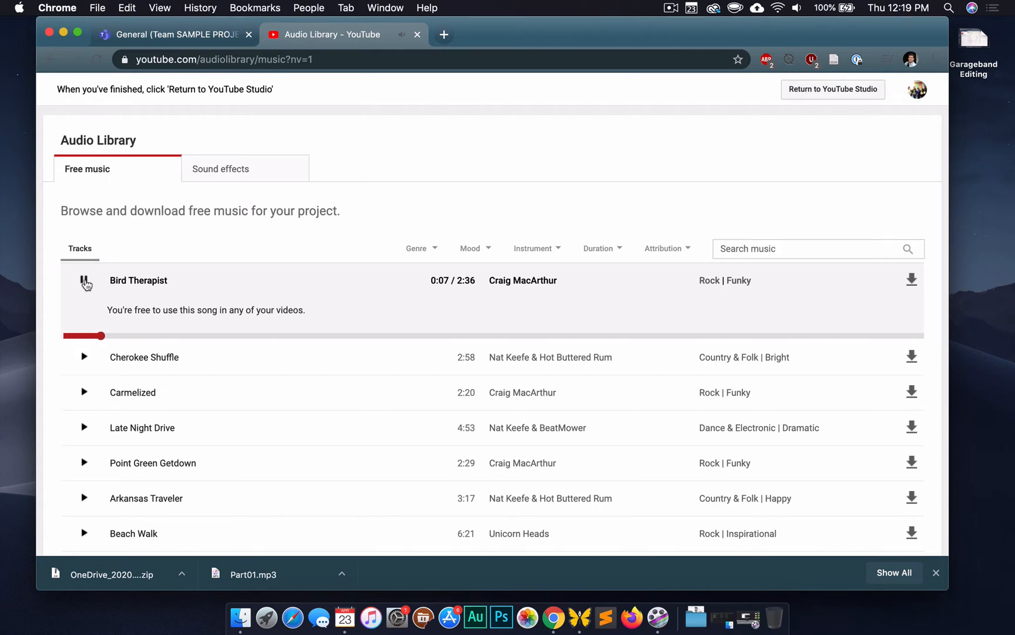
pyautogui.click(85, 283)
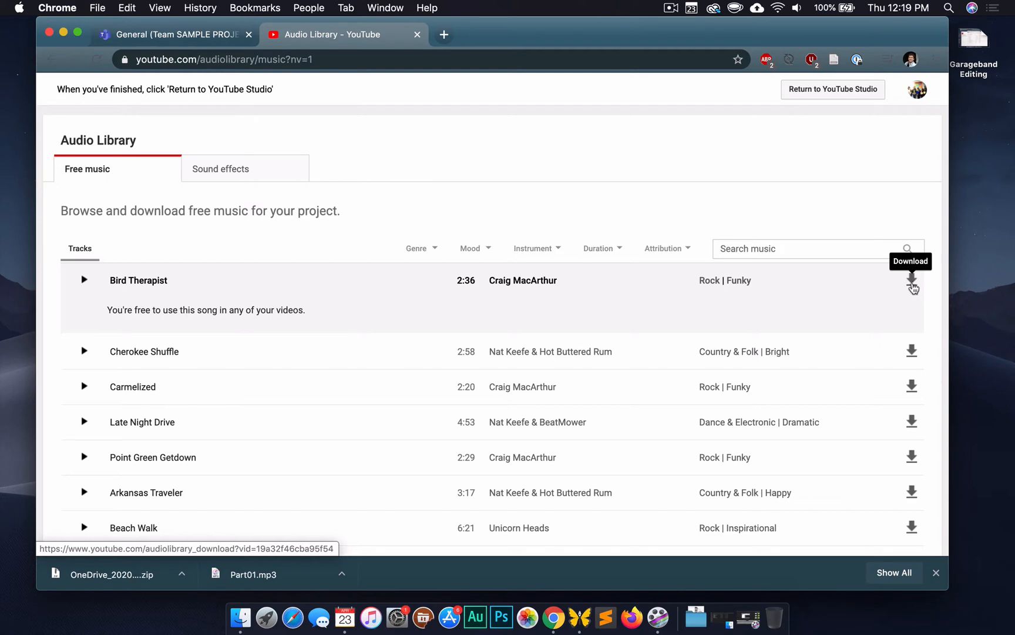
pyautogui.click(911, 282)
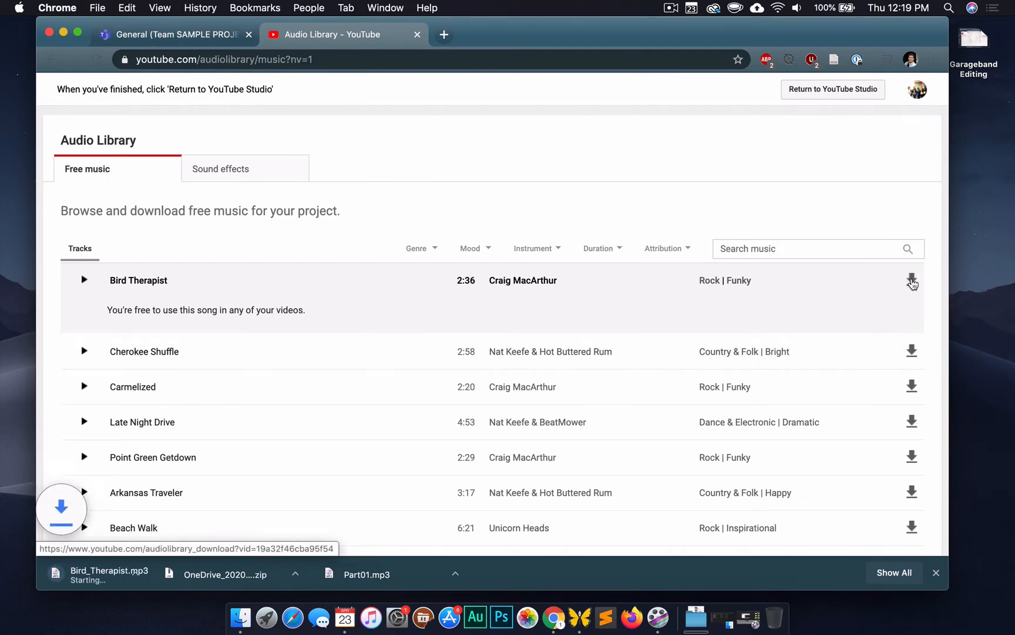
pyautogui.click(695, 620)
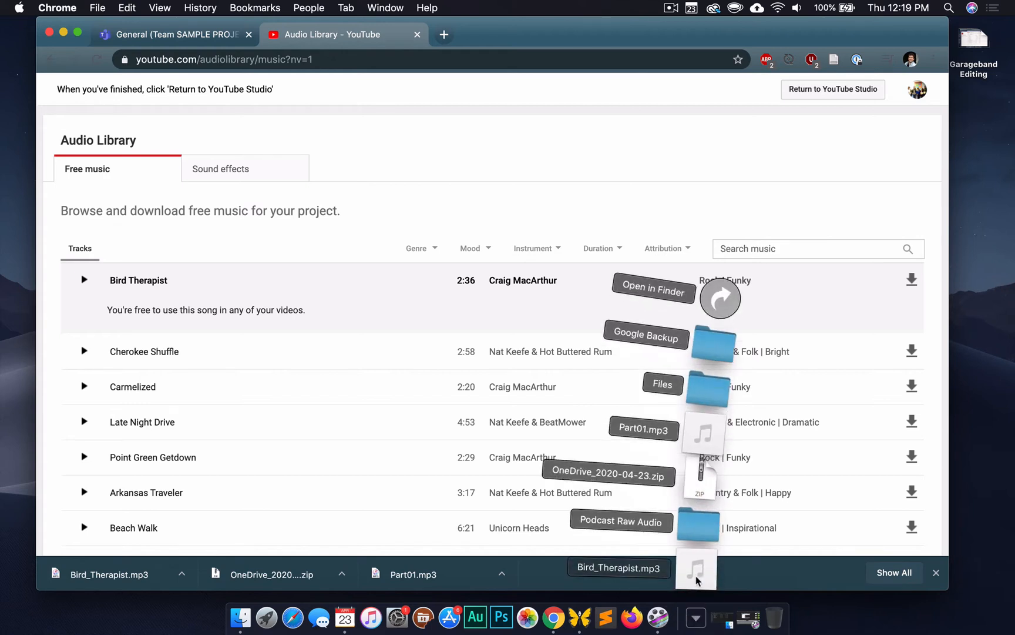
pyautogui.moveTo(702, 574); pyautogui.dragTo(977, 442)
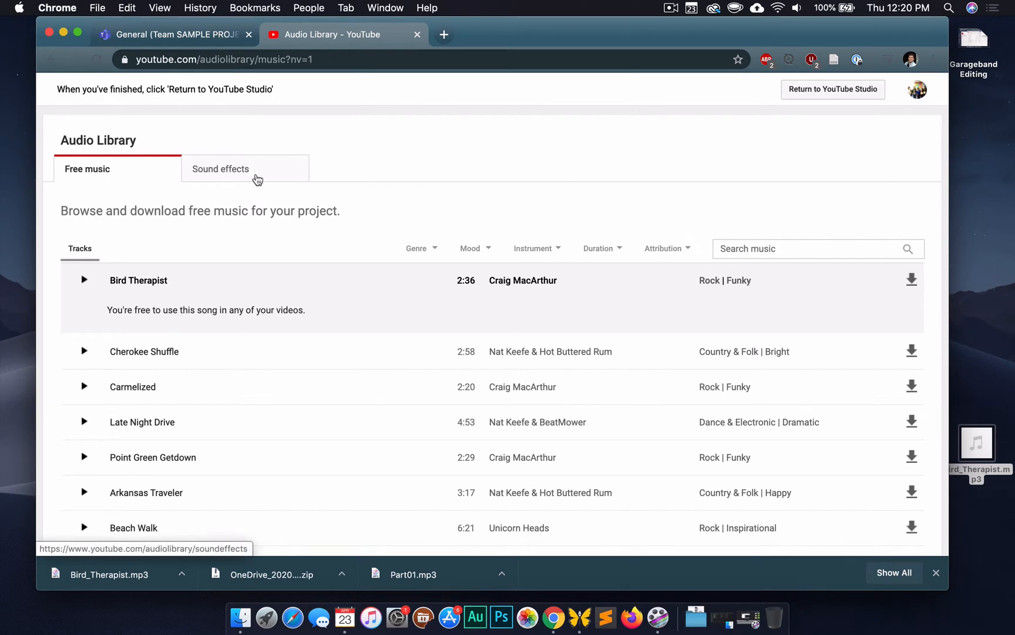
# Switch the Audio Library to sound effects and search for "chimes"
pyautogui.click(257, 174)
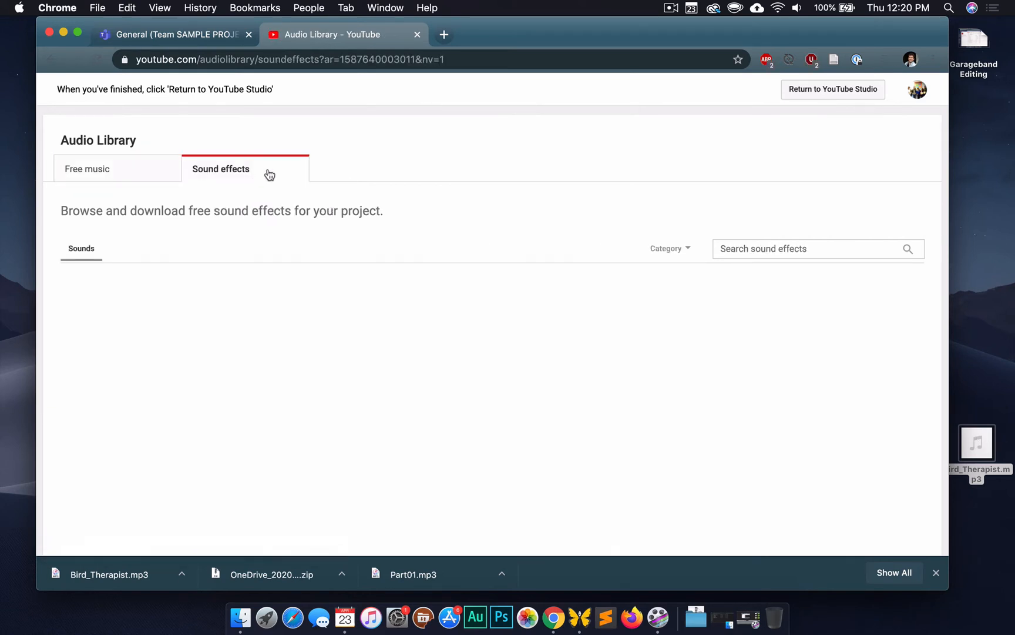
pyautogui.click(777, 249)
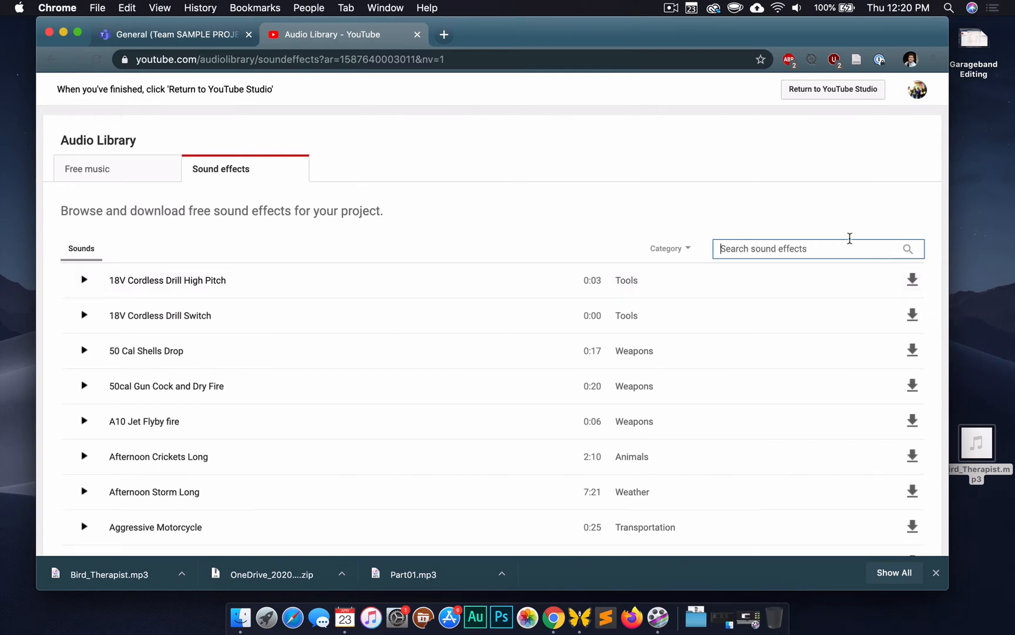
pyautogui.write('chimes')
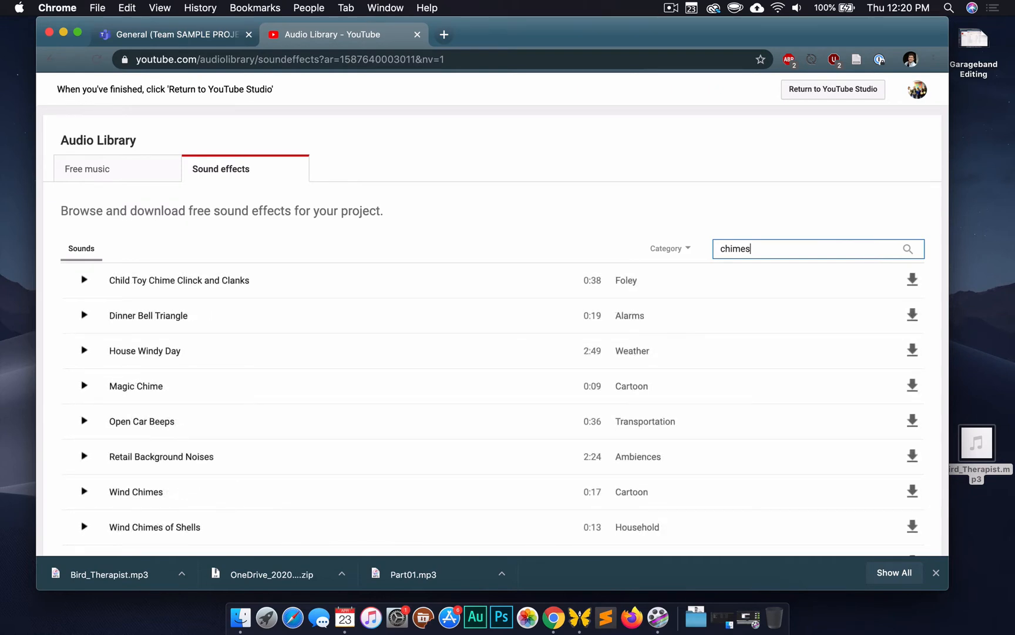
# Preview the Dinner Bell Triangle, Magic Chime, Wind Chimes and household Wind Chimes of Shells sound effects
pyautogui.click(84, 316)
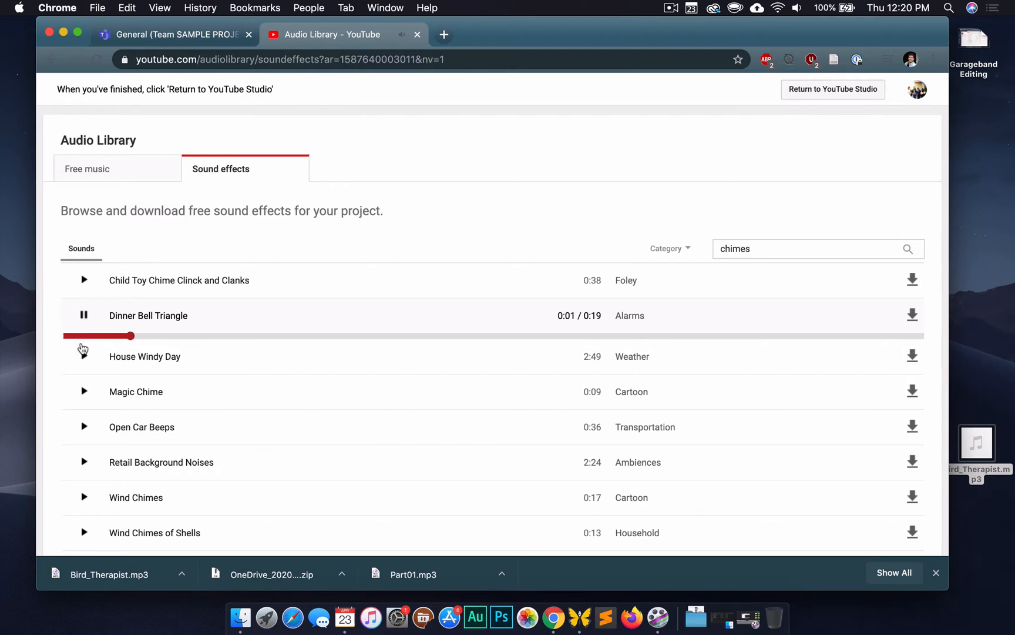
pyautogui.click(84, 386)
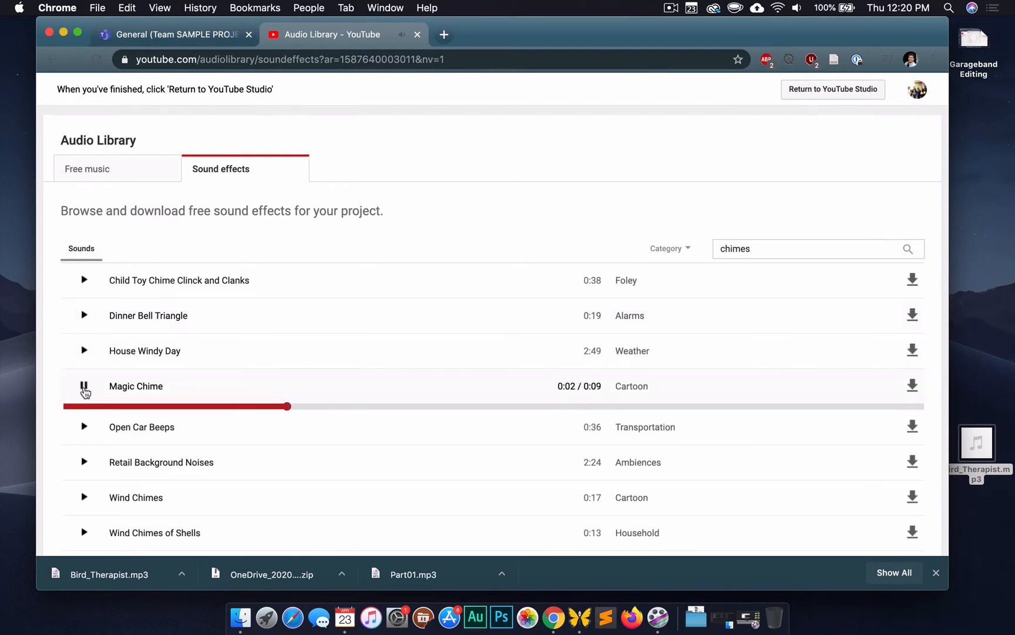
pyautogui.click(84, 386)
pyautogui.click(84, 492)
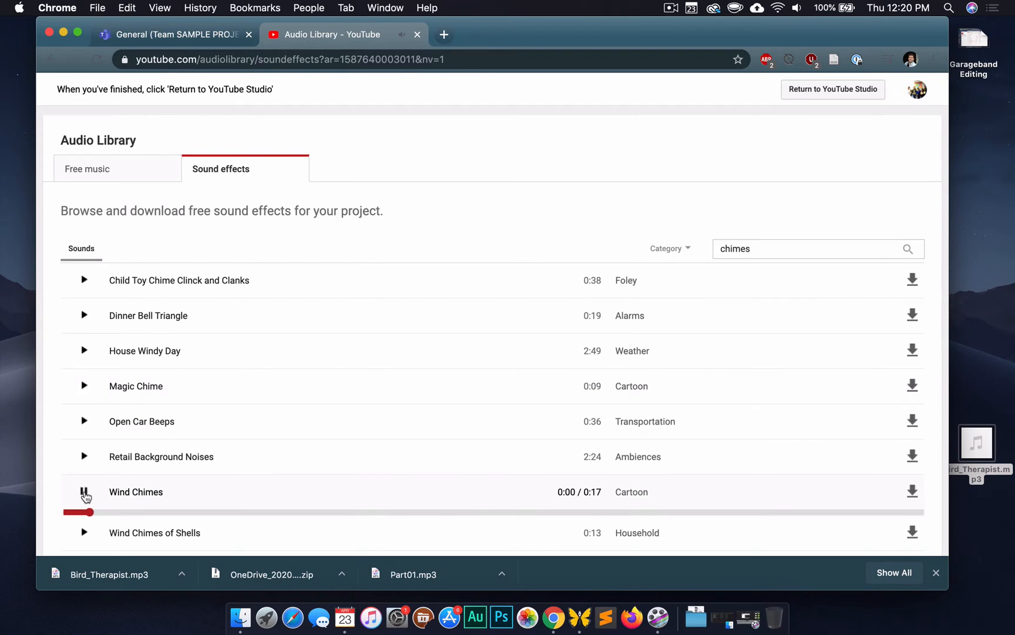
pyautogui.scroll(-3, 84, 497)
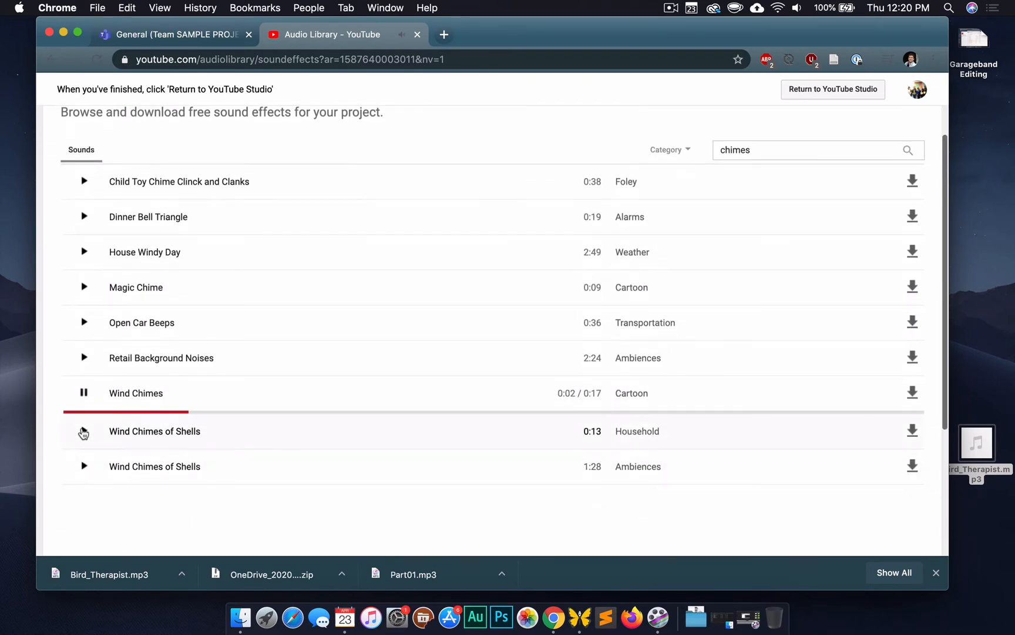
pyautogui.click(84, 429)
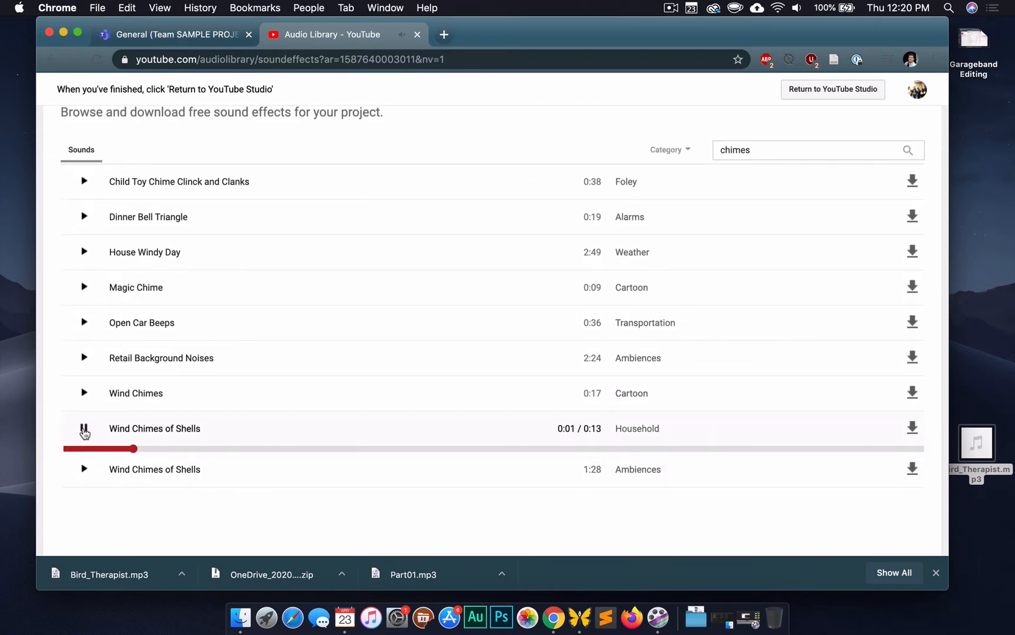
# Replay the Wind Chimes sound effect, download it and place Wind_Chimes.mp3 on the desktop
pyautogui.click(84, 393)
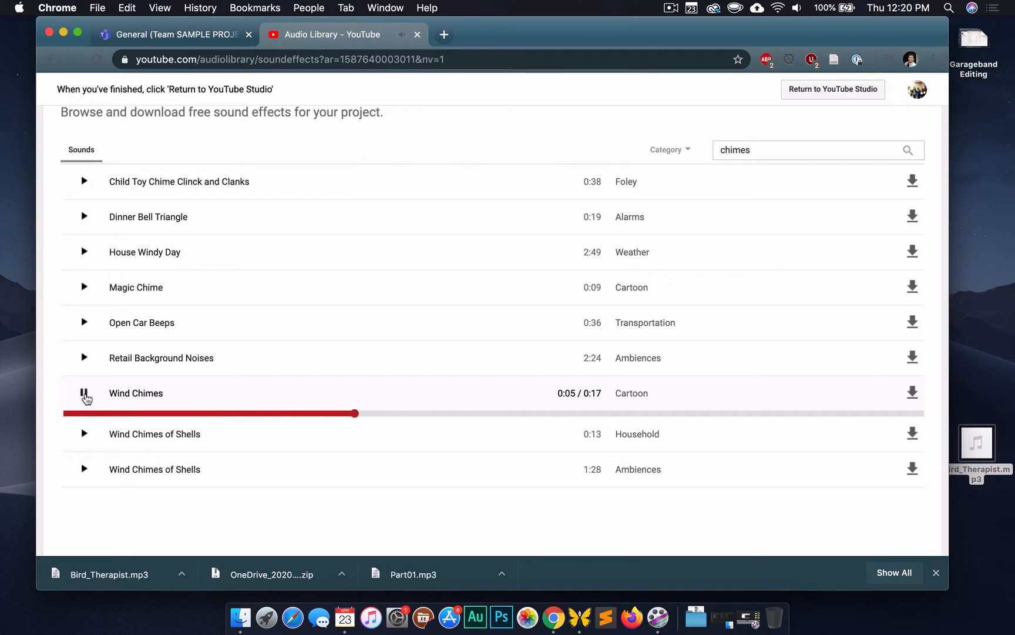
pyautogui.click(84, 394)
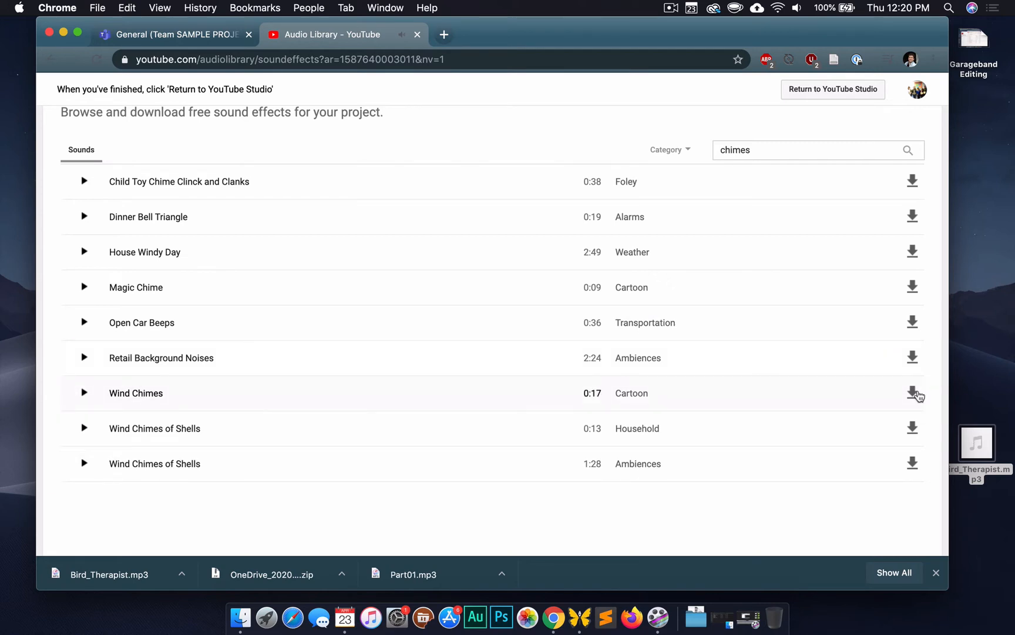
pyautogui.click(912, 392)
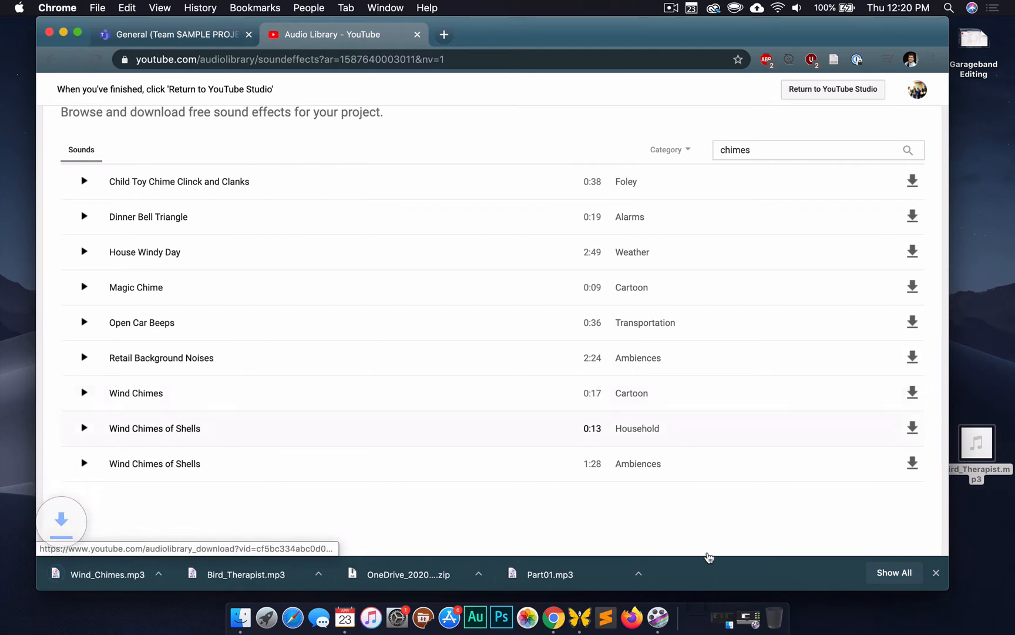
pyautogui.moveTo(708, 567); pyautogui.dragTo(976, 517)
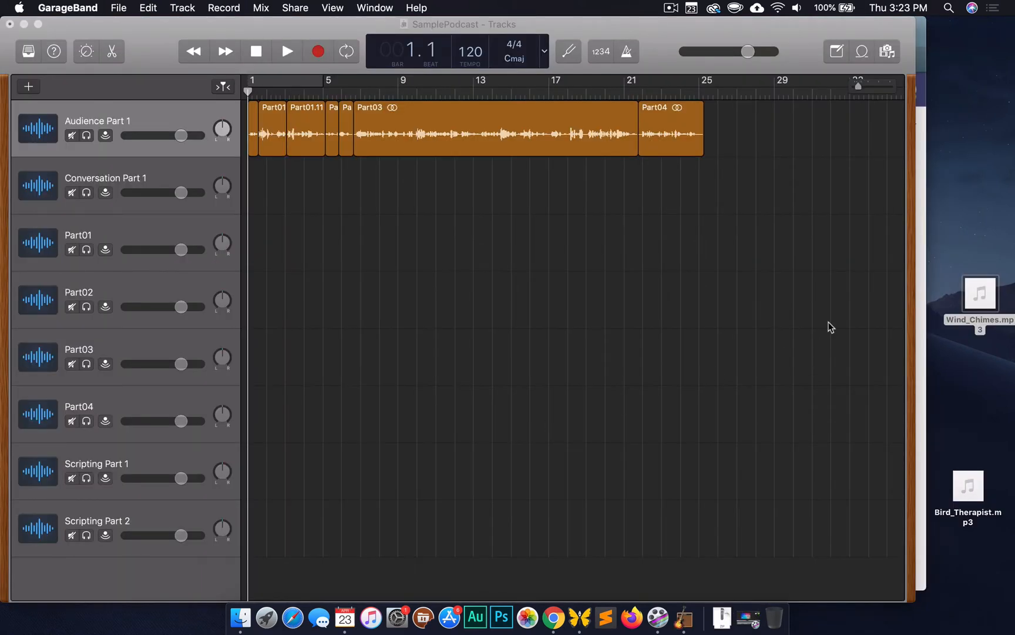
# In GarageBand, add Bird_Therapist.mp3 from the desktop to the track below Audience Part 1 at bar 7 and set the playhead at its start
pyautogui.moveTo(970, 493); pyautogui.dragTo(980, 225)
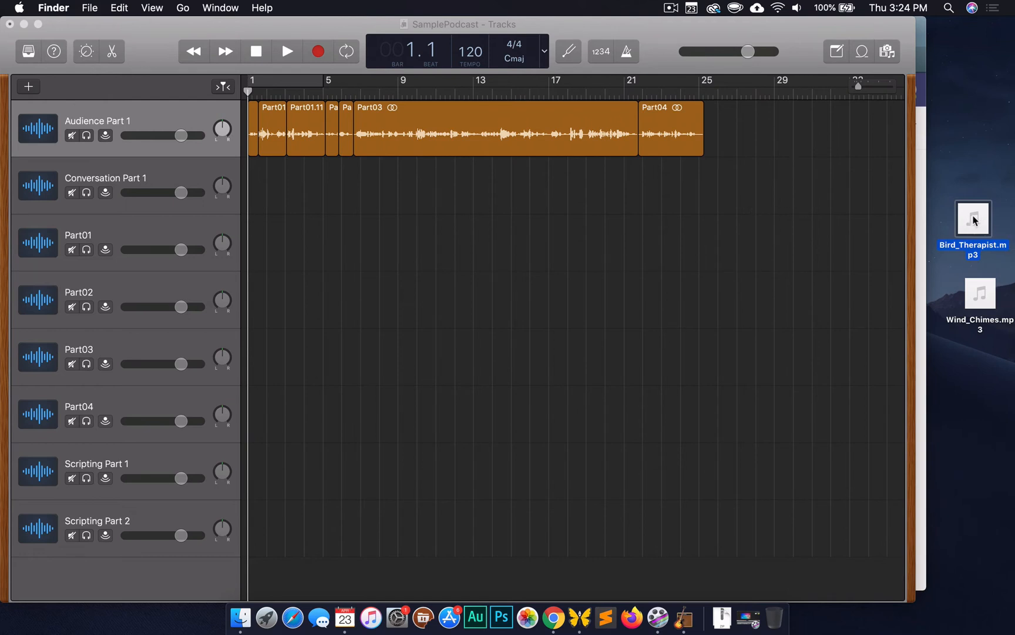
pyautogui.moveTo(974, 221); pyautogui.dragTo(361, 187)
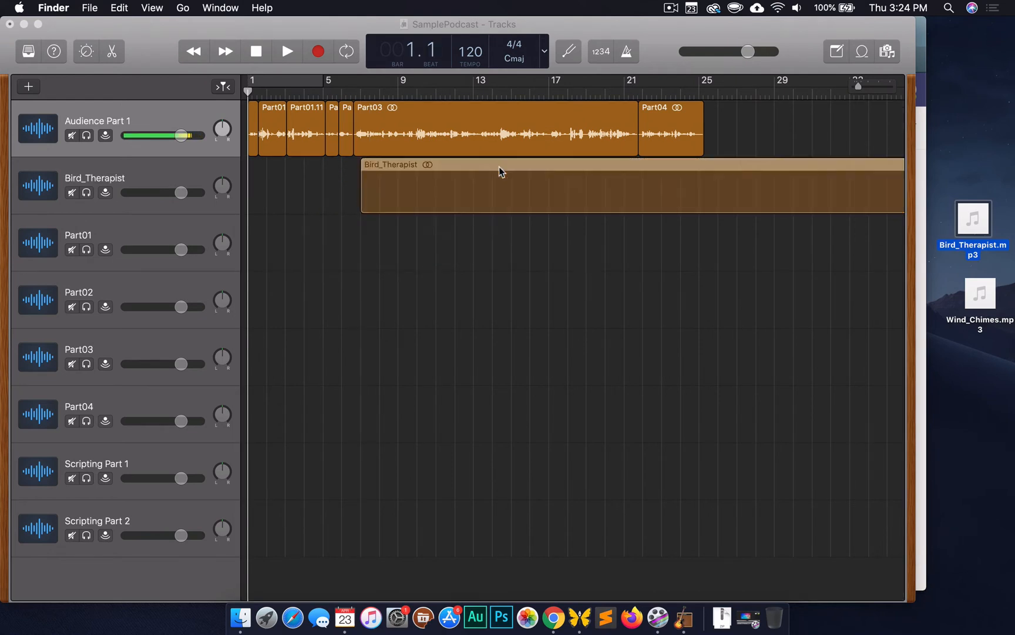
pyautogui.moveTo(500, 171); pyautogui.dragTo(524, 183)
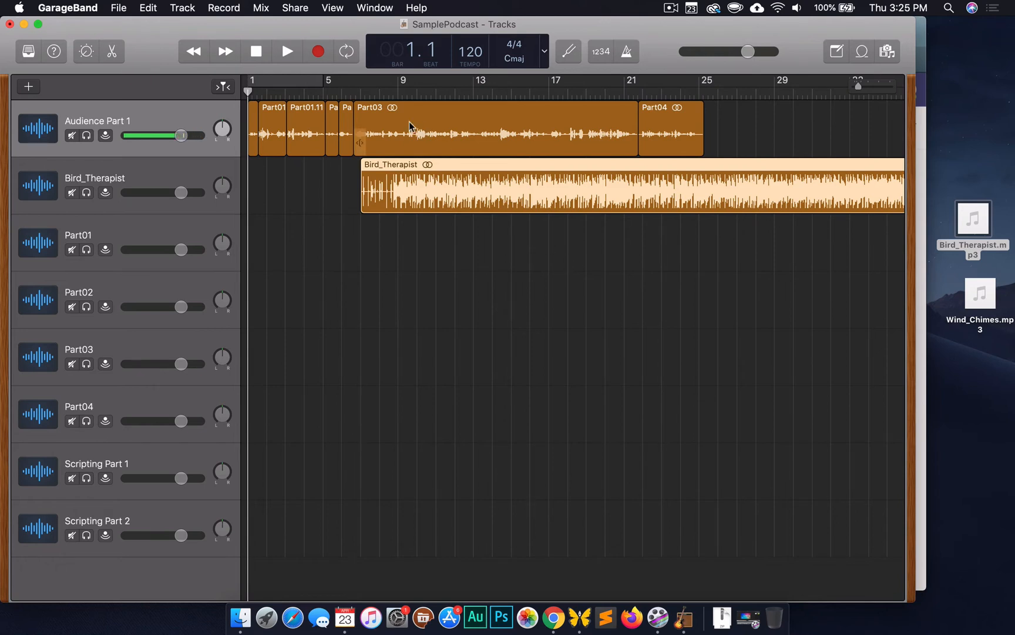
pyautogui.click(359, 92)
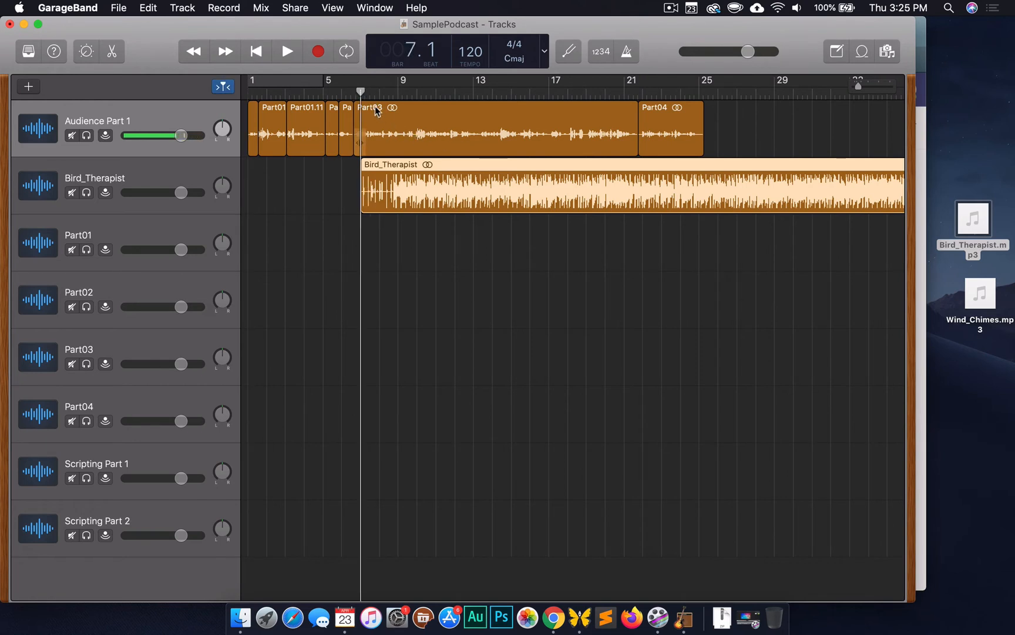
# Play the mix from bar 7, stop, and move the Bird_Therapist region earlier to line up with the start of Part03
pyautogui.press('space')
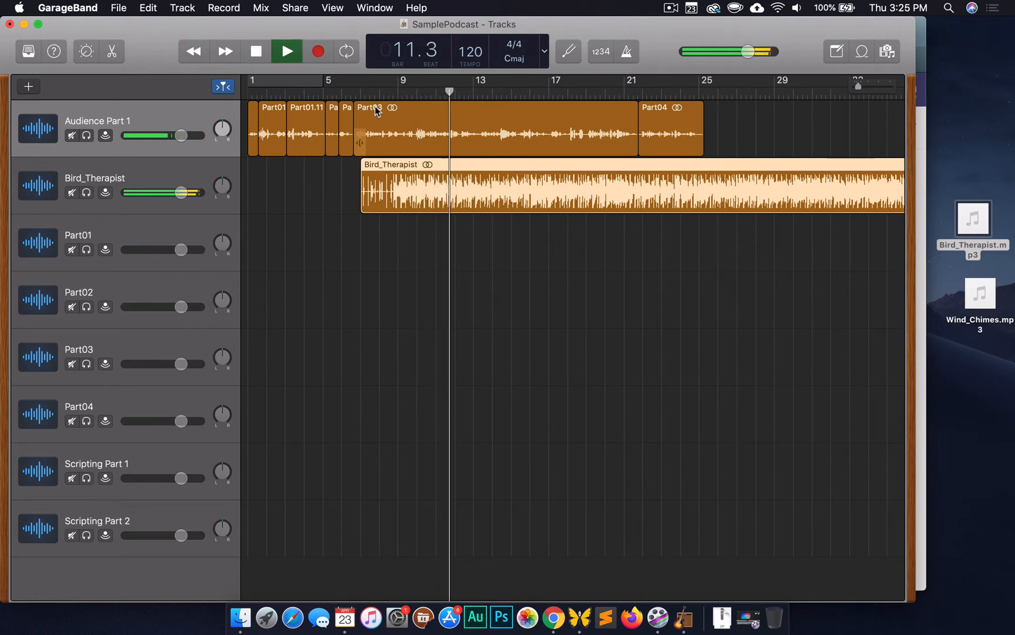
pyautogui.press('space')
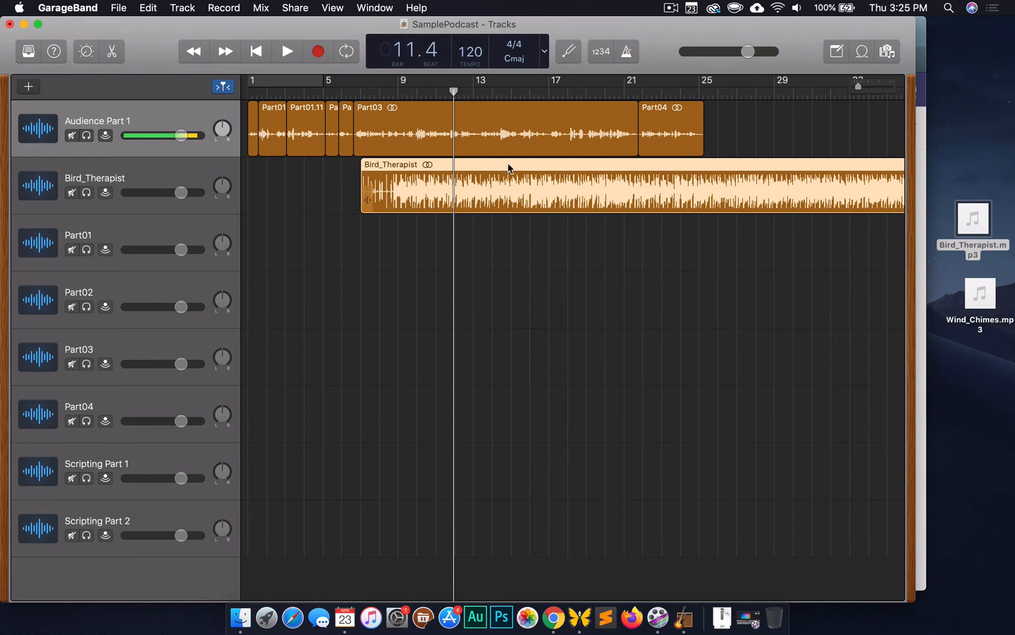
pyautogui.moveTo(512, 164); pyautogui.dragTo(504, 166)
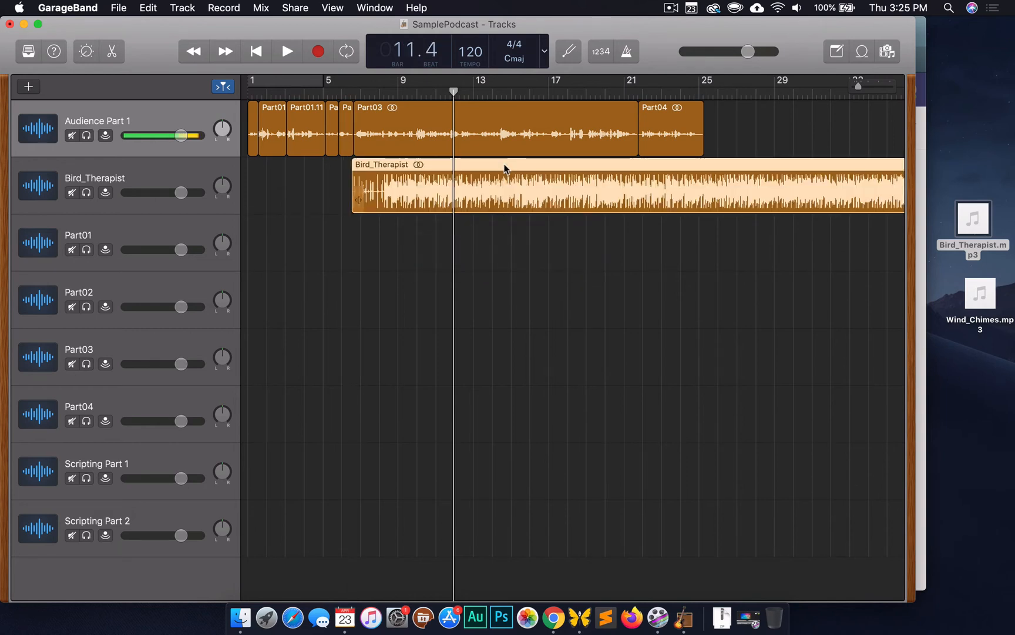
# Split the Bird_Therapist region at the end of Part03 and delete the remainder after the split
pyautogui.click(396, 116)
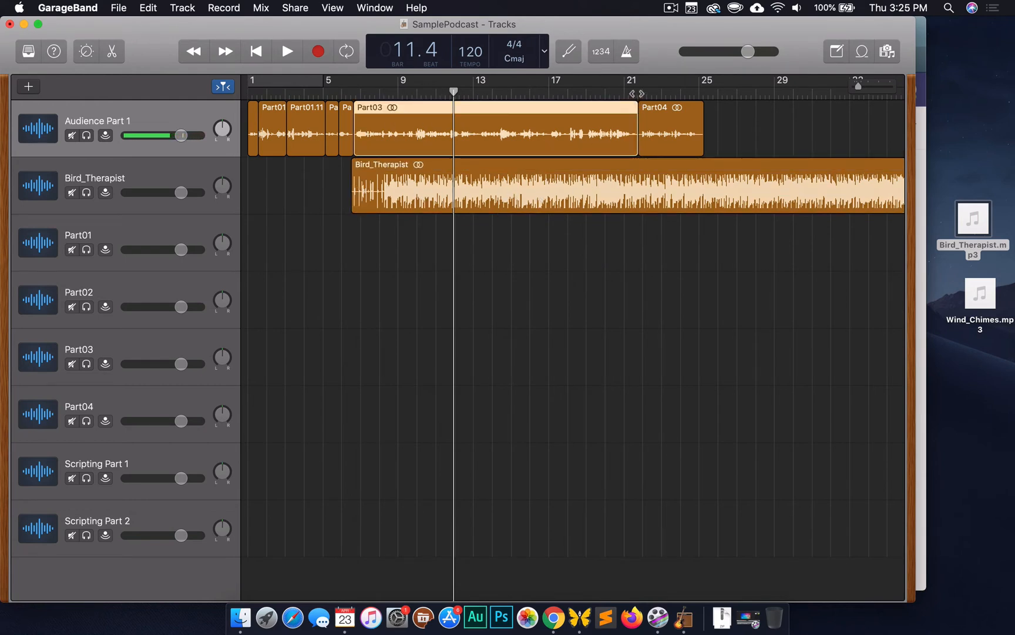
pyautogui.click(636, 91)
pyautogui.click(635, 179)
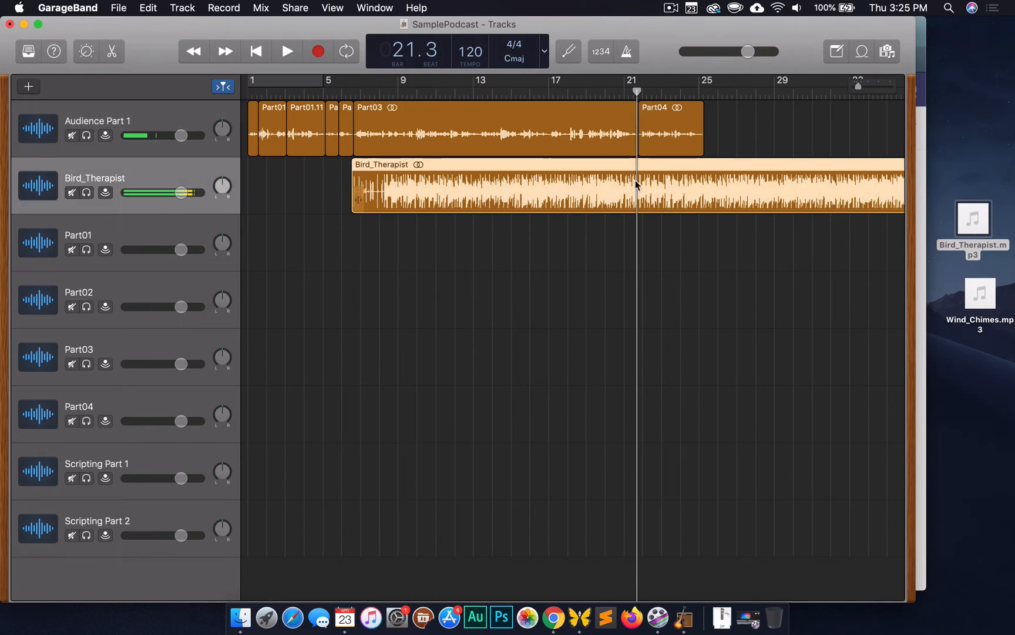
pyautogui.click(685, 261)
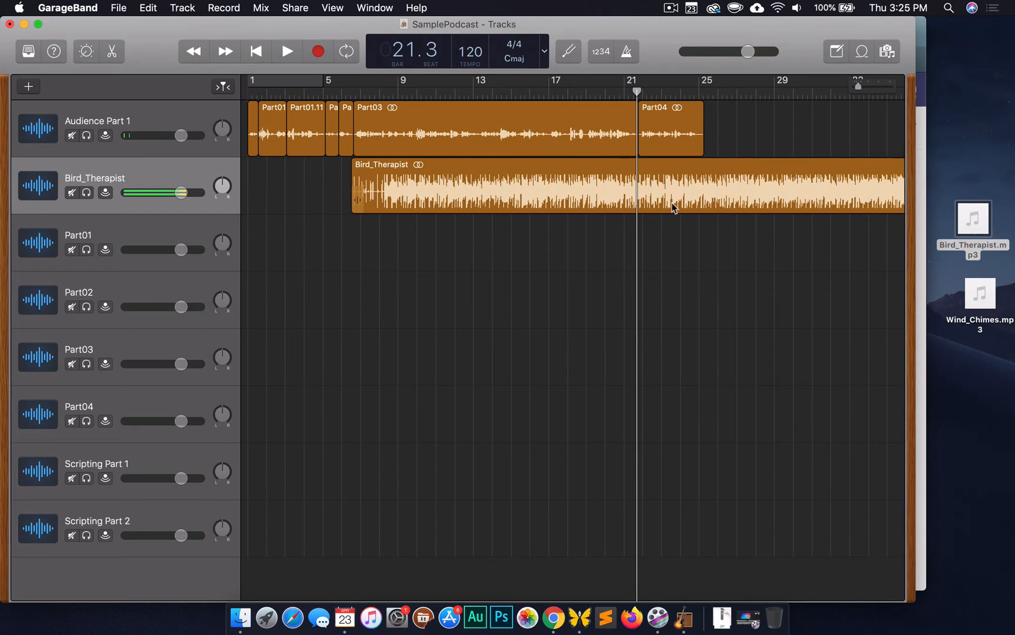
pyautogui.click(671, 203)
pyautogui.press('super+t')
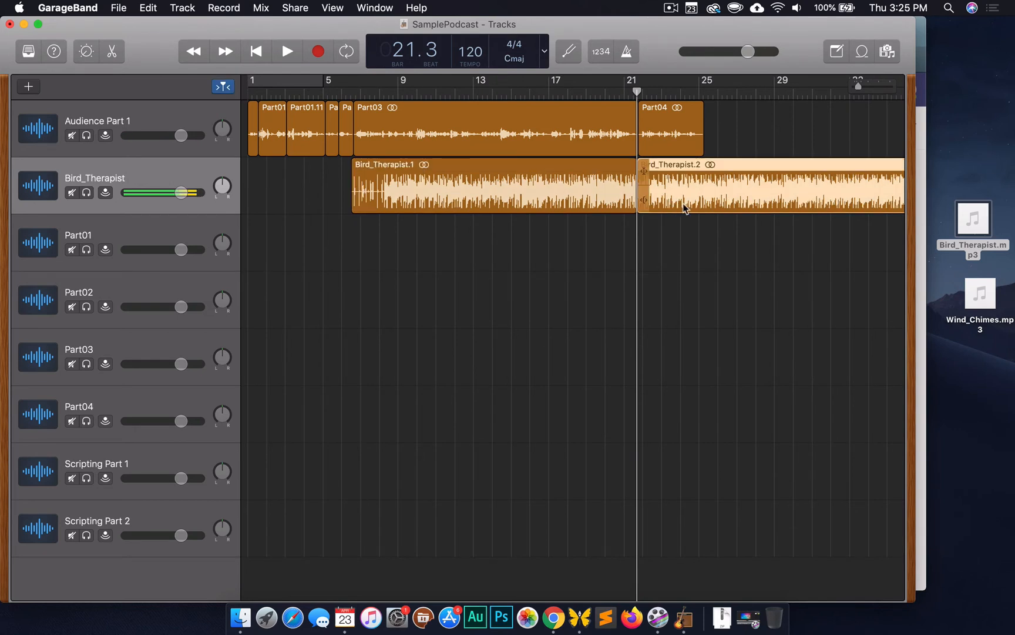
pyautogui.press('Delete')
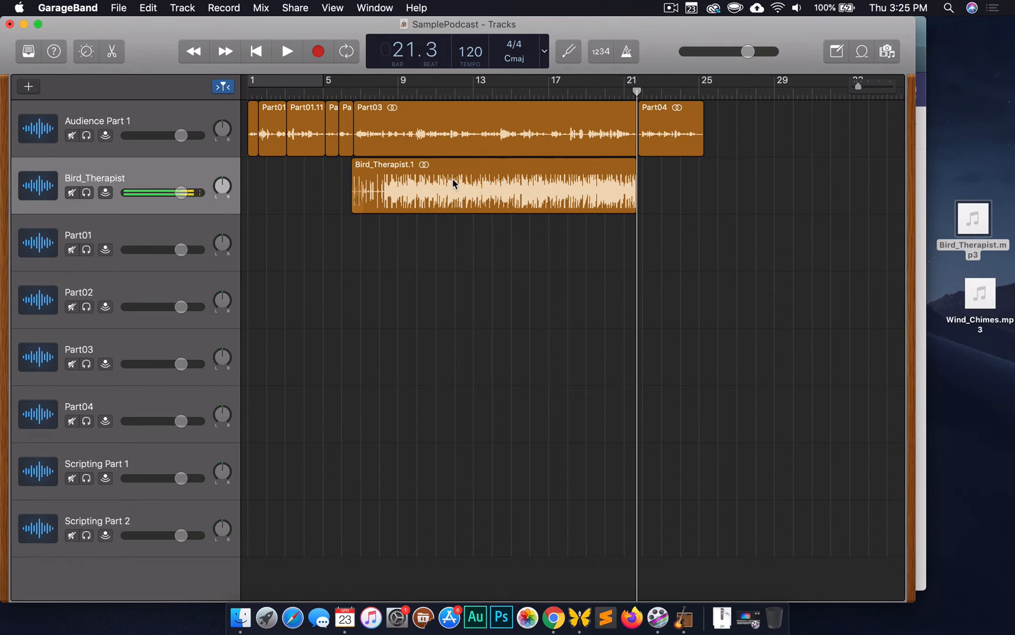
# Lower the Bird_Therapist track's volume, play the mix from around bar 7 to judge it, and reduce the volume to -21.0 dB
pyautogui.click(472, 181)
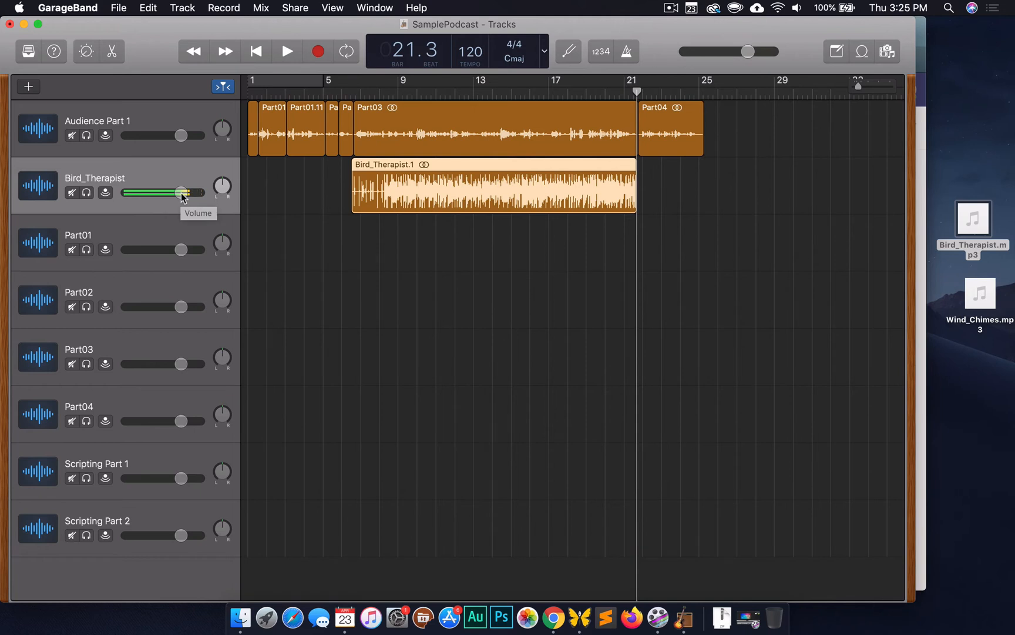
pyautogui.moveTo(181, 194); pyautogui.dragTo(144, 193)
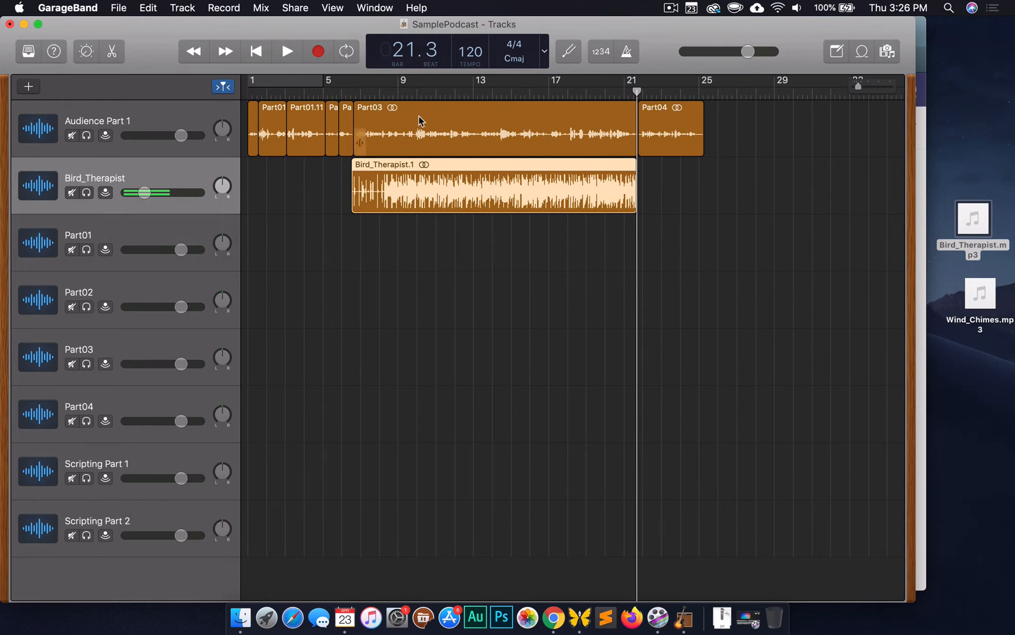
pyautogui.click(360, 96)
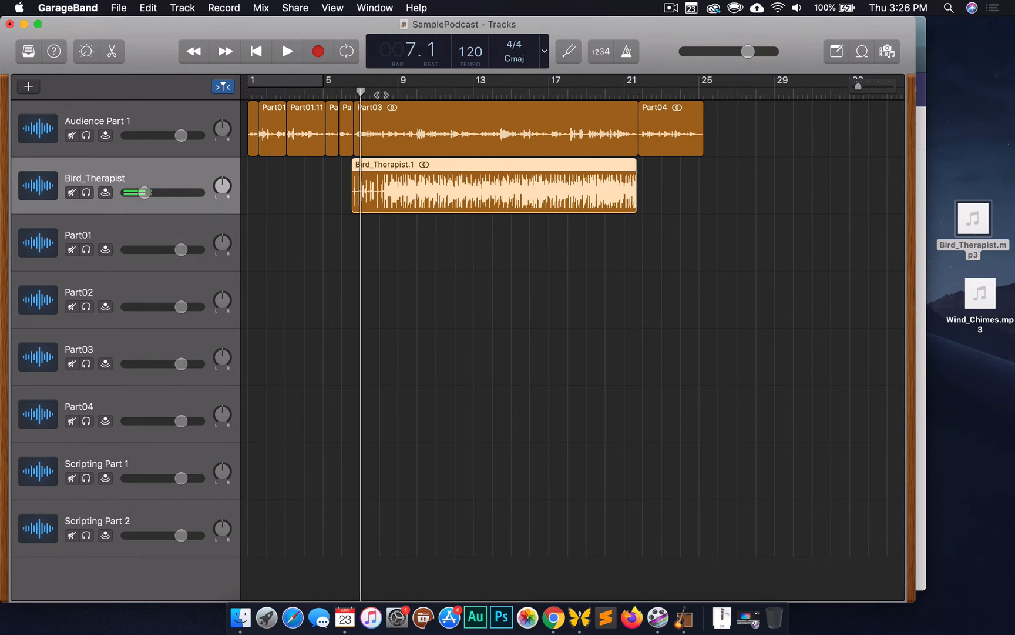
pyautogui.click(380, 95)
pyautogui.press('space')
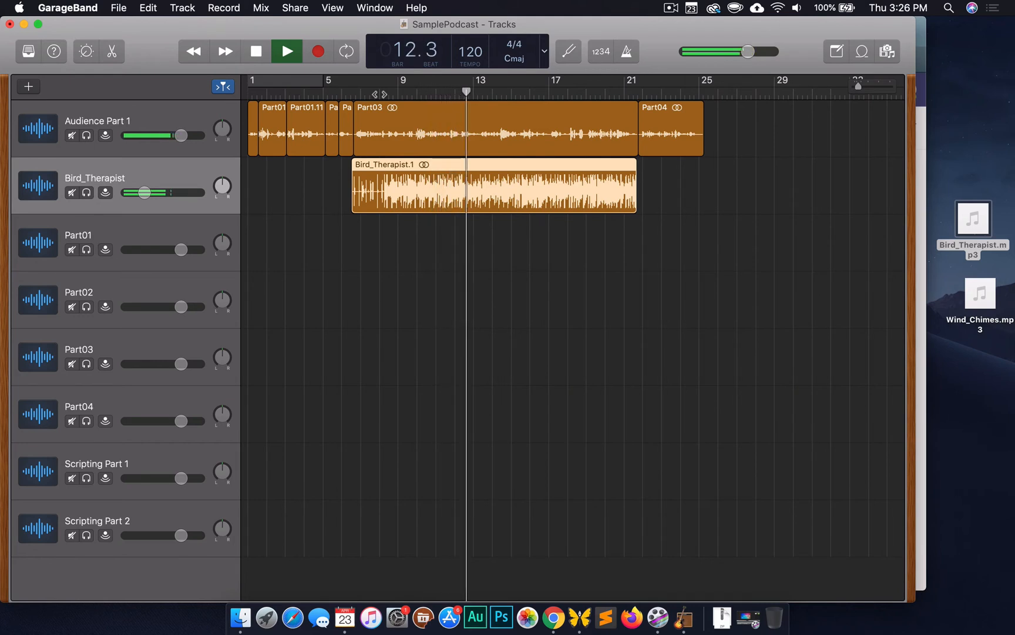
pyautogui.press('space')
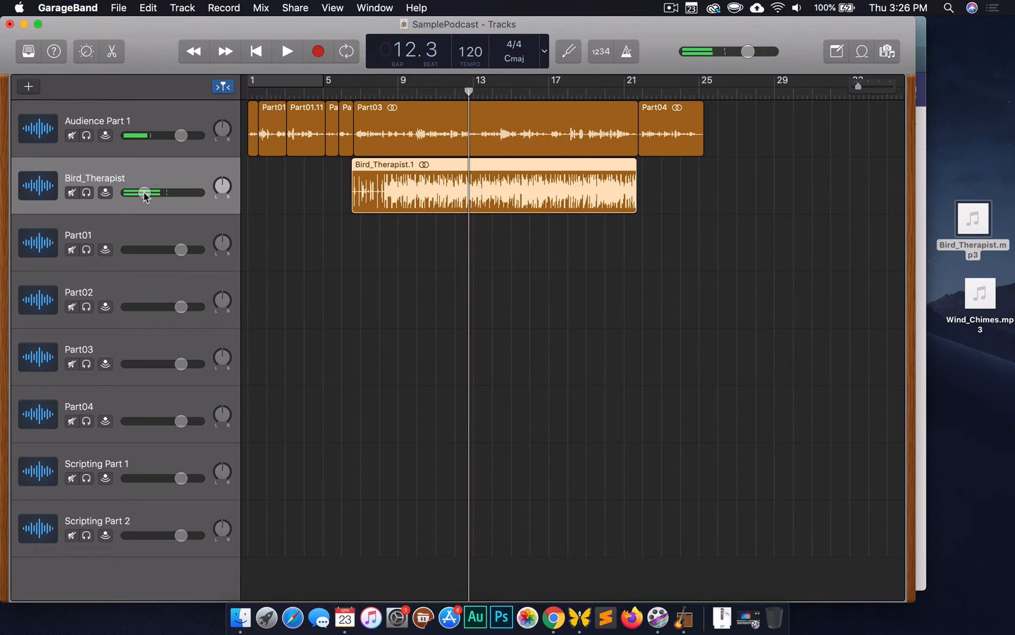
pyautogui.moveTo(144, 192); pyautogui.dragTo(139, 193)
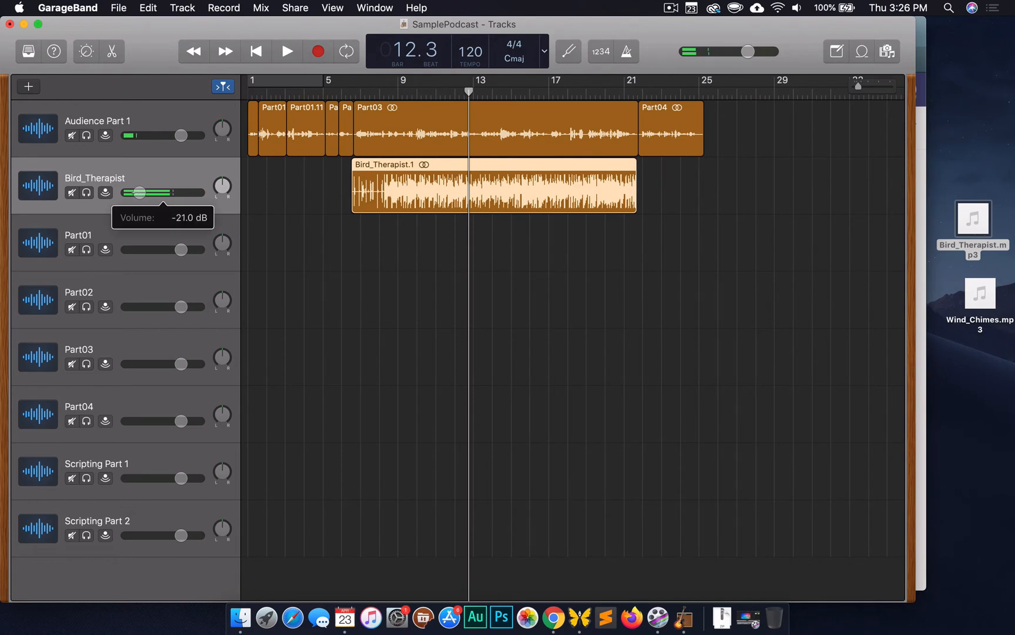
# Move the Part04 region onto the Bird_Therapist track at the same time position and play it from its start
pyautogui.click(282, 187)
pyautogui.moveTo(249, 188); pyautogui.dragTo(829, 200)
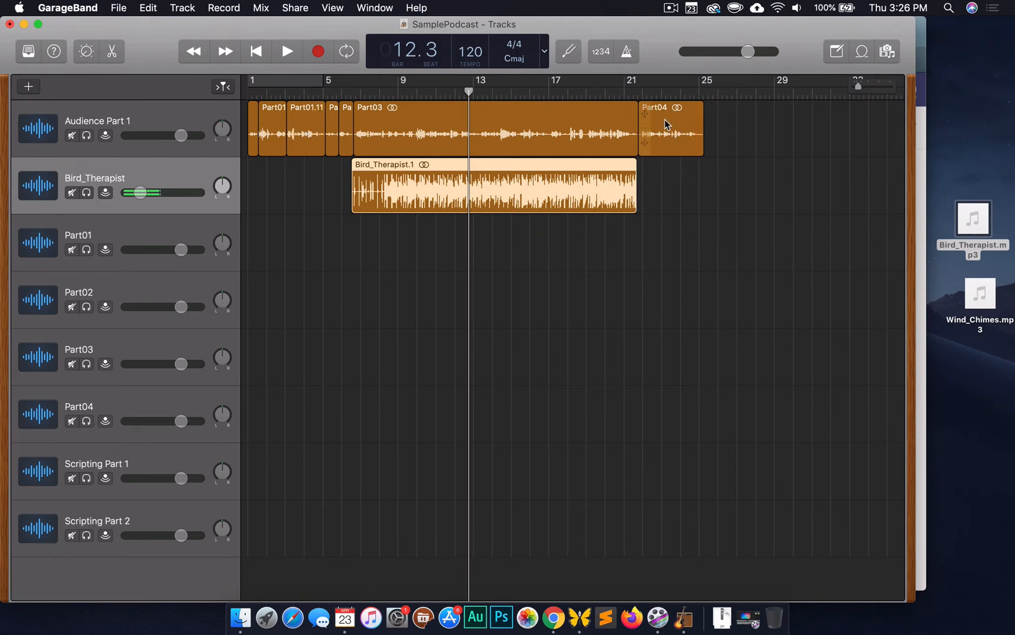
pyautogui.moveTo(665, 123); pyautogui.dragTo(664, 164)
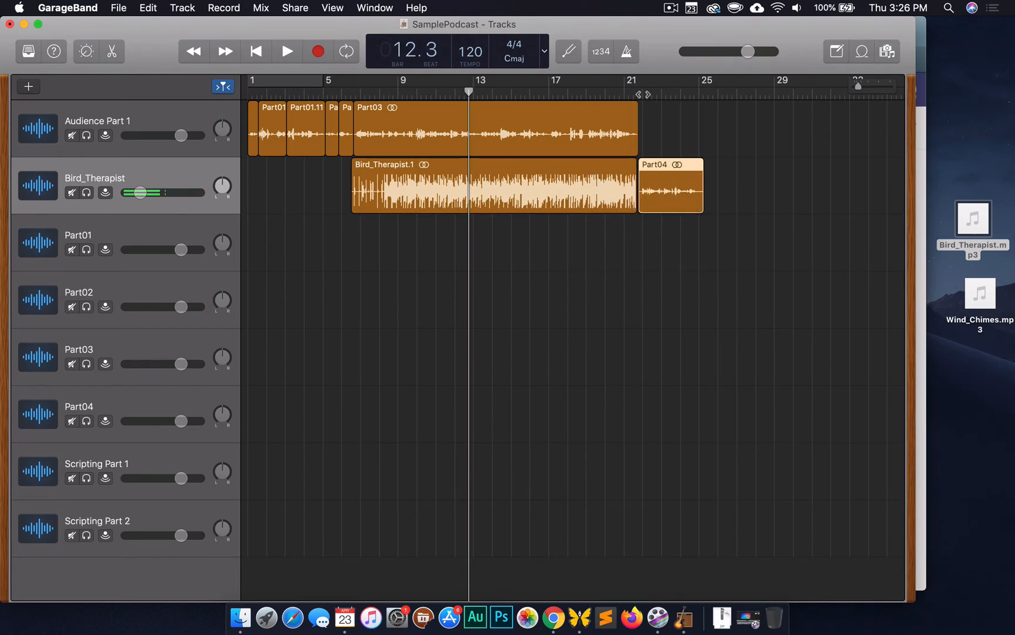
pyautogui.click(644, 94)
pyautogui.press('space')
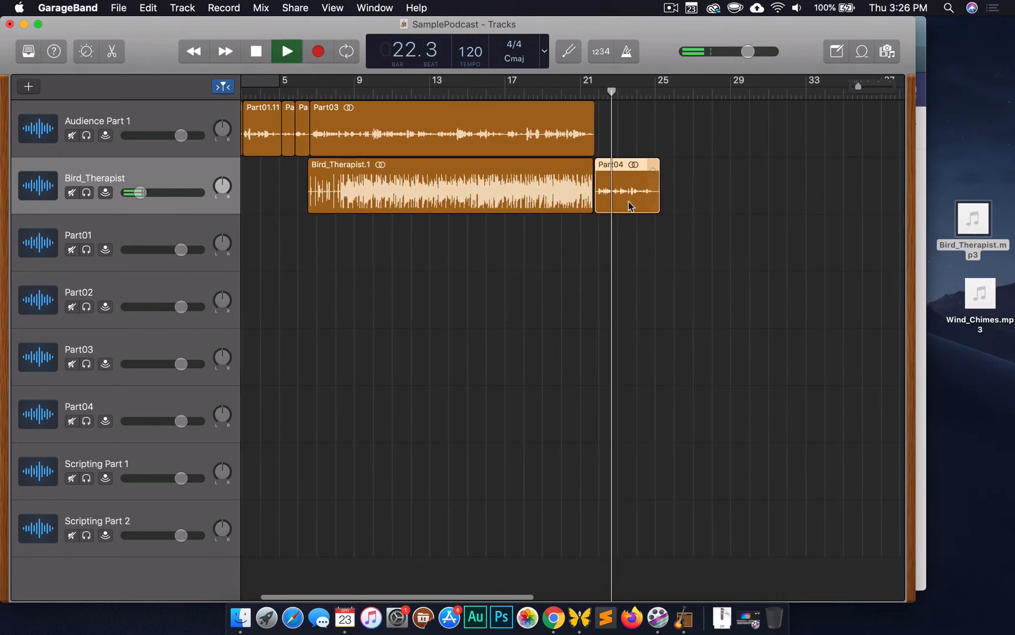
pyautogui.press('space')
# Return Part04 to the Audience Part 1 track, play it for comparison, and align it directly after Part03
pyautogui.moveTo(623, 197); pyautogui.dragTo(631, 148)
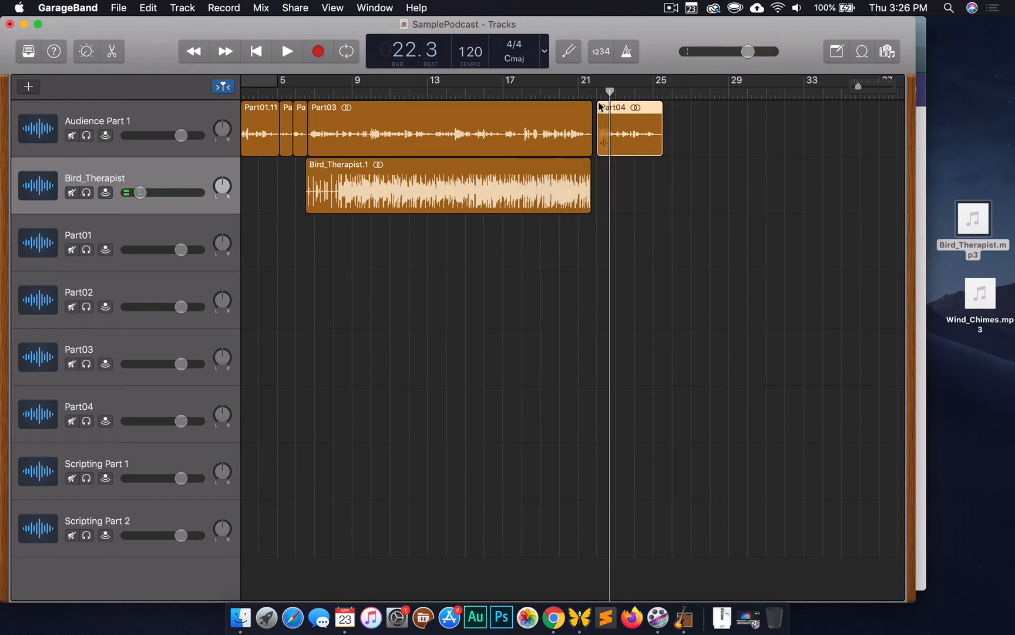
pyautogui.press('space')
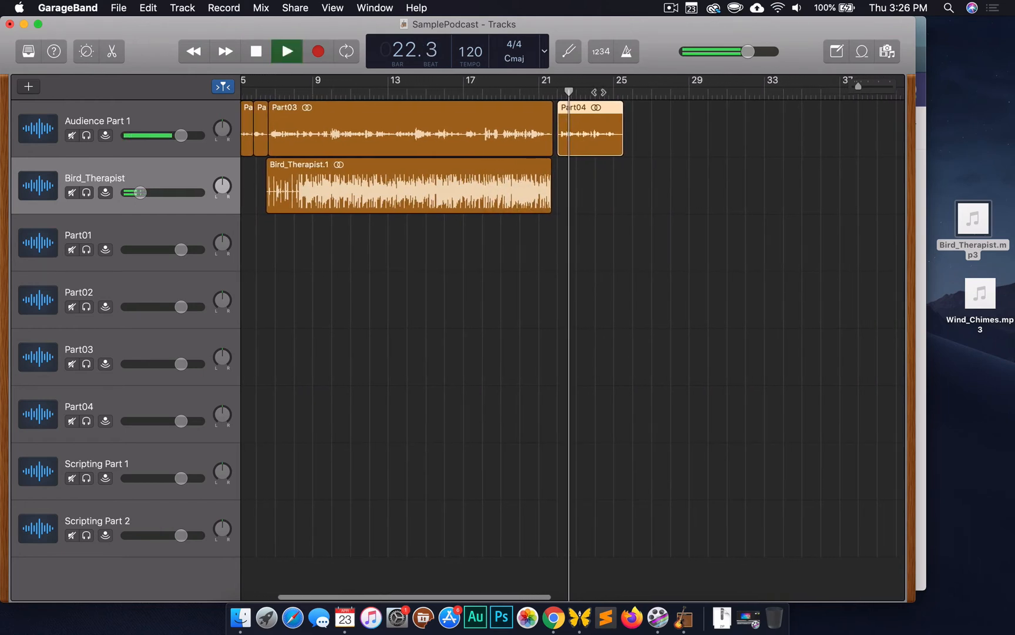
pyautogui.press('space')
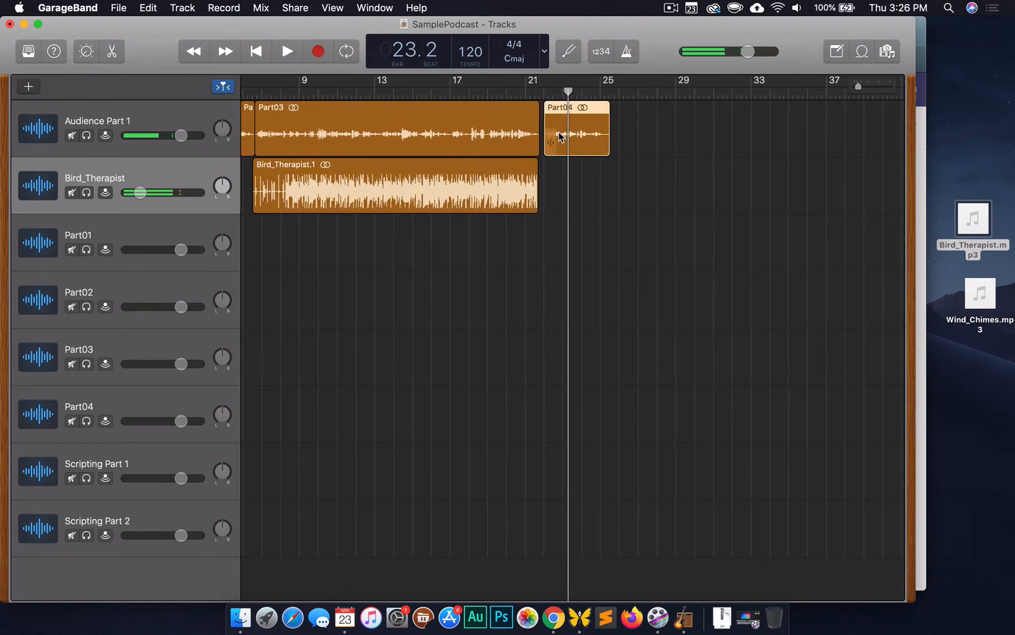
pyautogui.moveTo(559, 137); pyautogui.dragTo(555, 139)
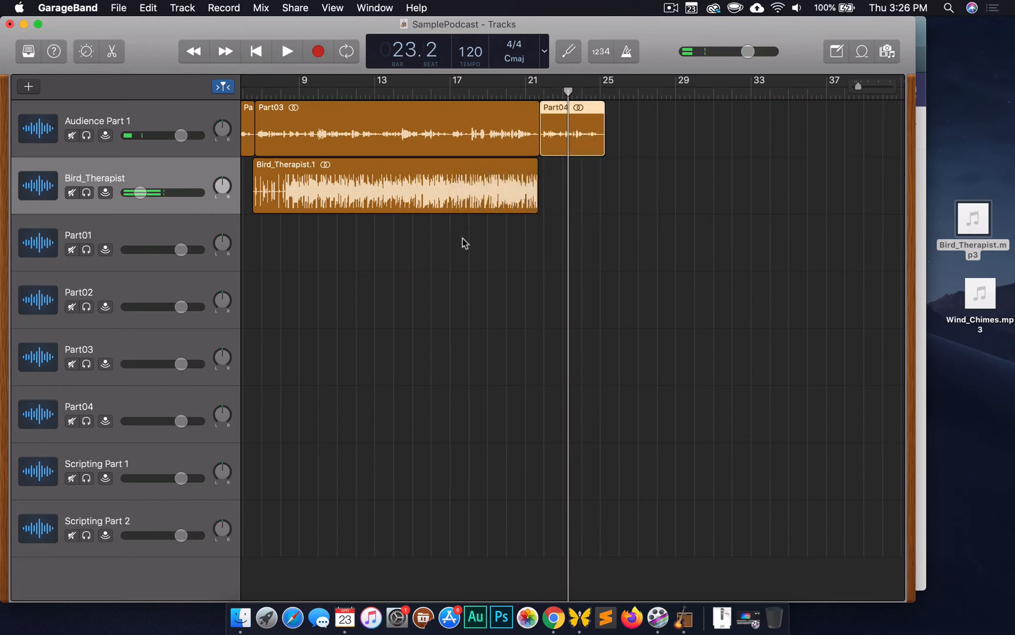
# Raise the Bird_Therapist track's volume slightly and select its music region
pyautogui.hscroll(-5, 464, 243)
pyautogui.moveTo(140, 193); pyautogui.dragTo(143, 192)
pyautogui.click(498, 185)
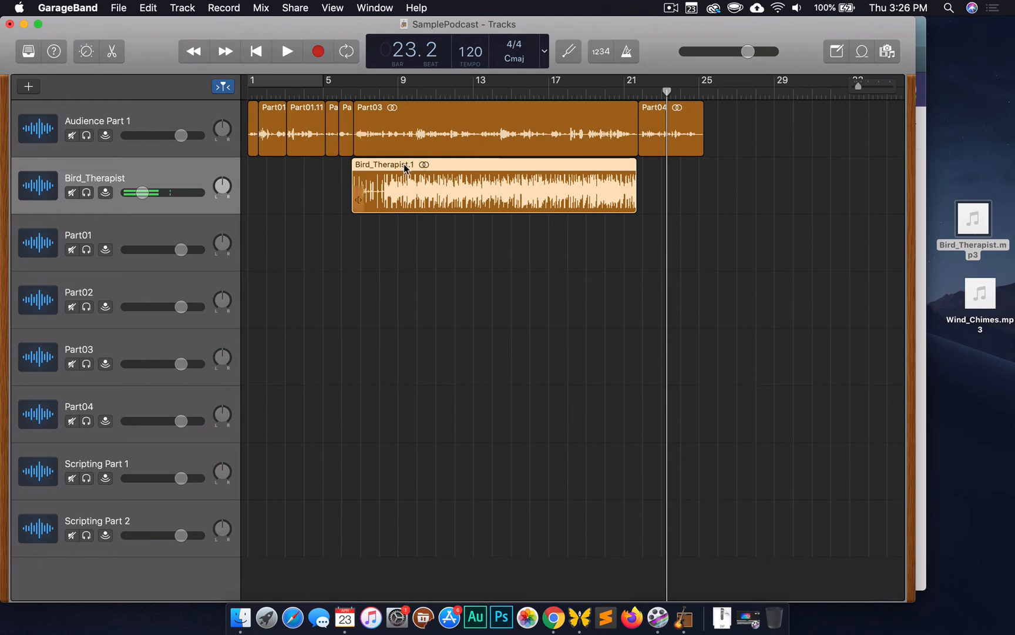
pyautogui.moveTo(382, 171)
pyautogui.mouseDown()
pyautogui.moveTo(365, 166)
pyautogui.moveTo(442, 175)
pyautogui.moveTo(383, 169)
pyautogui.mouseUp()
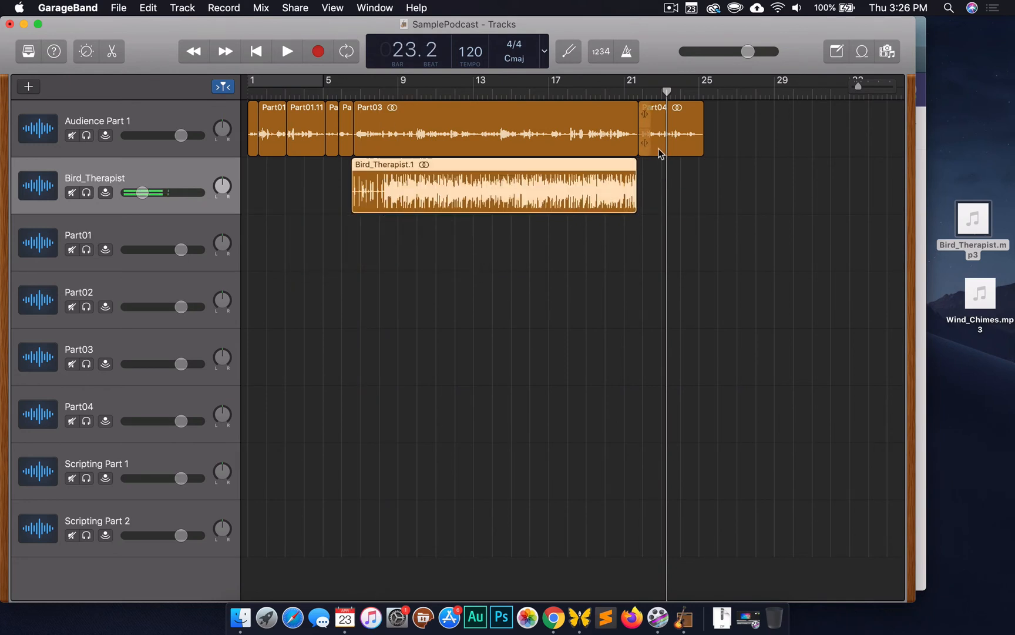
# Move Part04 to about bar 26 and extend the Bird_Therapist region up to its start
pyautogui.moveTo(661, 153); pyautogui.dragTo(749, 154)
pyautogui.click(630, 186)
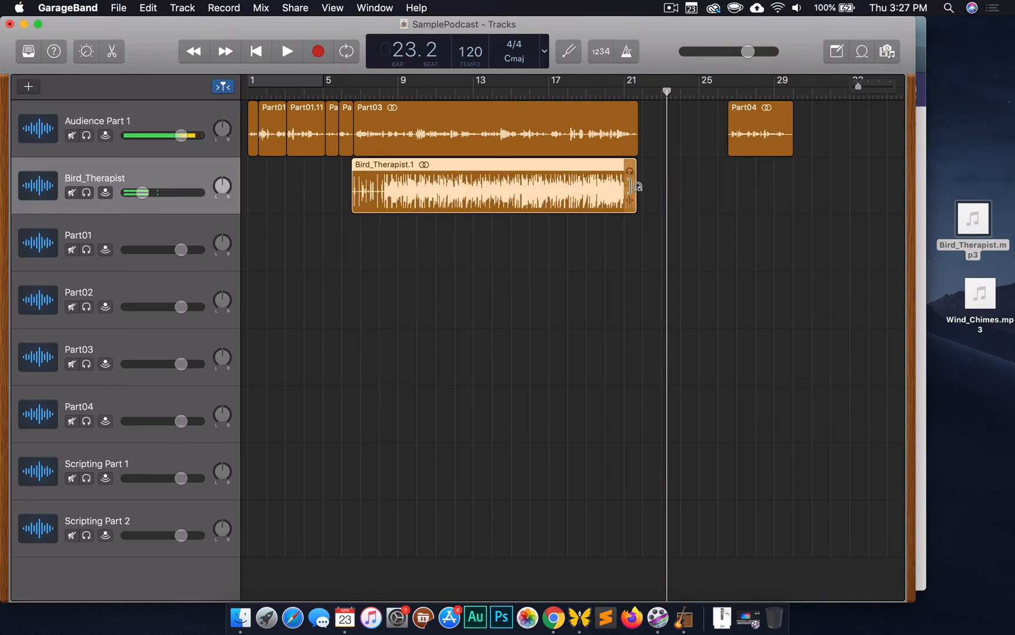
pyautogui.moveTo(633, 189); pyautogui.dragTo(728, 191)
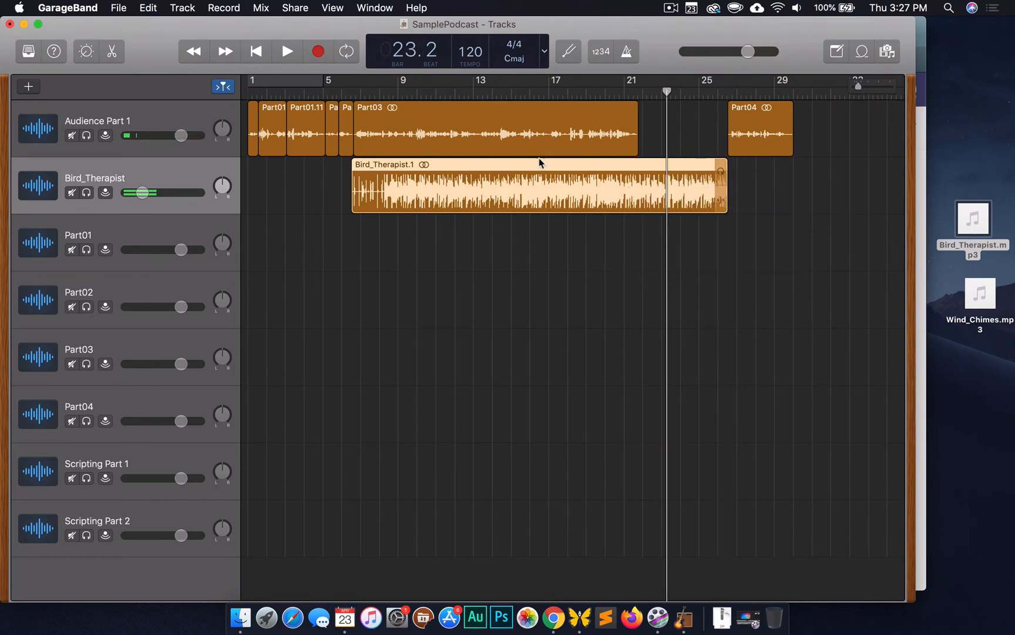
# Set the Bird_Therapist track's volume to -0.9 dB and show the tracks' volume automation
pyautogui.moveTo(142, 193); pyautogui.dragTo(154, 192)
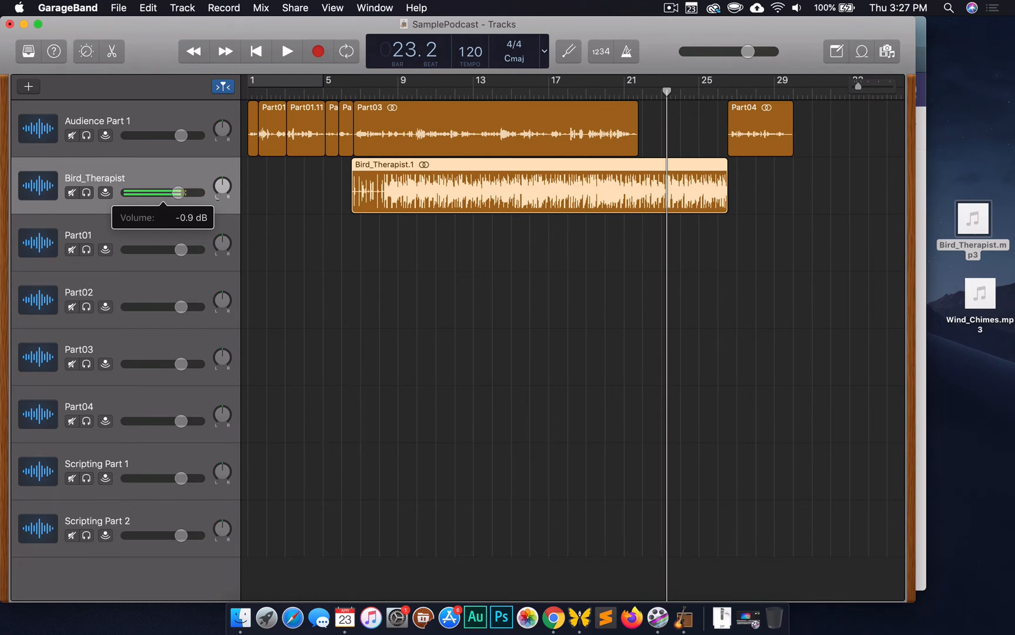
pyautogui.click(285, 221)
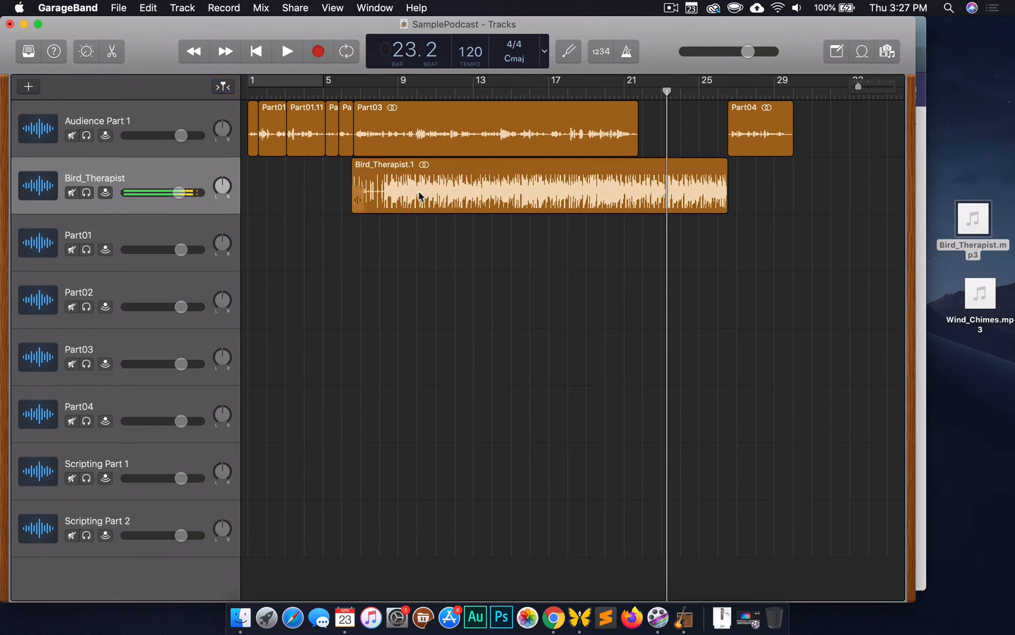
pyautogui.press('a')
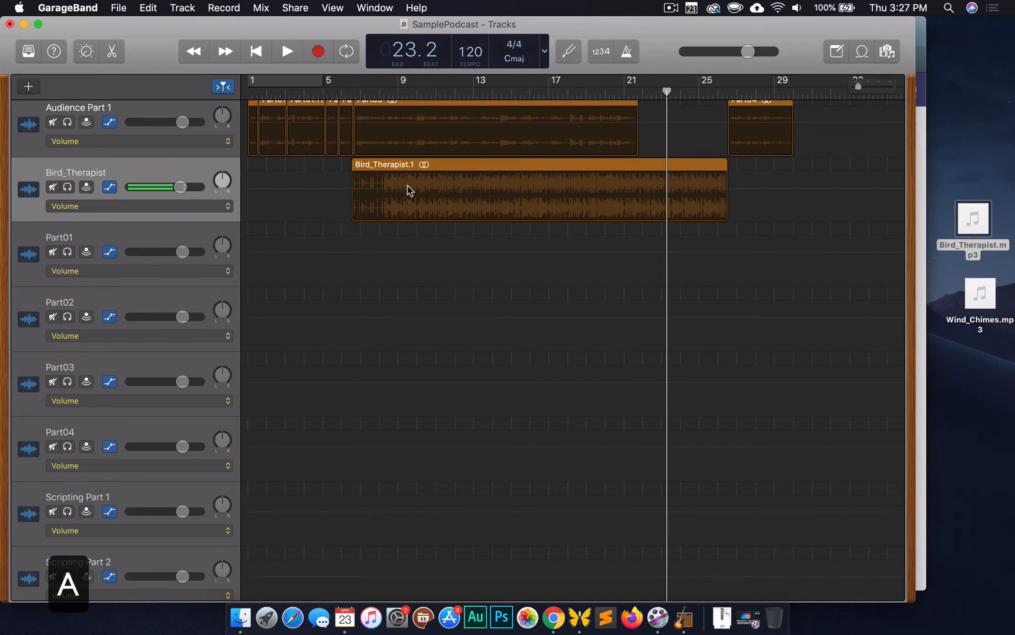
# Add a lowered volume point at about bar 6 on the Bird_Therapist track and lower the curve slightly further while playing from bar 7
pyautogui.click(386, 190)
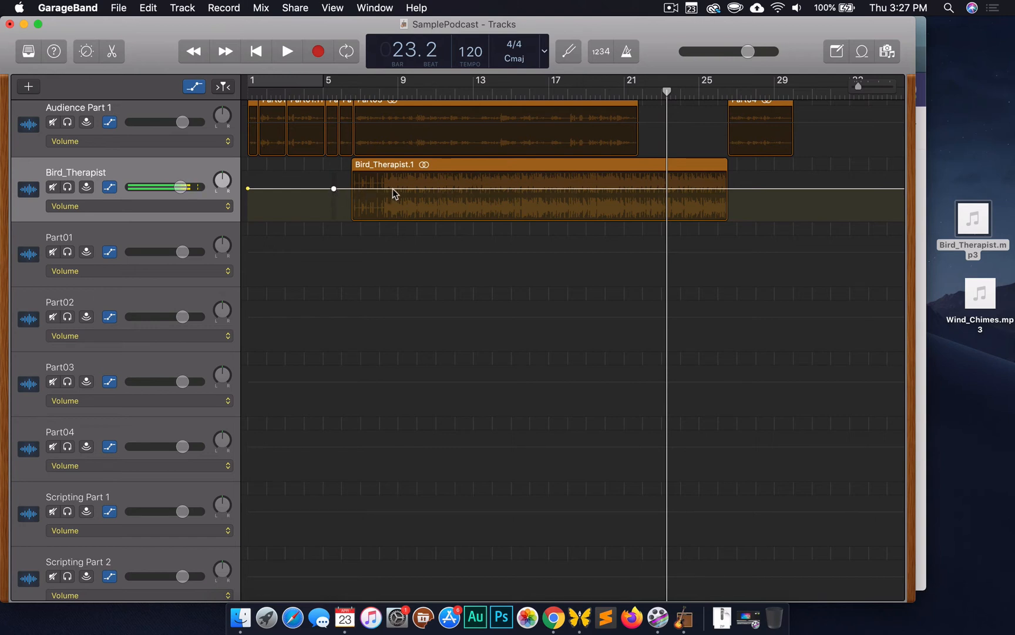
pyautogui.moveTo(334, 188); pyautogui.dragTo(392, 215)
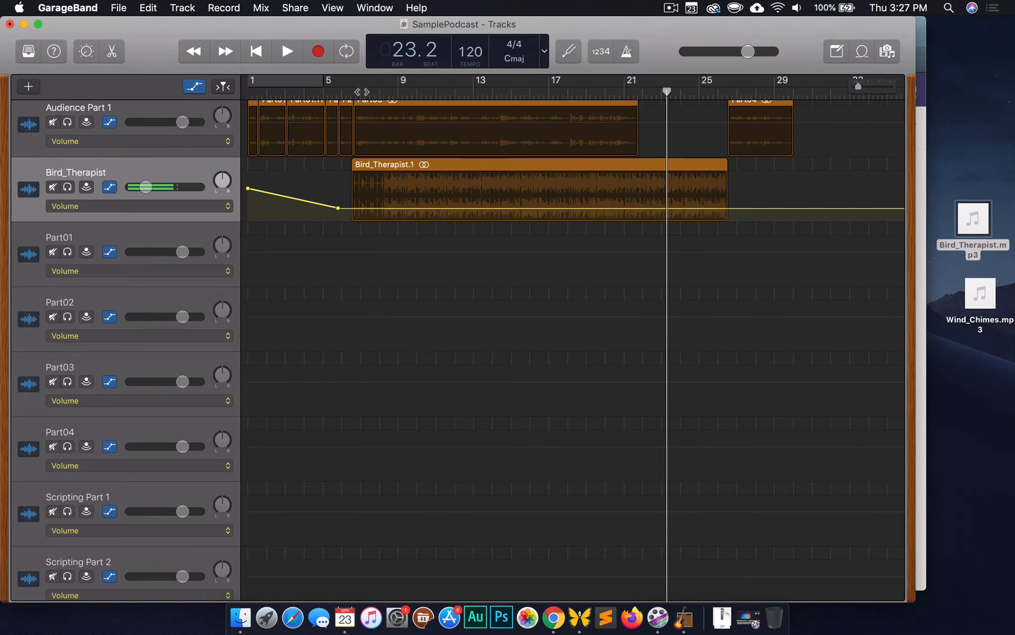
pyautogui.click(361, 92)
pyautogui.press('space')
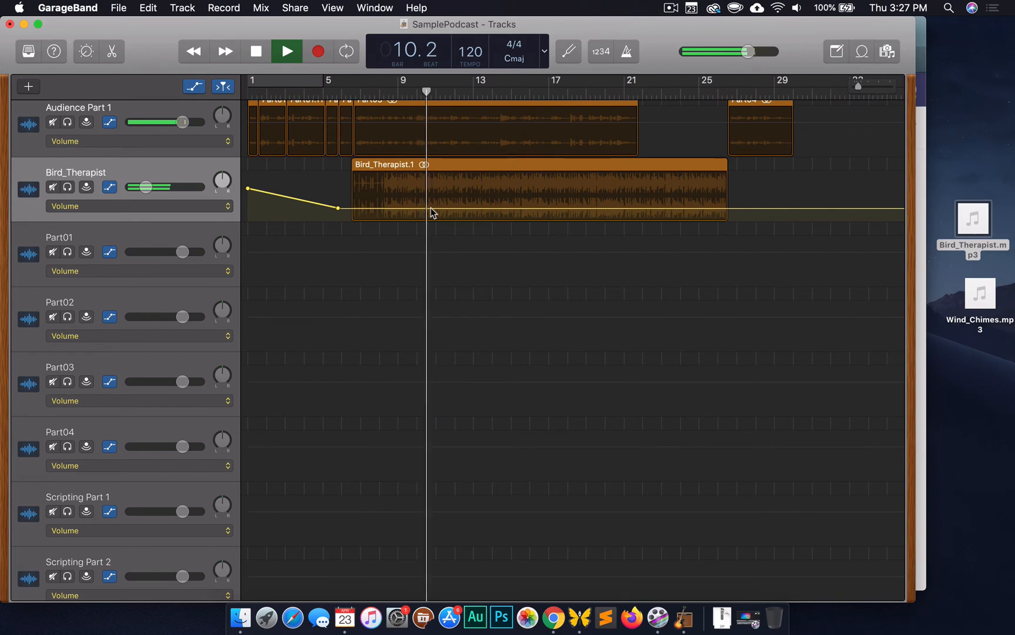
pyautogui.moveTo(430, 208); pyautogui.dragTo(431, 211)
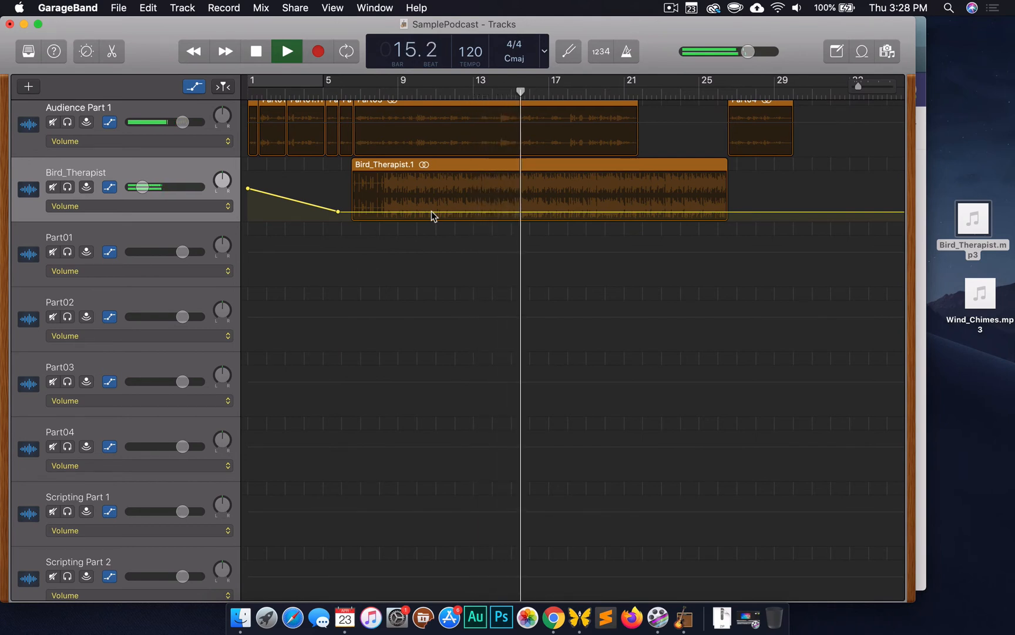
pyautogui.press('space')
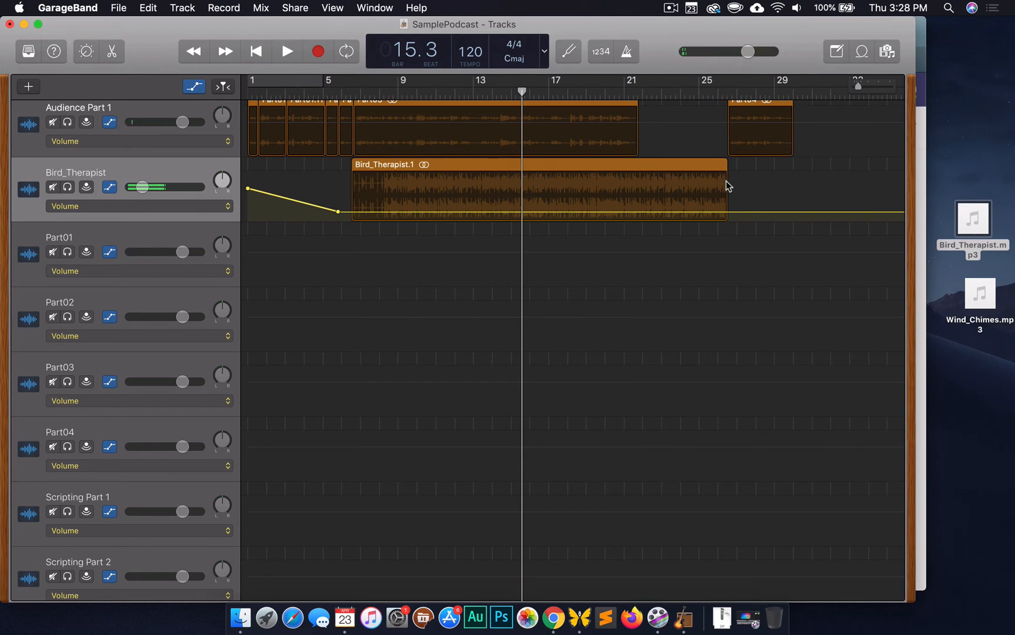
# Shorten Bird_Therapist.1 to end at about bar 23 and ramp its volume from about bar 21.5 up to -0.6 dB at the region's end
pyautogui.moveTo(726, 168); pyautogui.dragTo(670, 167)
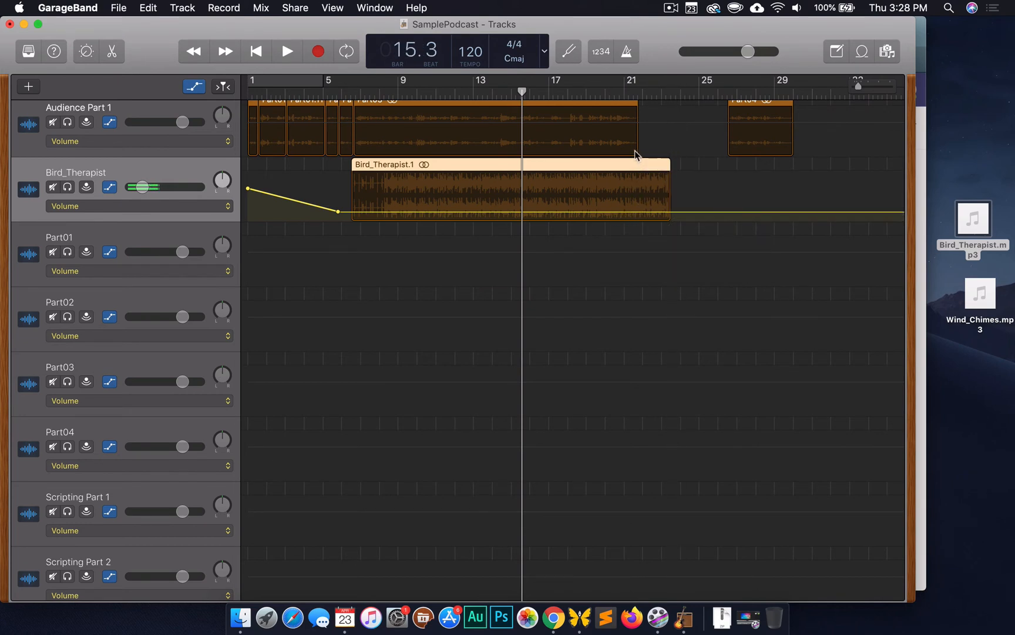
pyautogui.click(637, 211)
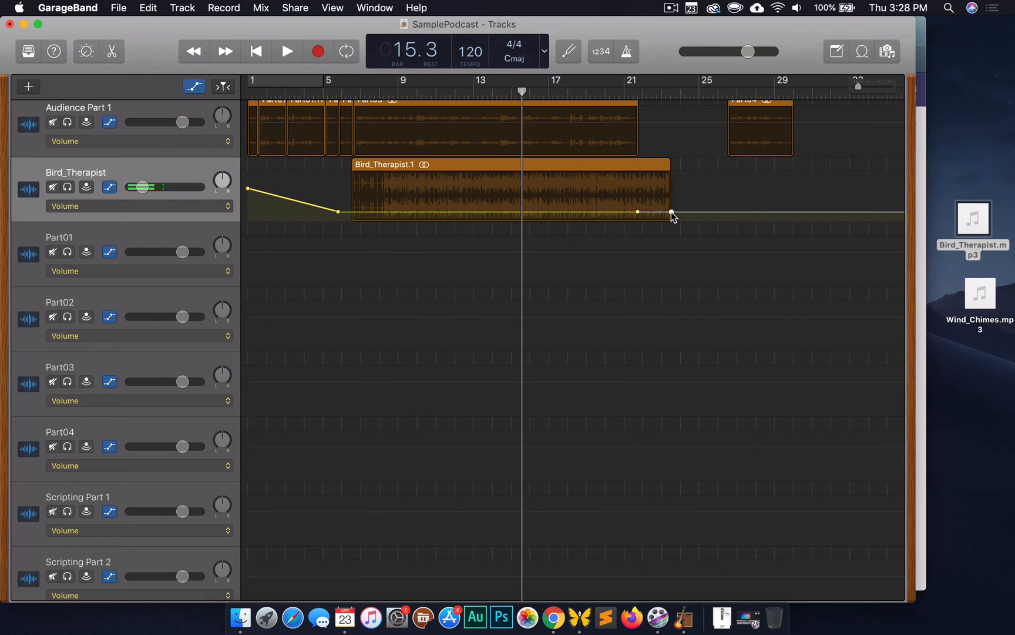
pyautogui.moveTo(671, 211); pyautogui.dragTo(671, 188)
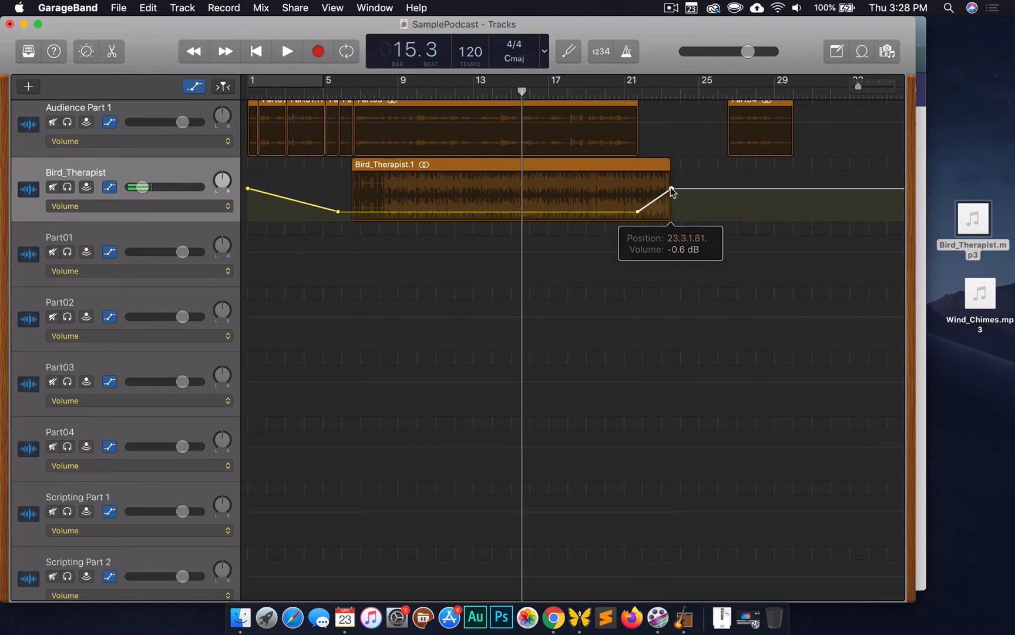
pyautogui.click(605, 92)
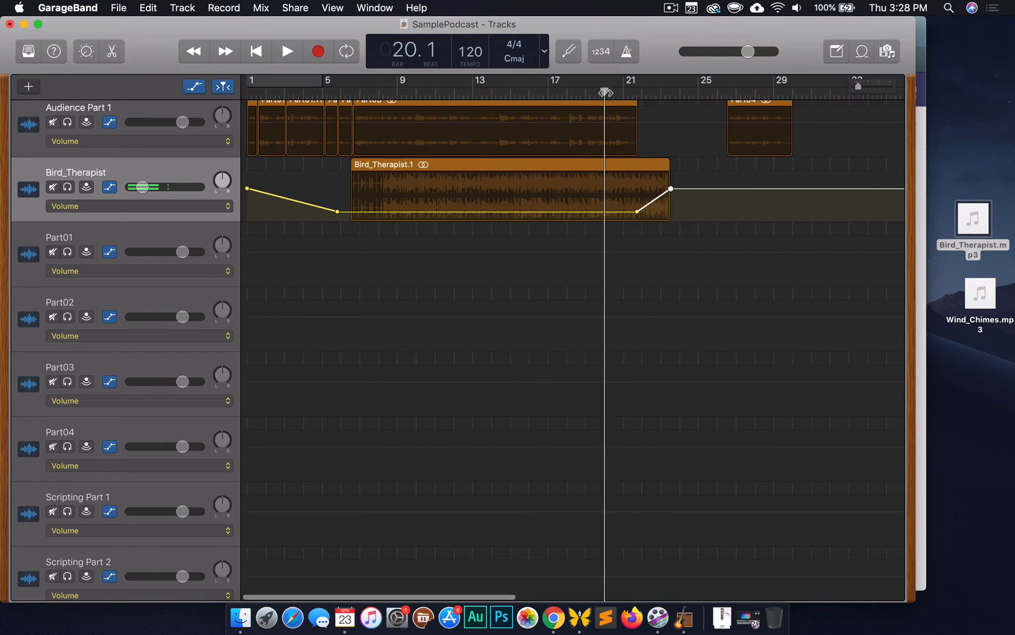
pyautogui.press('space')
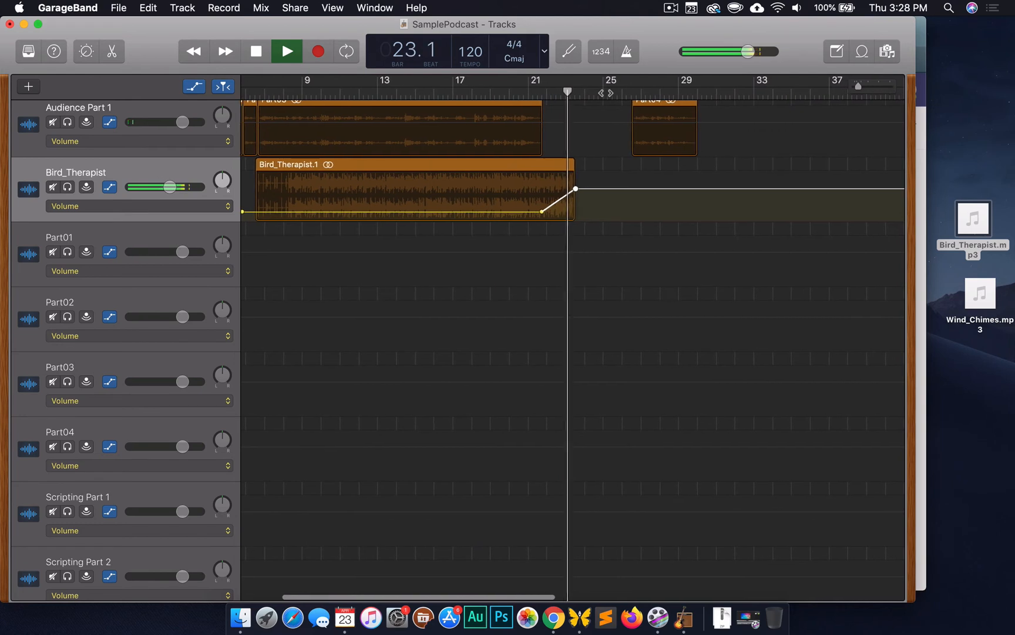
pyautogui.press('space')
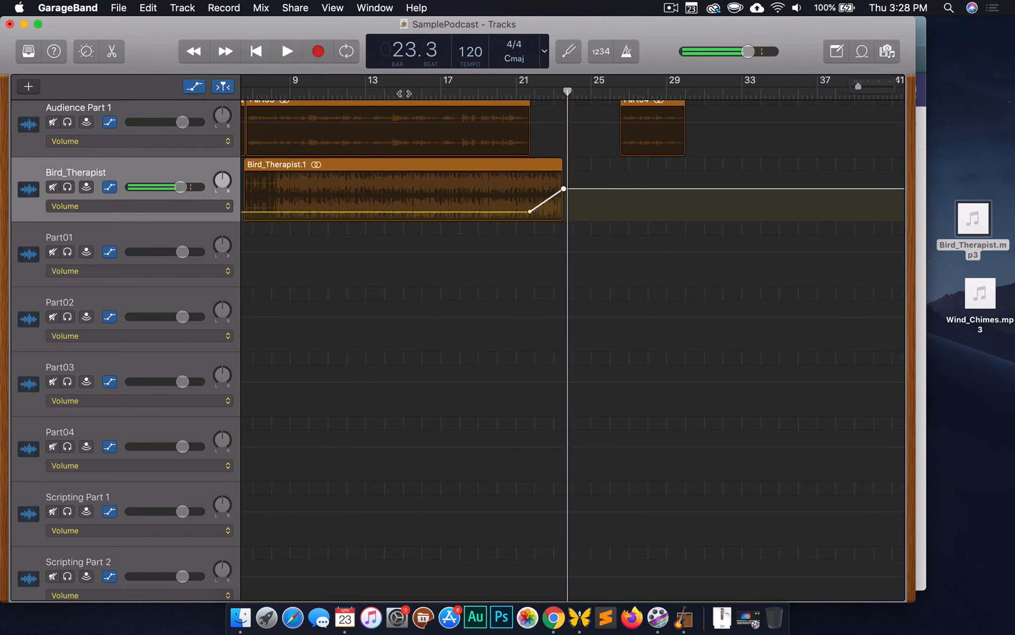
# Delete the lowered volume points on the Bird_Therapist track to flatten its curve, and hide the automation
pyautogui.hscroll(-5, 484, 243)
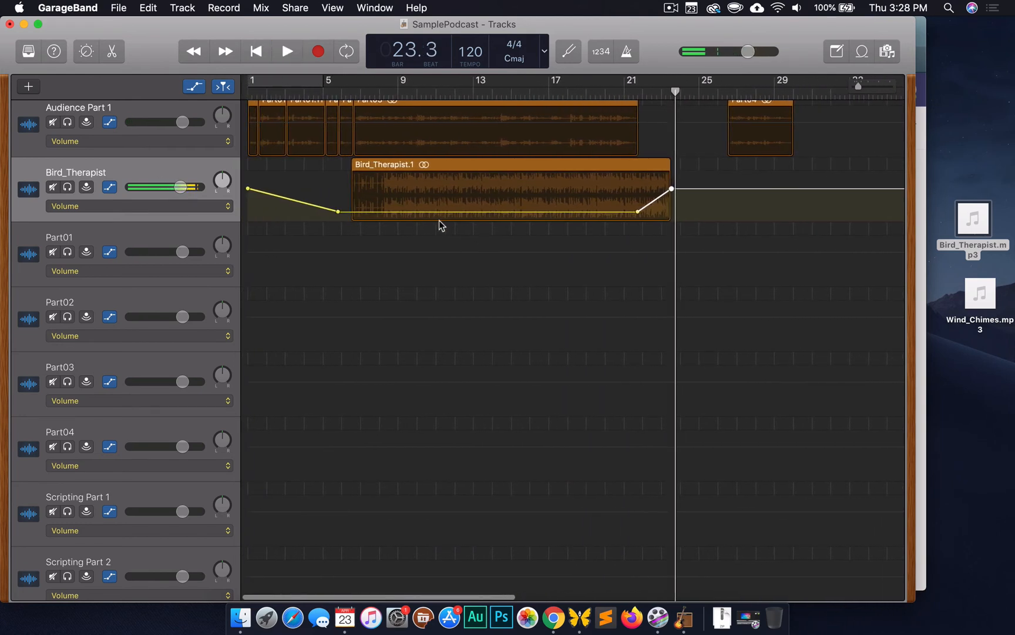
pyautogui.click(493, 211)
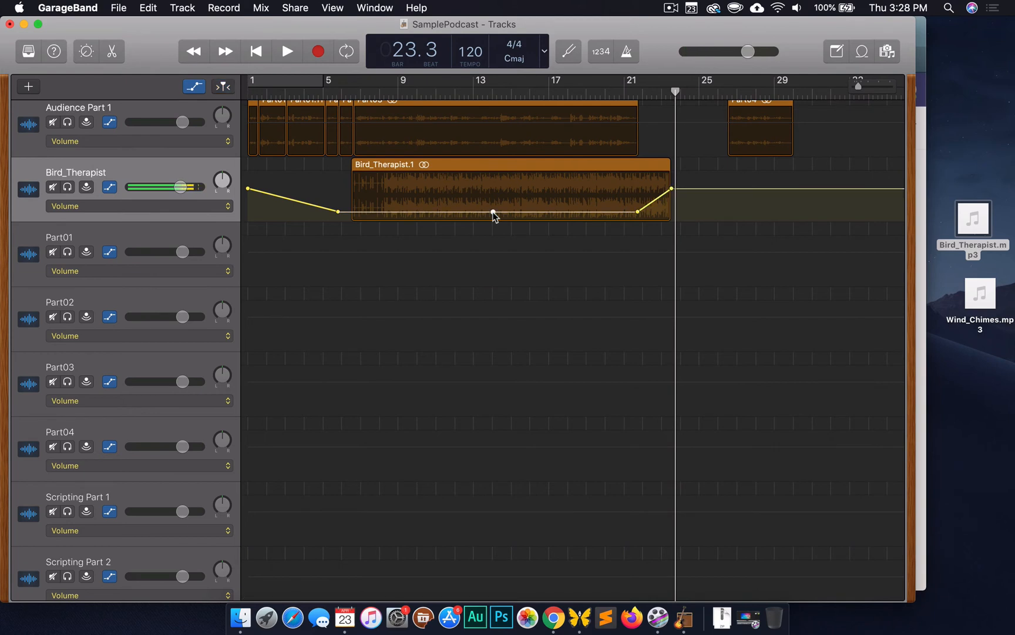
pyautogui.click(639, 213)
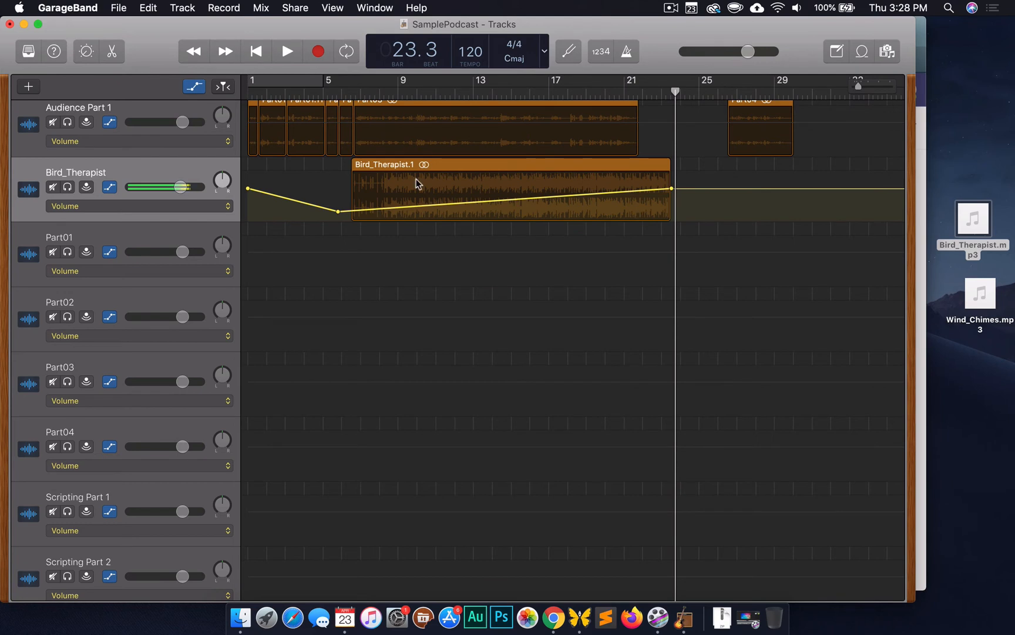
pyautogui.click(339, 212)
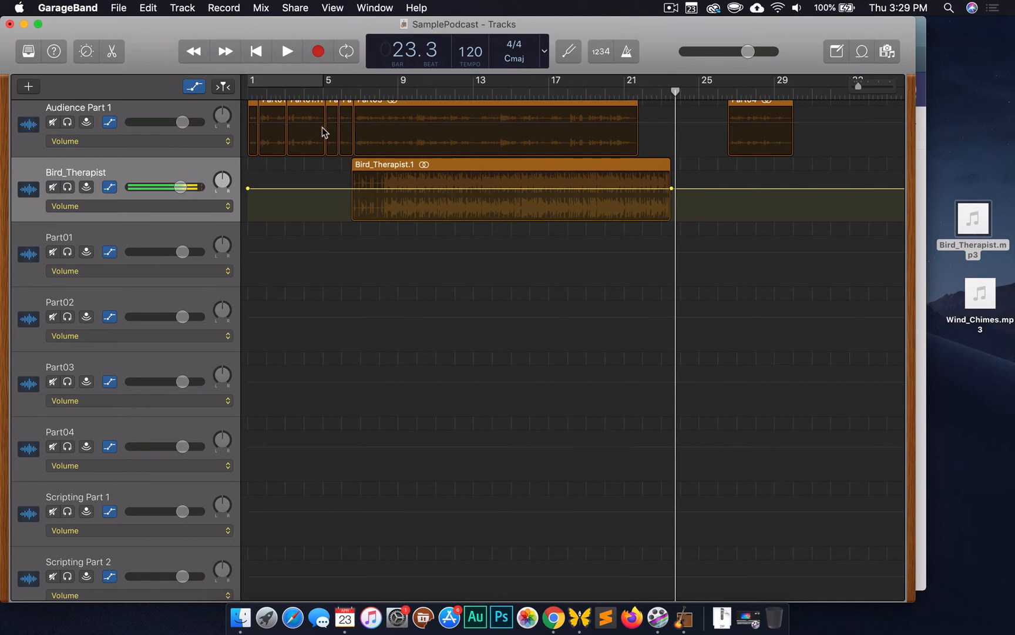
pyautogui.click(194, 86)
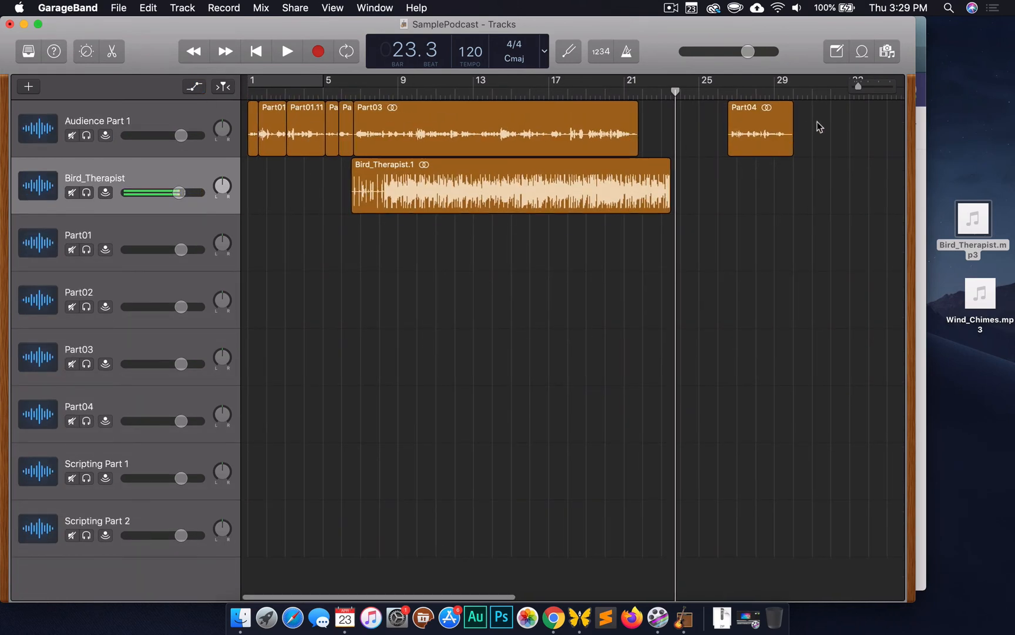
# Move Part04 against the end of Part03 and shift all Audience Part 1 regions to start at about bar 6
pyautogui.moveTo(754, 123); pyautogui.dragTo(654, 123)
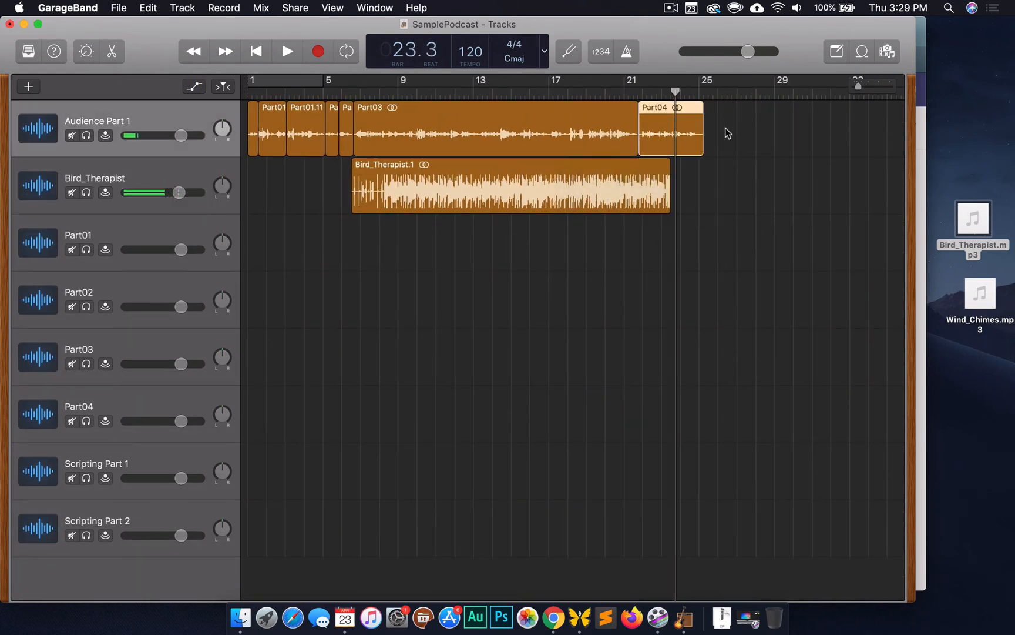
pyautogui.moveTo(725, 129); pyautogui.dragTo(376, 126)
# Move Bird_Therapist.1 to start at bar 1 and play the opening up to the first voice region
pyautogui.moveTo(474, 188); pyautogui.dragTo(363, 190)
pyautogui.click(248, 91)
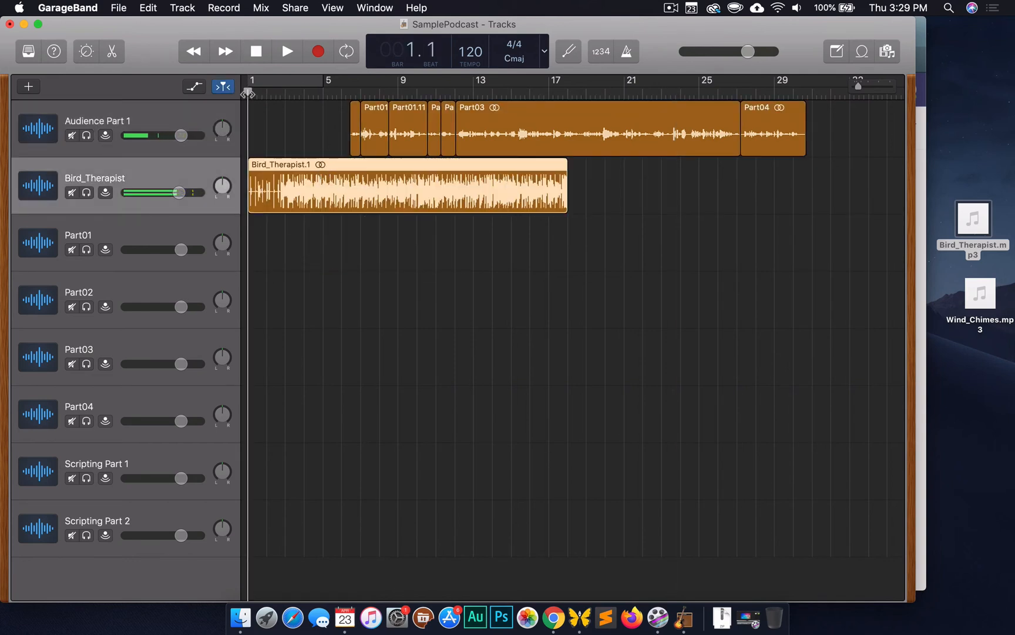
pyautogui.press('space')
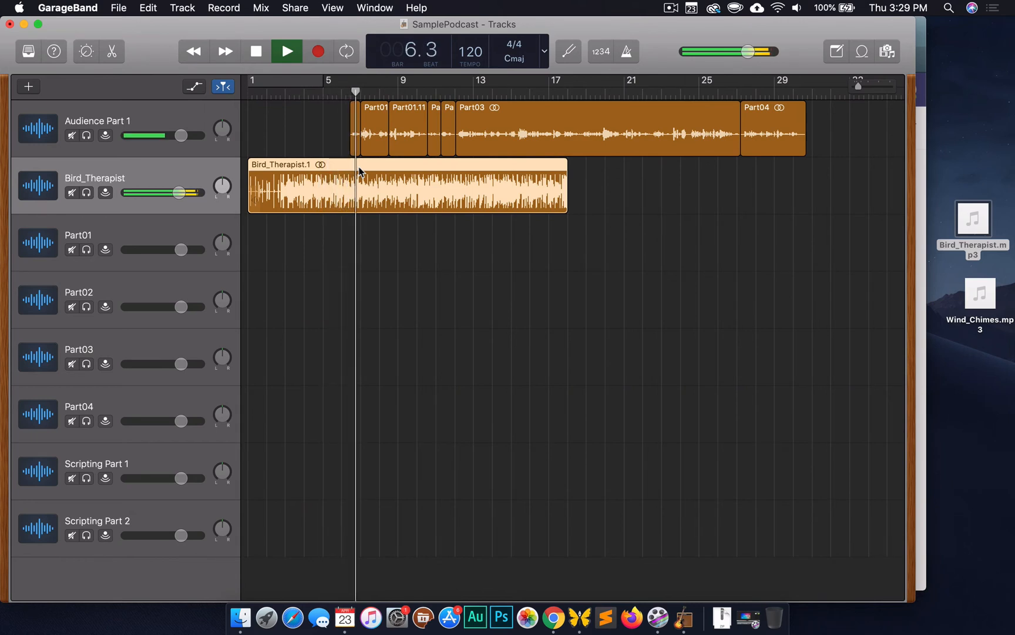
pyautogui.press('space')
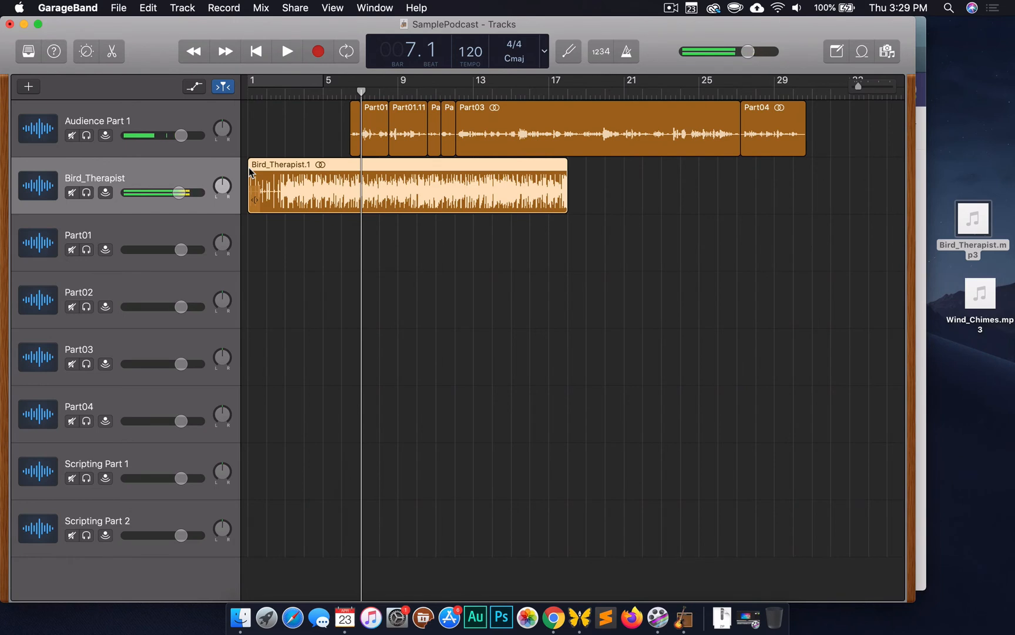
# Show automation, fade the Bird_Therapist volume down between about bars 5 and 7, and lower the curve's last point to the minimum
pyautogui.press('a')
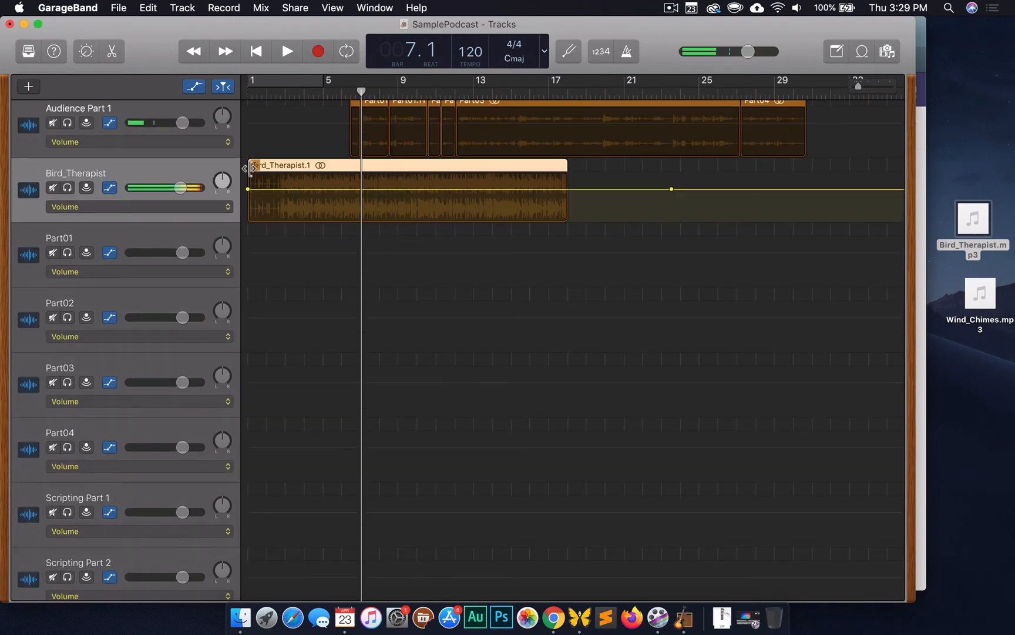
pyautogui.click(326, 189)
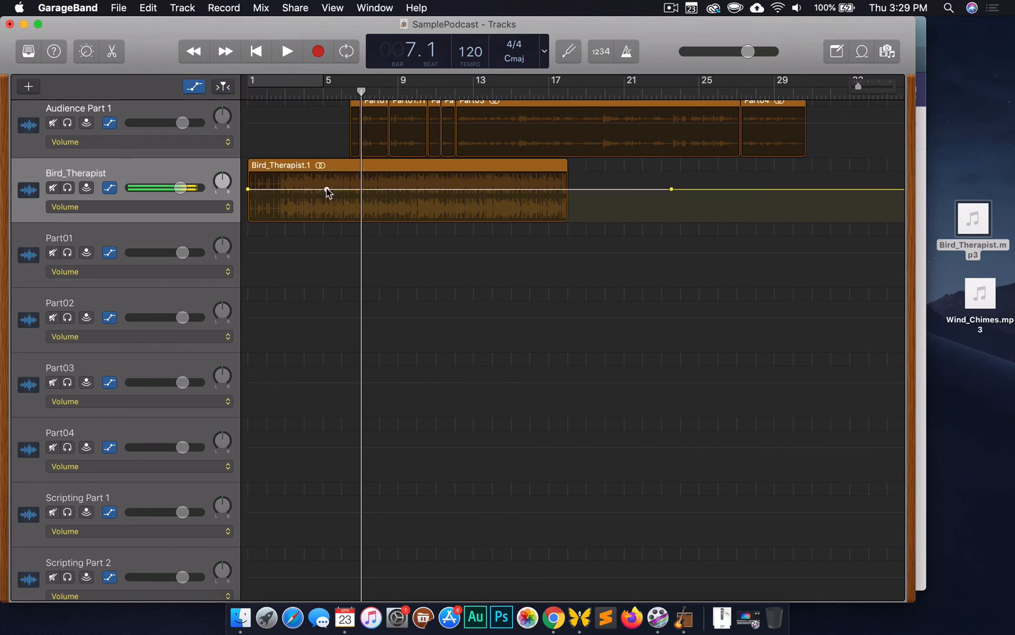
pyautogui.click(367, 190)
pyautogui.moveTo(367, 190); pyautogui.dragTo(367, 214)
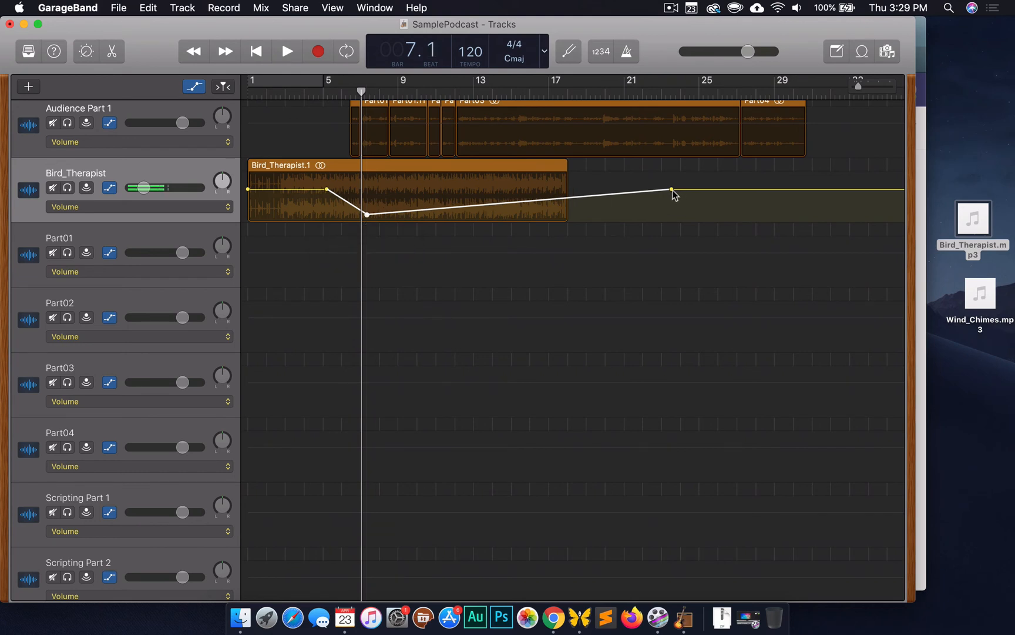
pyautogui.moveTo(672, 189); pyautogui.dragTo(671, 221)
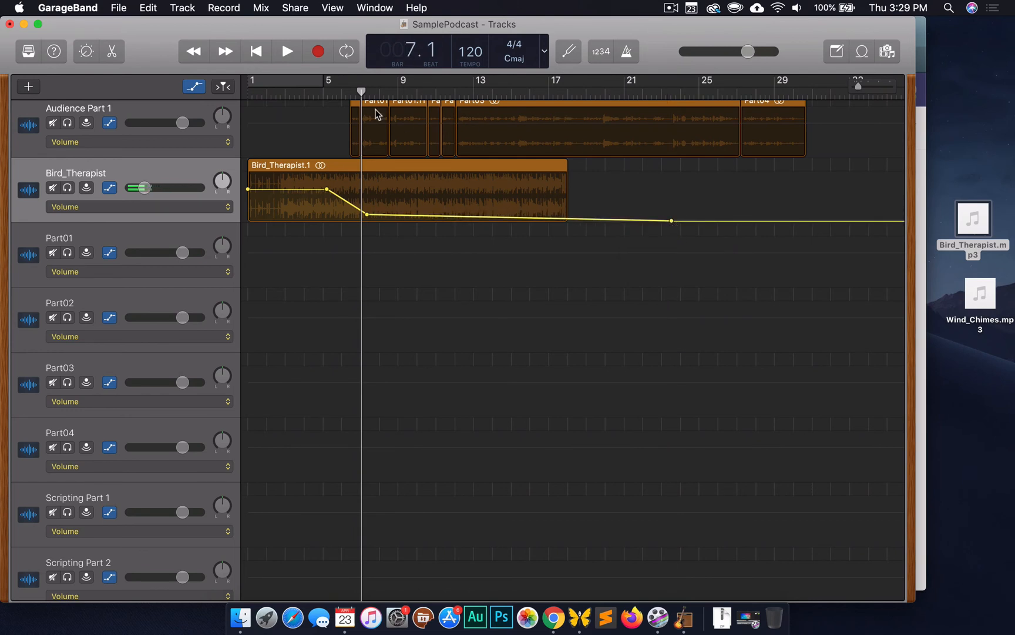
# Play the fade from about bar 5 and move the last Bird_Therapist volume point to about bar 10 at minimum level
pyautogui.click(338, 94)
pyautogui.press('space')
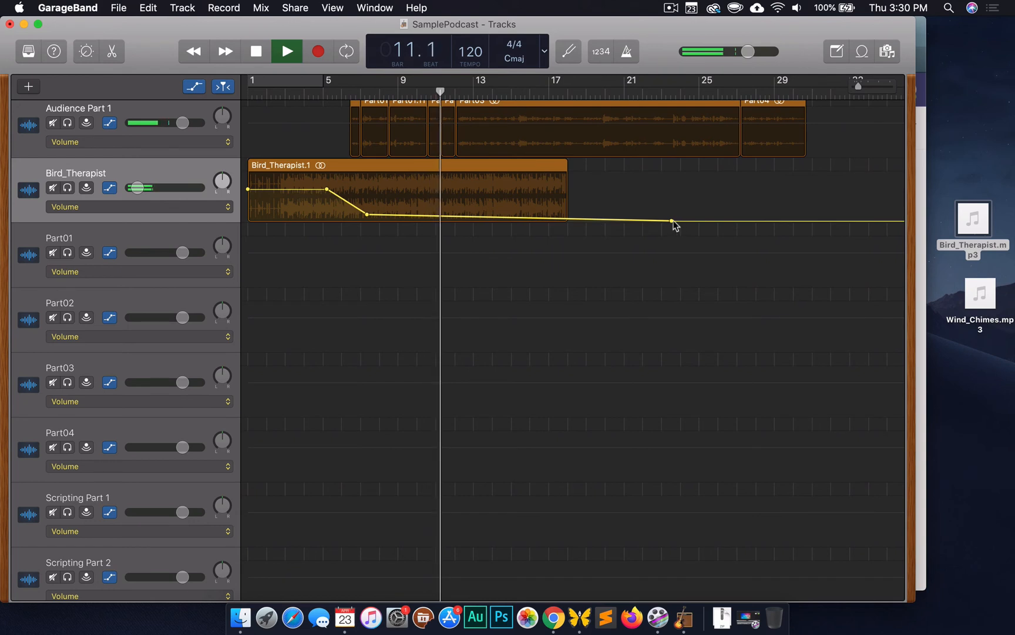
pyautogui.press('space')
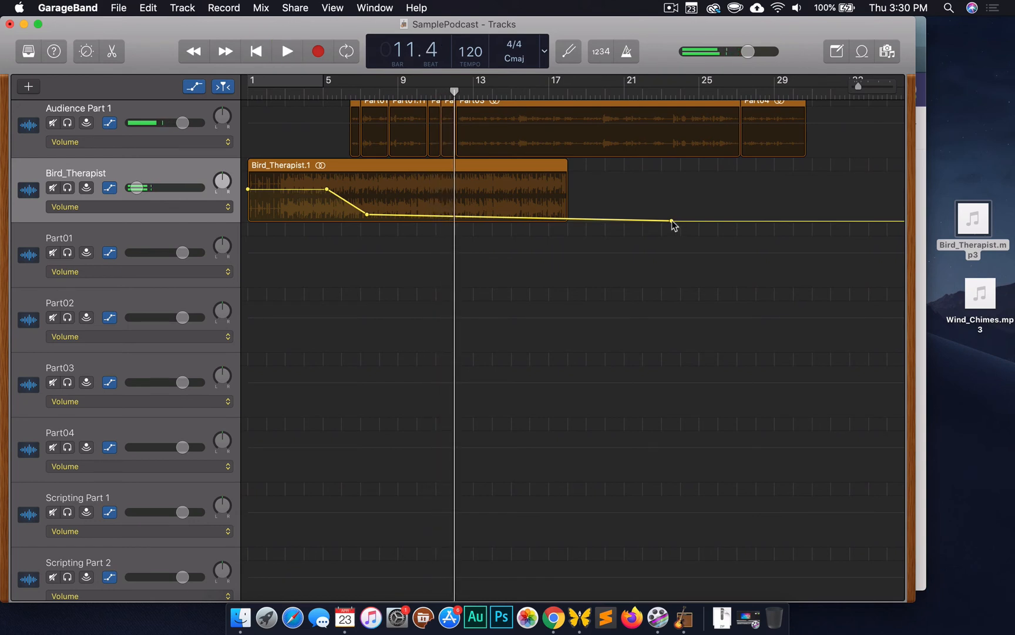
pyautogui.moveTo(672, 222); pyautogui.dragTo(427, 260)
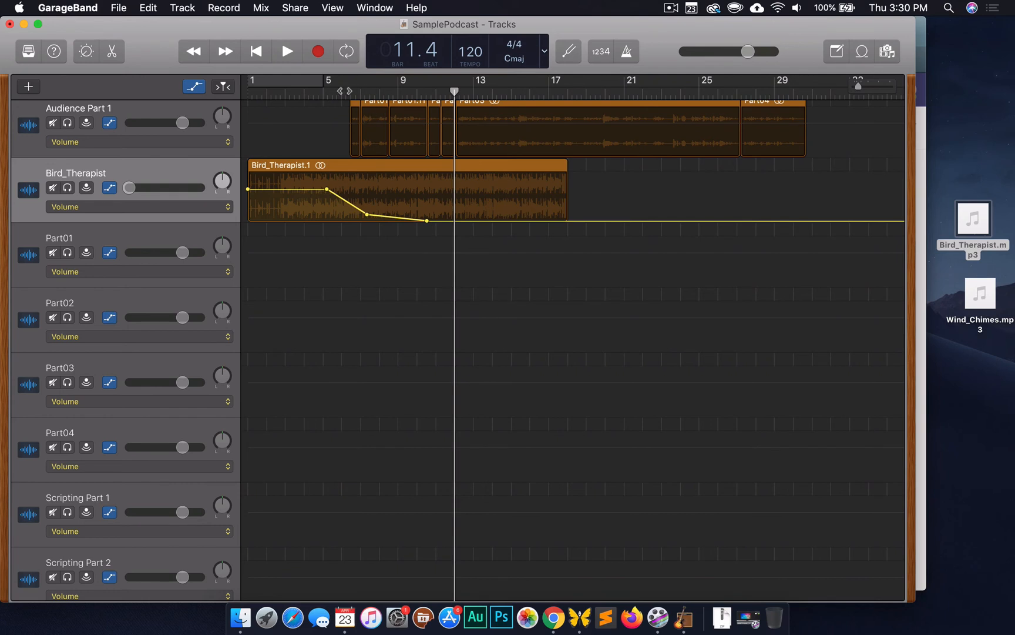
# Play back the music fade under the voice from about bar 6 to bar 11
pyautogui.click(345, 91)
pyautogui.press('space')
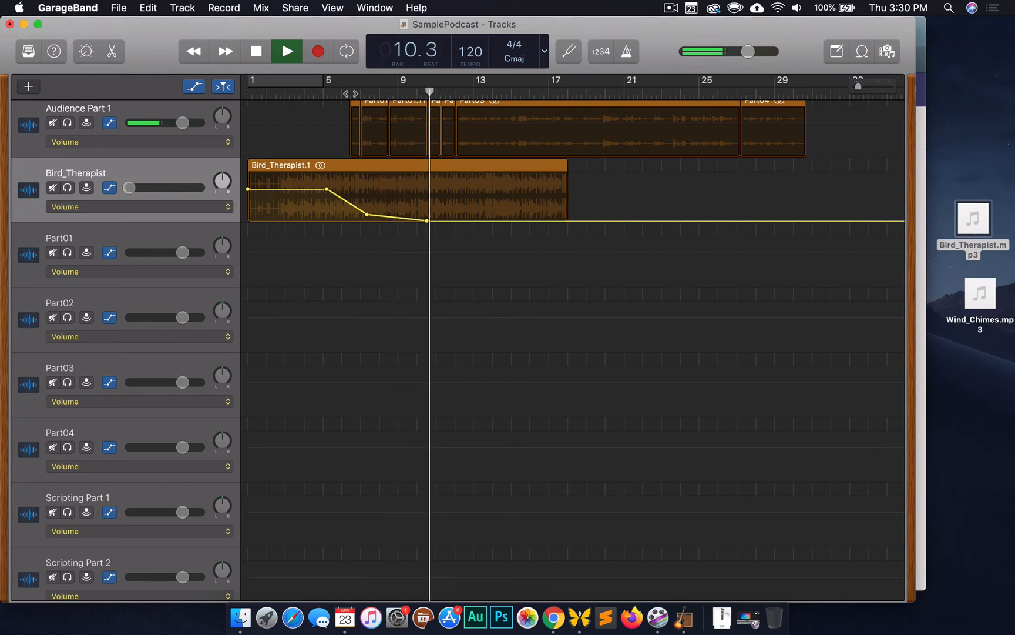
pyautogui.press('space')
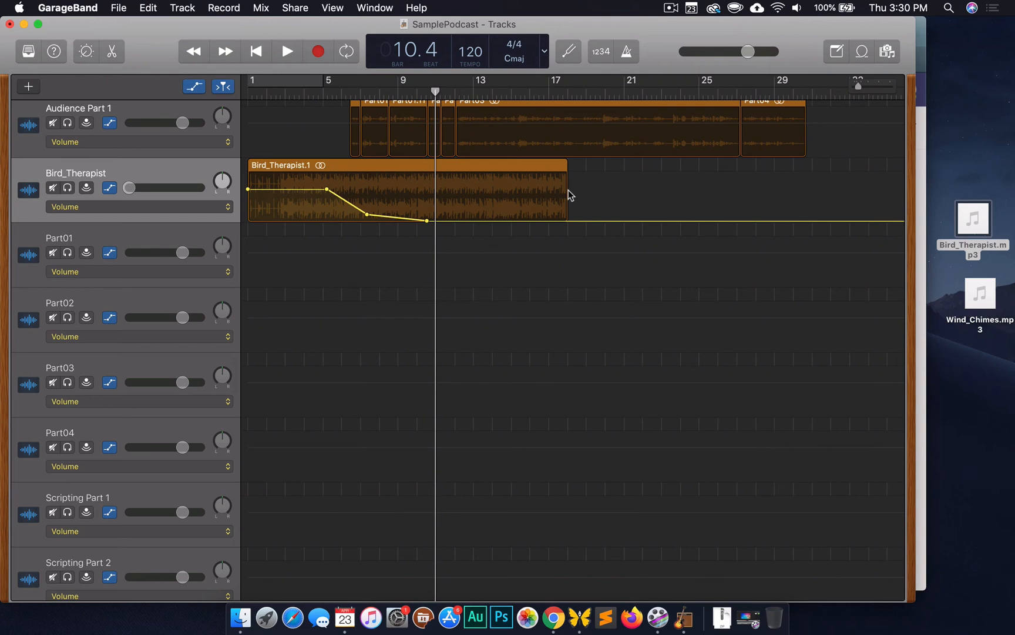
pyautogui.press('super+f')
pyautogui.press('space')
pyautogui.press('space')
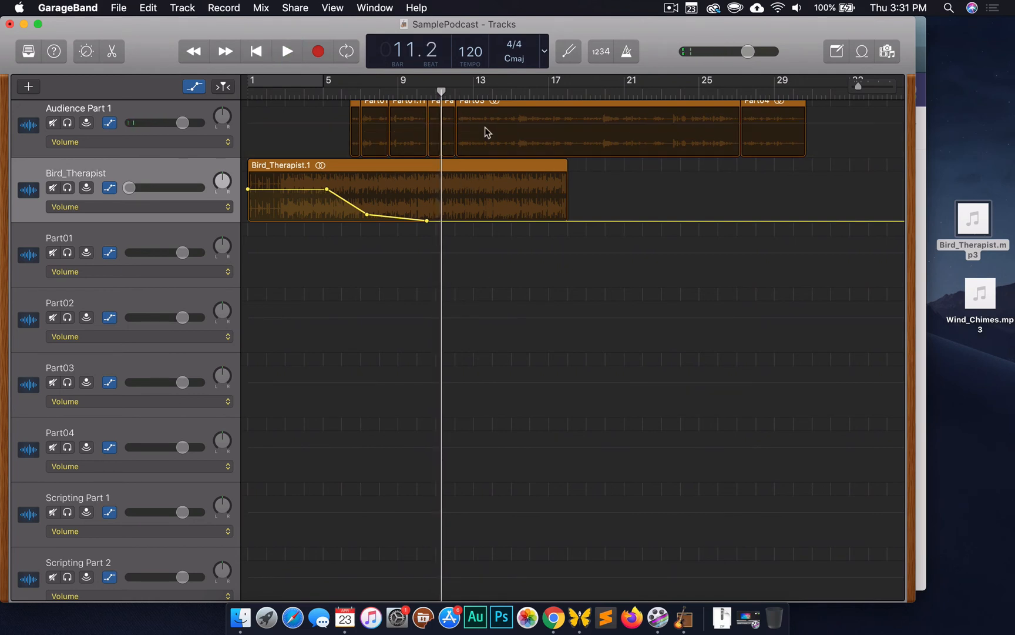
# Hide the volume automation and try to trim the end of Bird_Therapist.1 to about bar 11
pyautogui.press('a')
pyautogui.press('a')
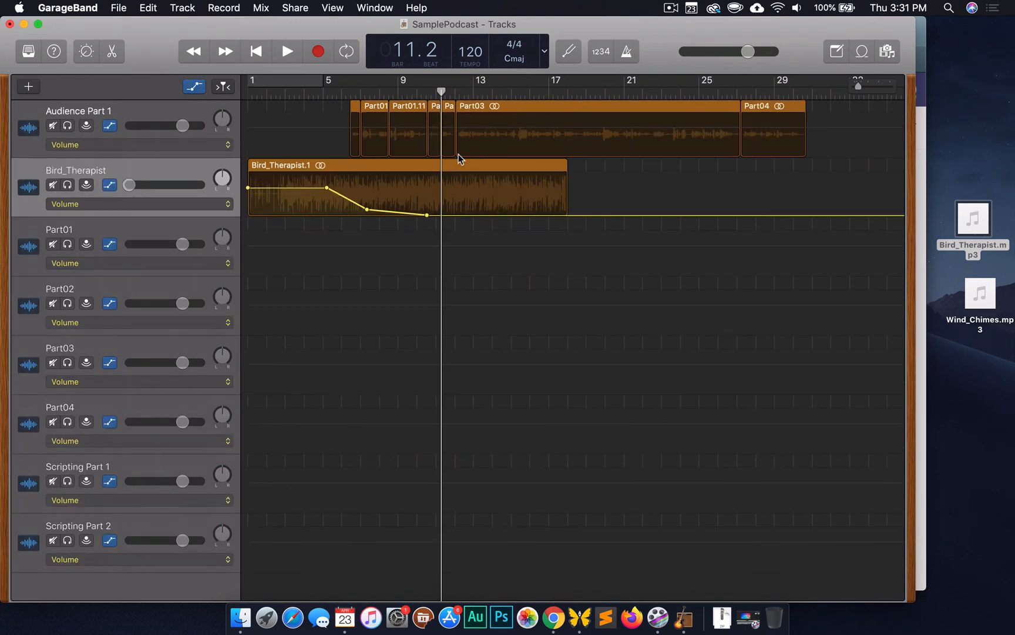
pyautogui.press('a')
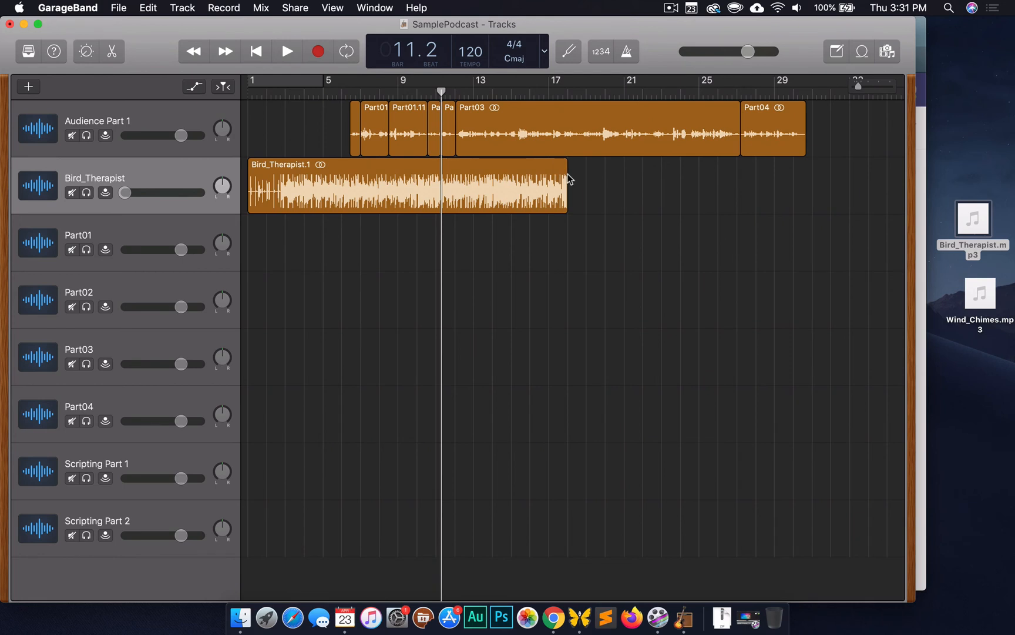
pyautogui.moveTo(567, 171); pyautogui.dragTo(441, 166)
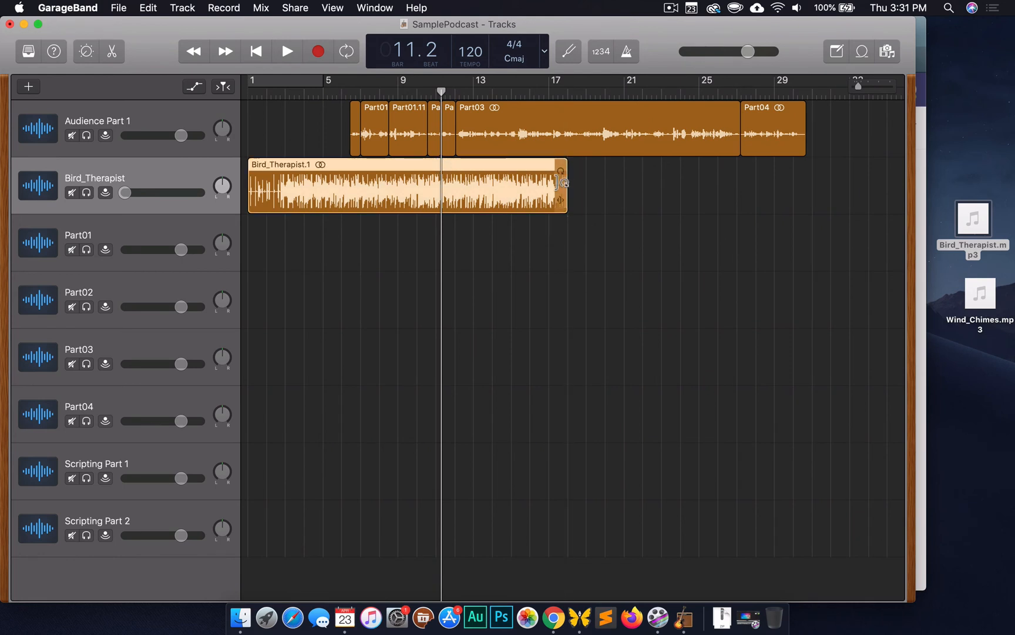
# Play the transition around bar 12, and move Part03 and Part04 together so Part03 starts at about bar 14
pyautogui.click(460, 90)
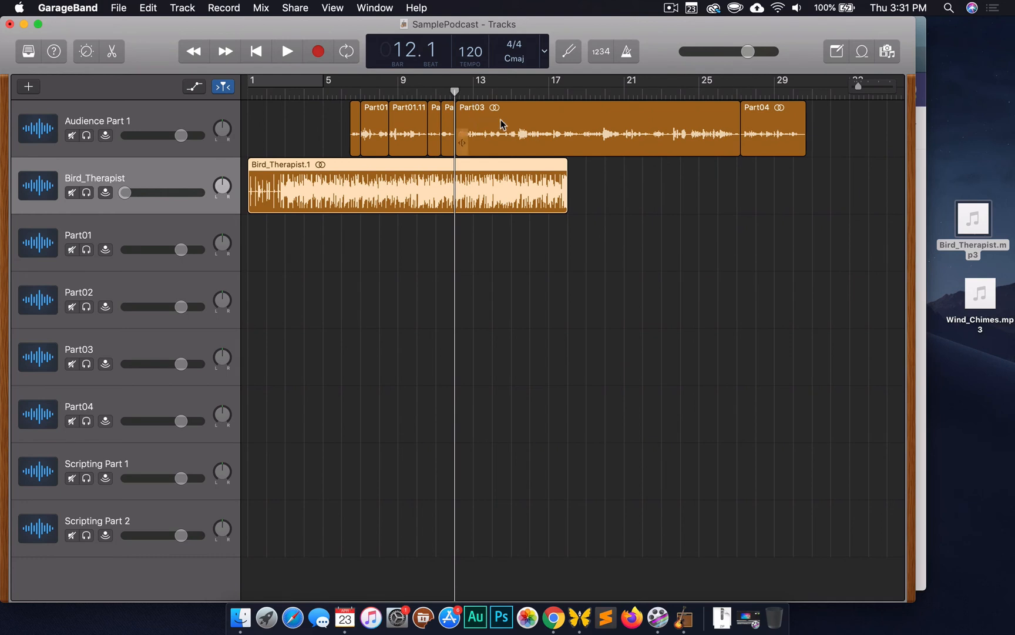
pyautogui.click(446, 94)
pyautogui.press('space')
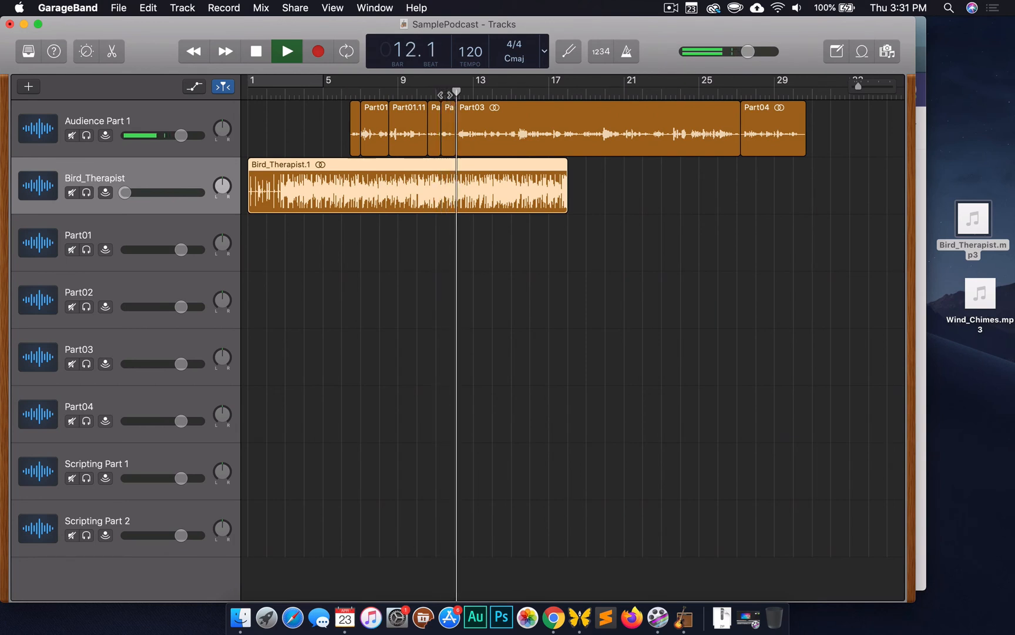
pyautogui.press('space')
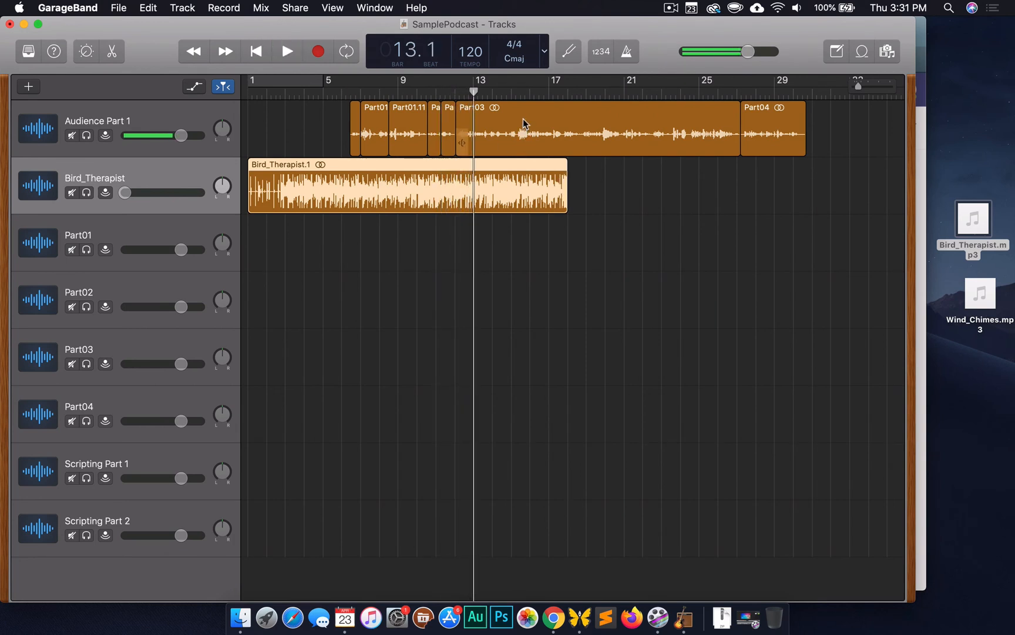
pyautogui.click(523, 121)
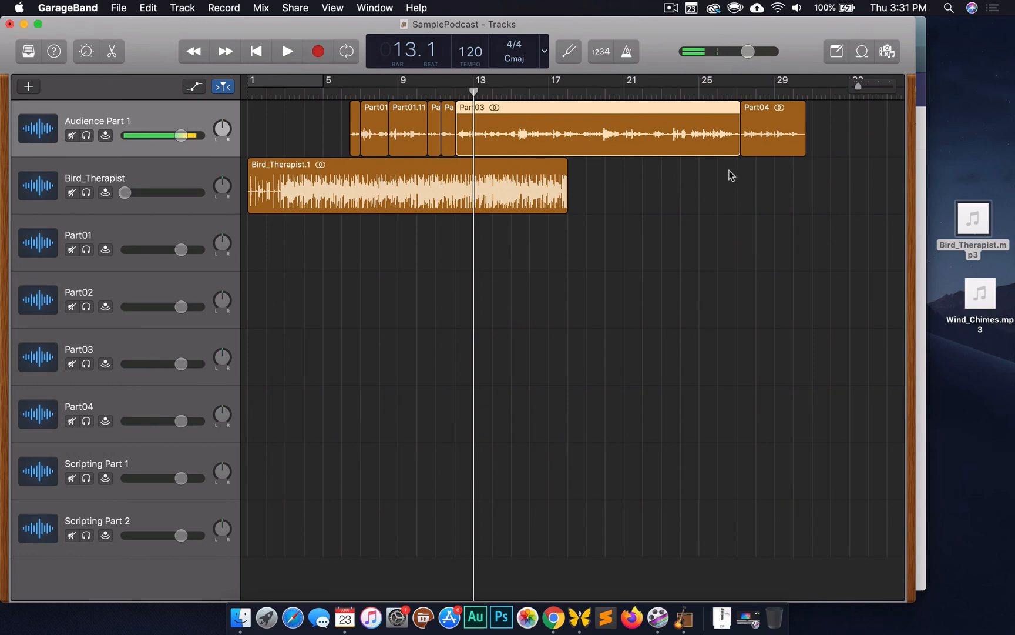
pyautogui.moveTo(746, 171); pyautogui.dragTo(681, 125)
# Add Wind_Chimes.mp3 from the desktop to the track below Bird_Therapist and align its start with the voice gap at bar 12
pyautogui.click(986, 299)
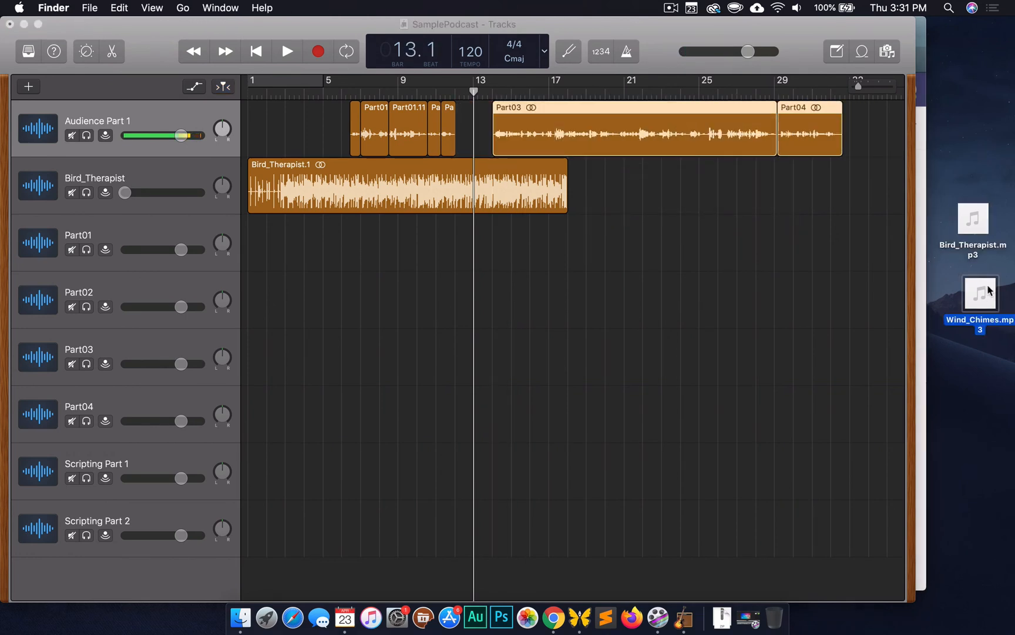
pyautogui.moveTo(987, 297); pyautogui.dragTo(460, 249)
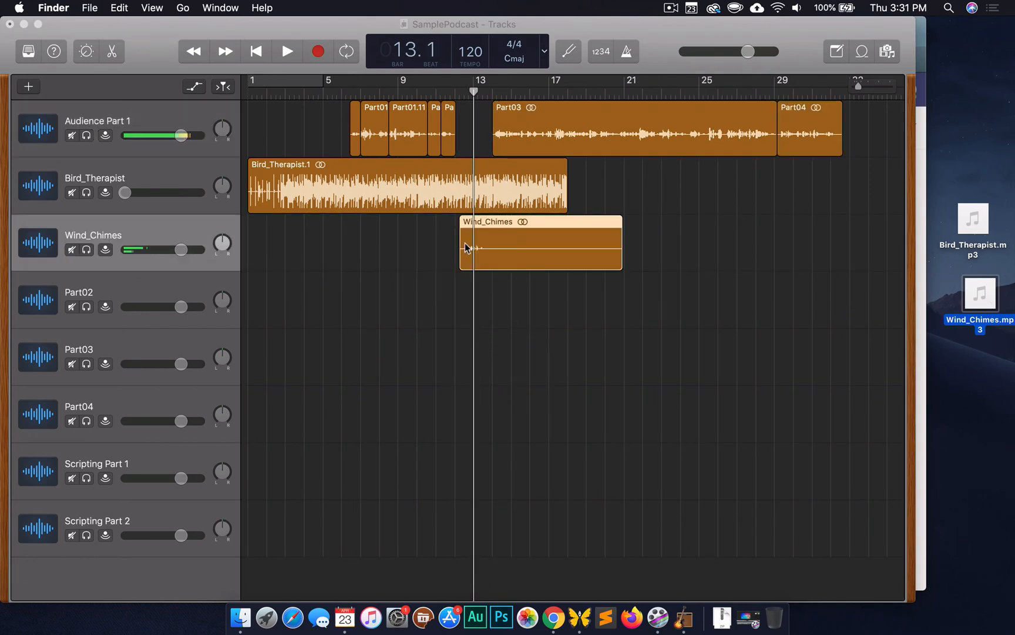
pyautogui.moveTo(560, 242); pyautogui.dragTo(558, 241)
pyautogui.click(452, 93)
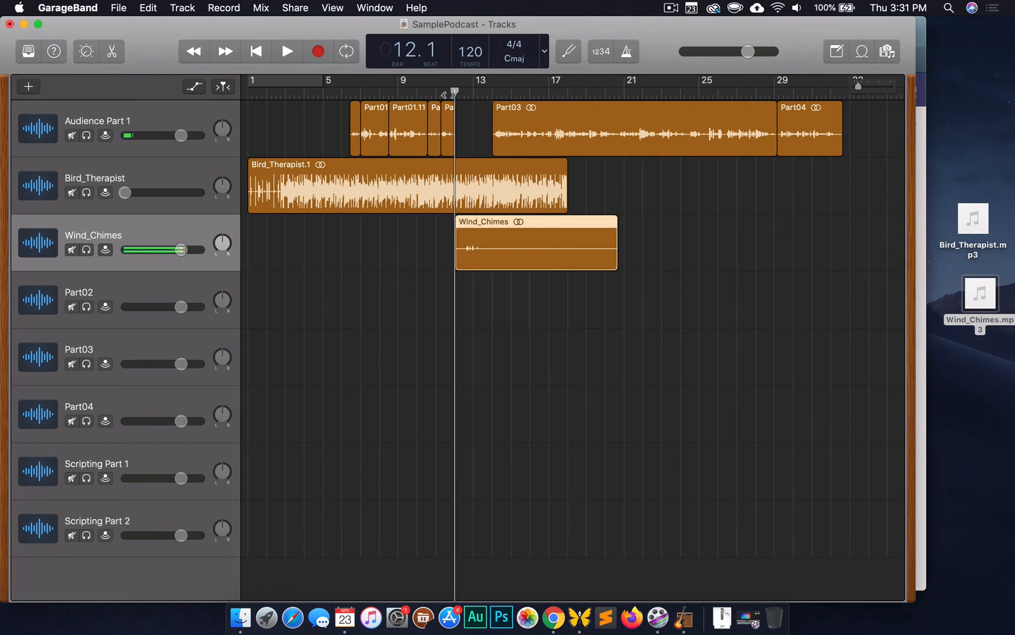
# Play the wind chimes transition around bar 12, and trim the end of the Wind_Chimes clip to about the middle of bar 14
pyautogui.click(438, 92)
pyautogui.press('space')
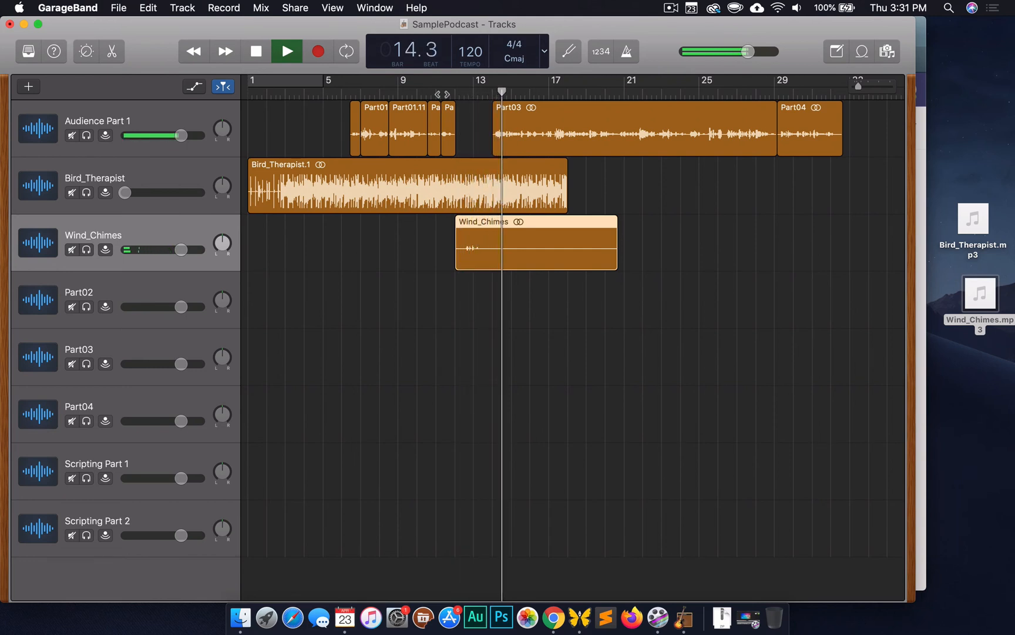
pyautogui.press('space')
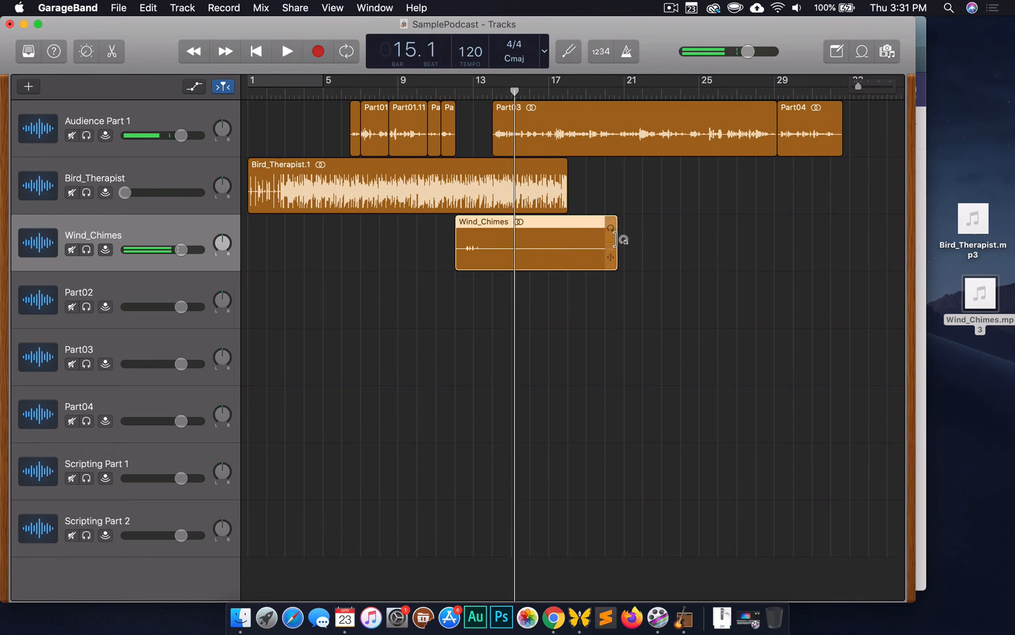
pyautogui.moveTo(615, 238); pyautogui.dragTo(479, 243)
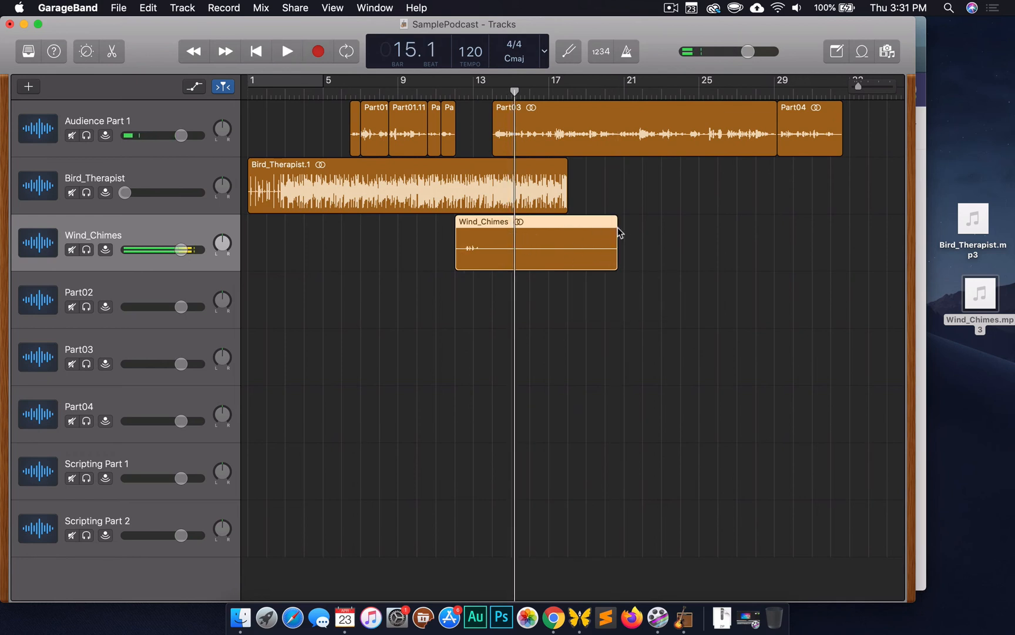
pyautogui.moveTo(614, 254); pyautogui.dragTo(496, 259)
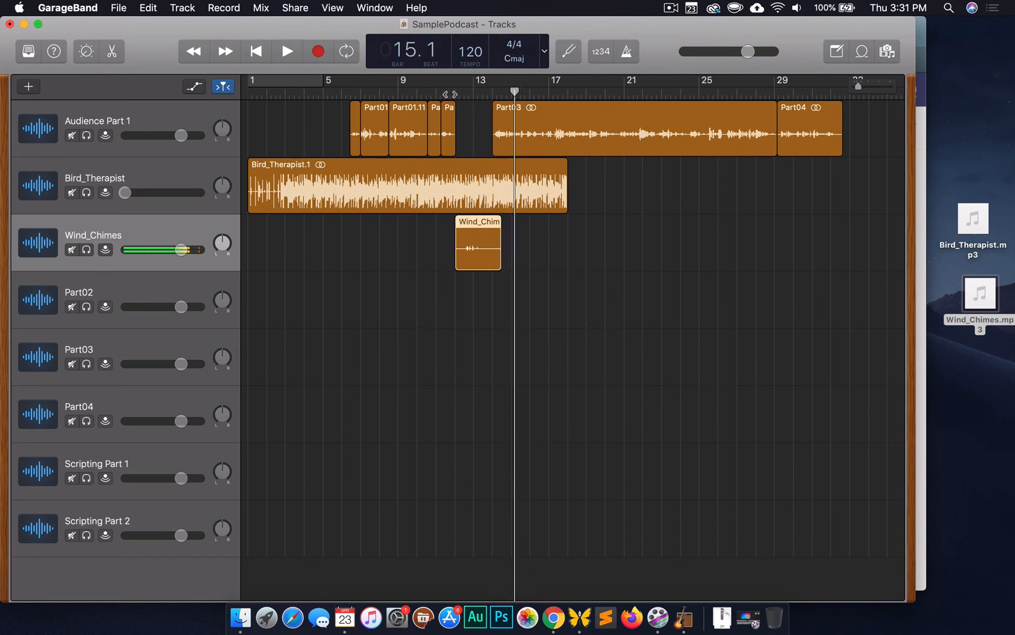
# Play back the trimmed wind chimes between the voice segments from about bar 12 to bar 15
pyautogui.click(452, 93)
pyautogui.press('space')
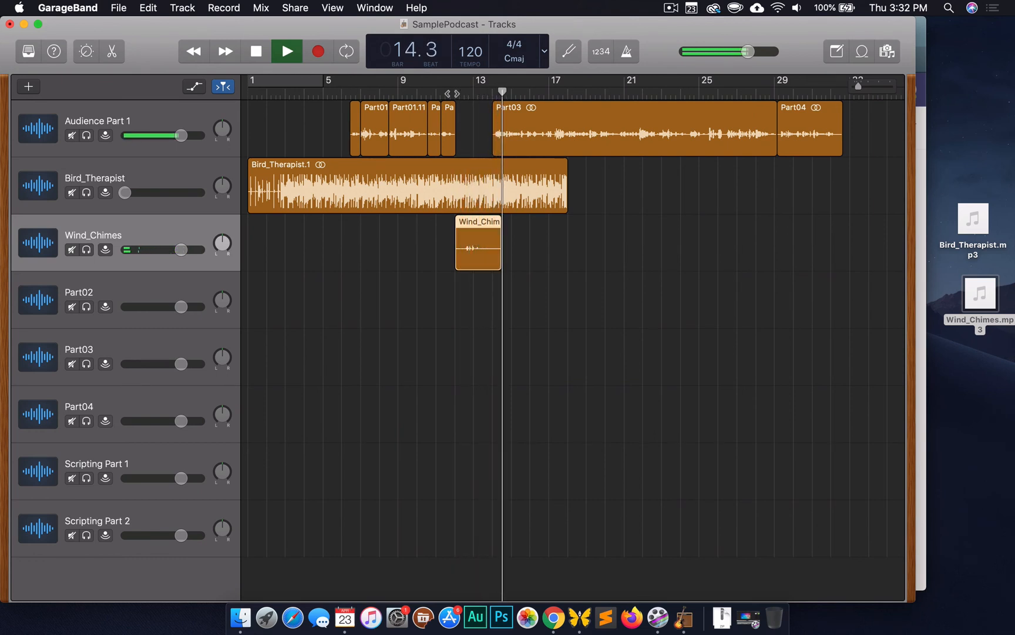
pyautogui.press('space')
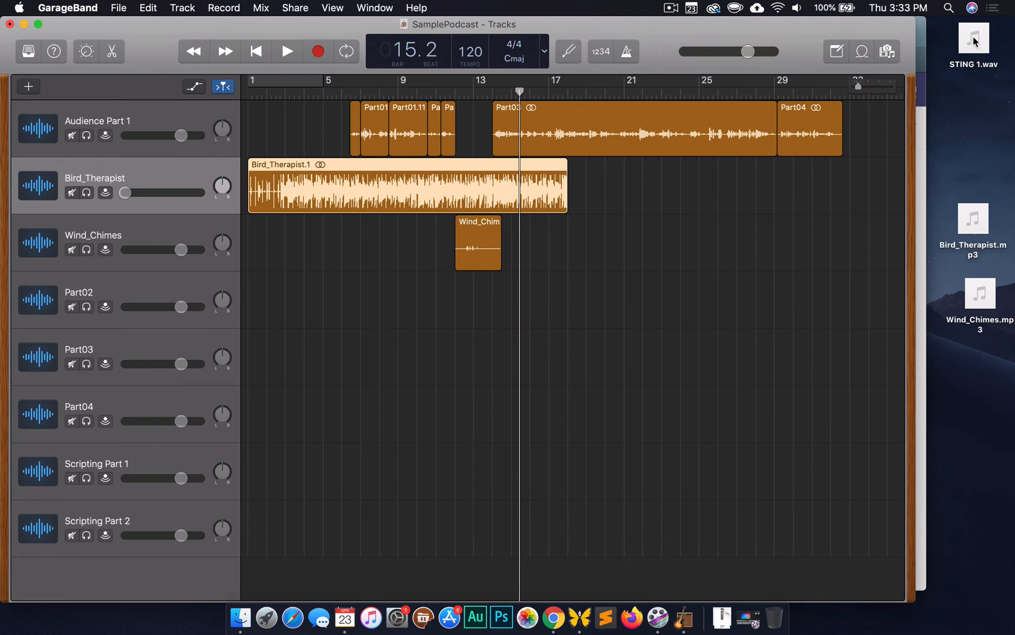
# Add STING 1.wav from the desktop at the start of the Audience Part 1 track, and delete the Bird_Therapist.1 and Wind_Chimes clips
pyautogui.moveTo(976, 40); pyautogui.dragTo(979, 147)
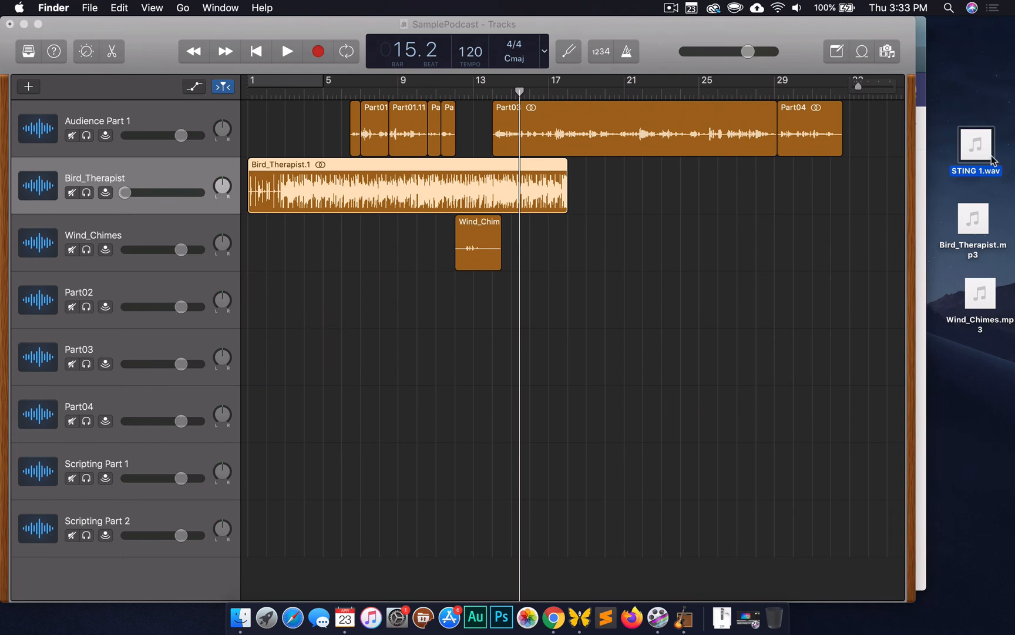
pyautogui.moveTo(980, 148); pyautogui.dragTo(246, 130)
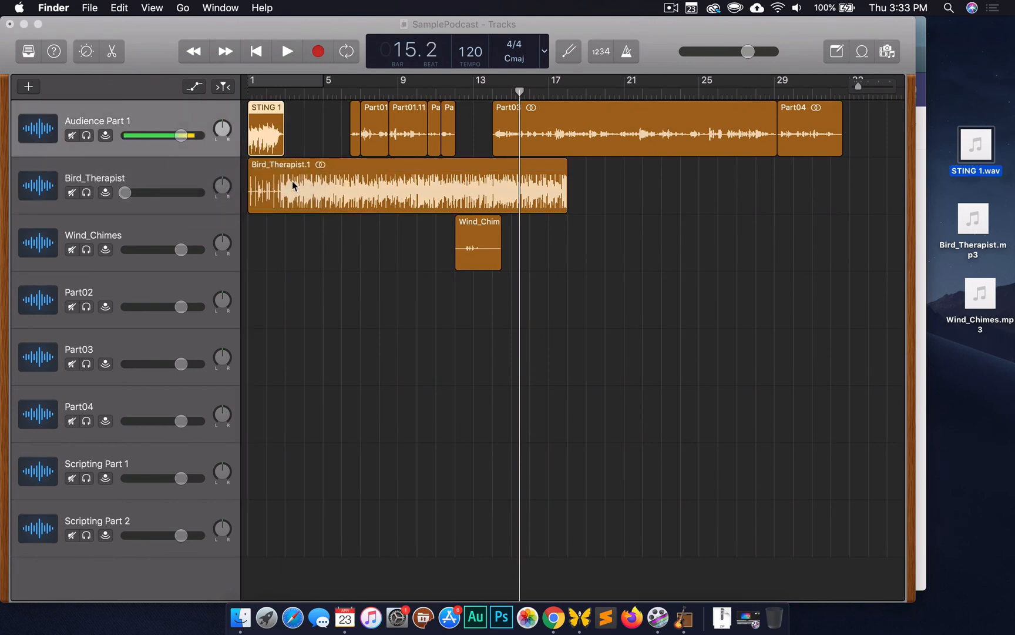
pyautogui.press('Delete')
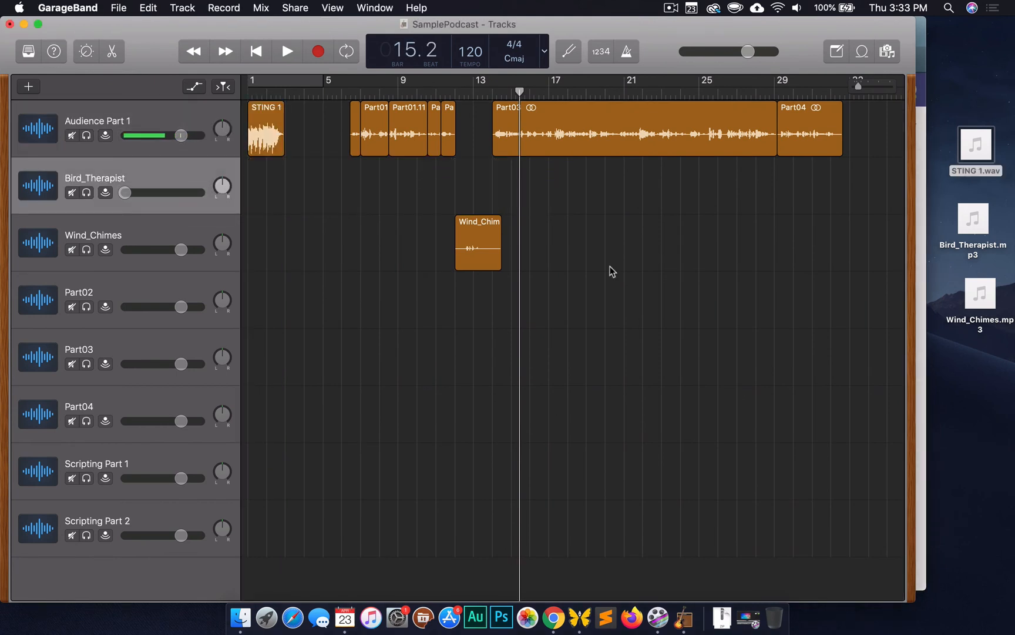
pyautogui.click(479, 237)
pyautogui.press('Delete')
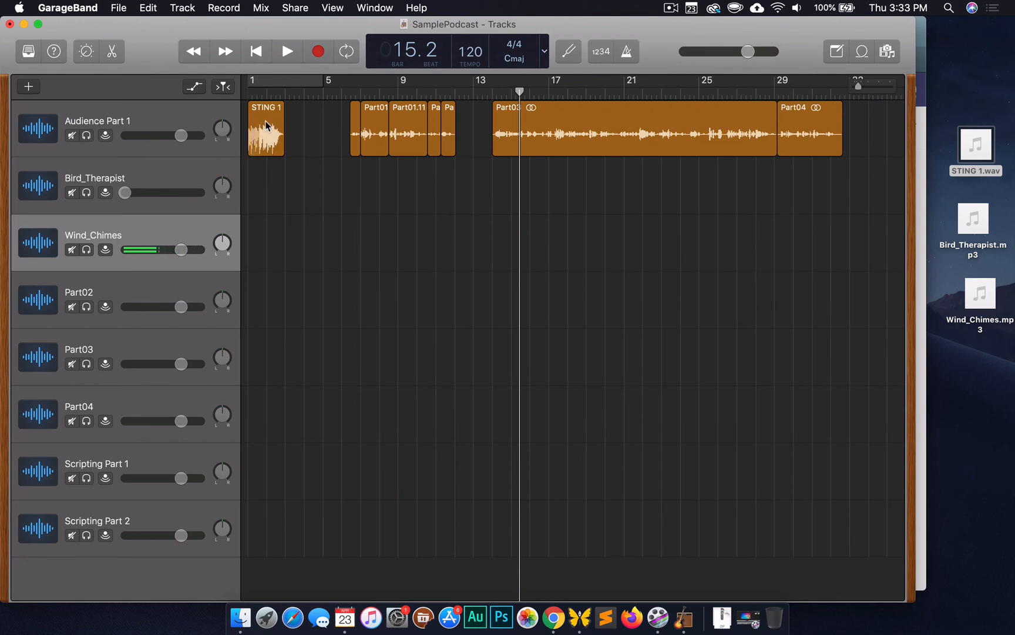
# Move STING 1 to the start of the Part02 track, and shift the first group of voice clips to begin where the sting ends
pyautogui.moveTo(256, 122); pyautogui.dragTo(256, 293)
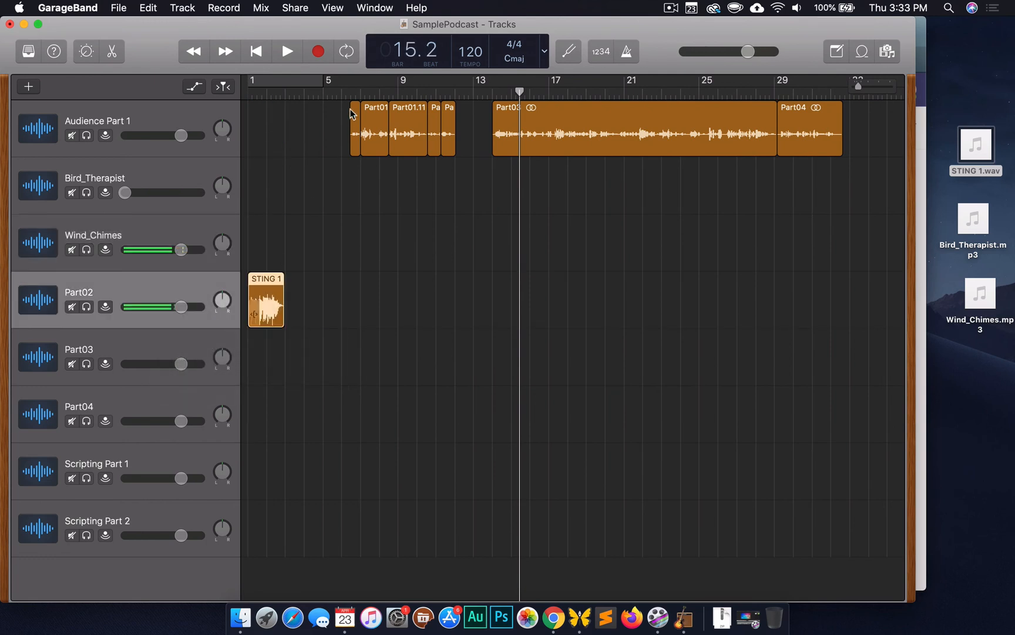
pyautogui.moveTo(339, 110); pyautogui.dragTo(381, 149)
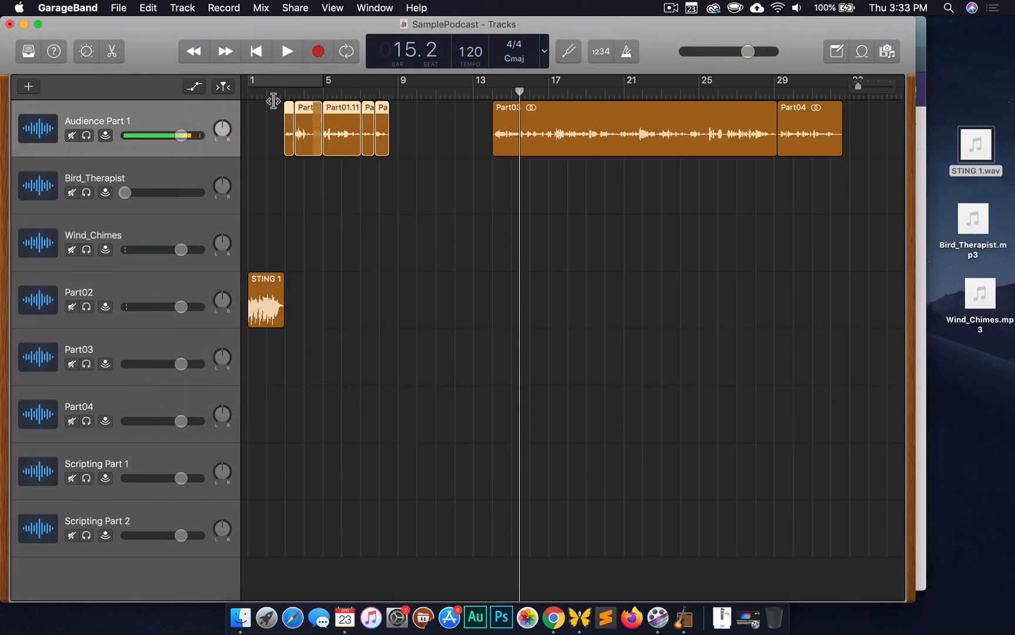
# Play the sting intro and the first voice clips from the beginning to about bar 5
pyautogui.press('Return')
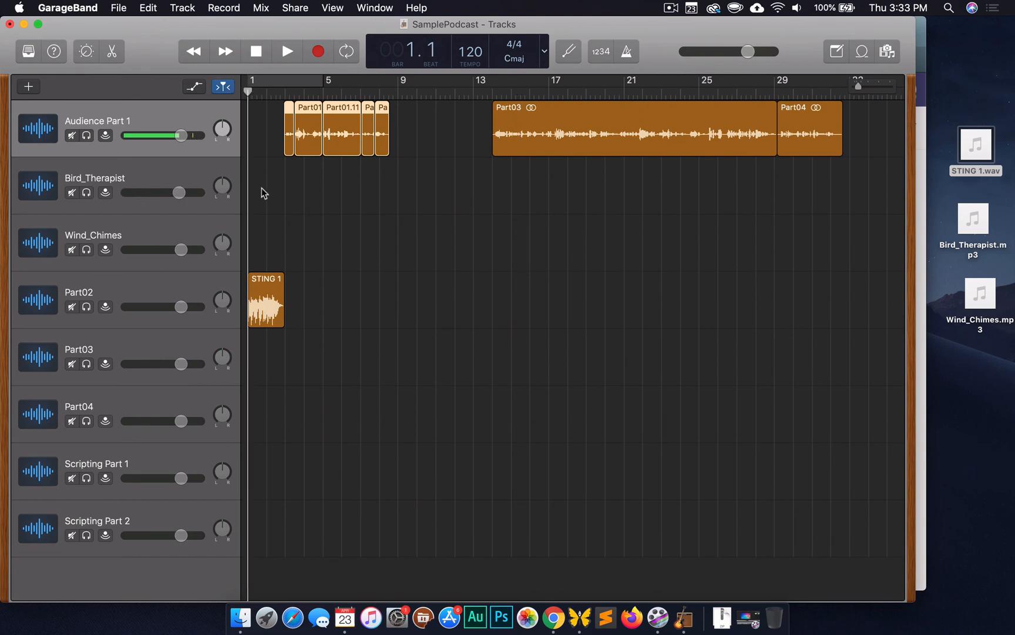
pyautogui.press('space')
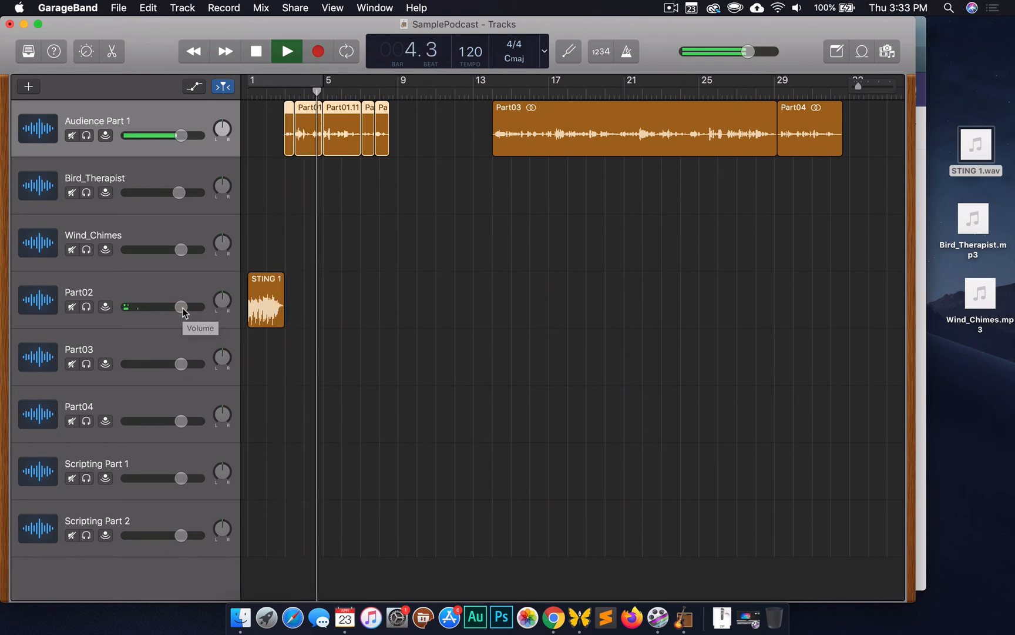
pyautogui.press('space')
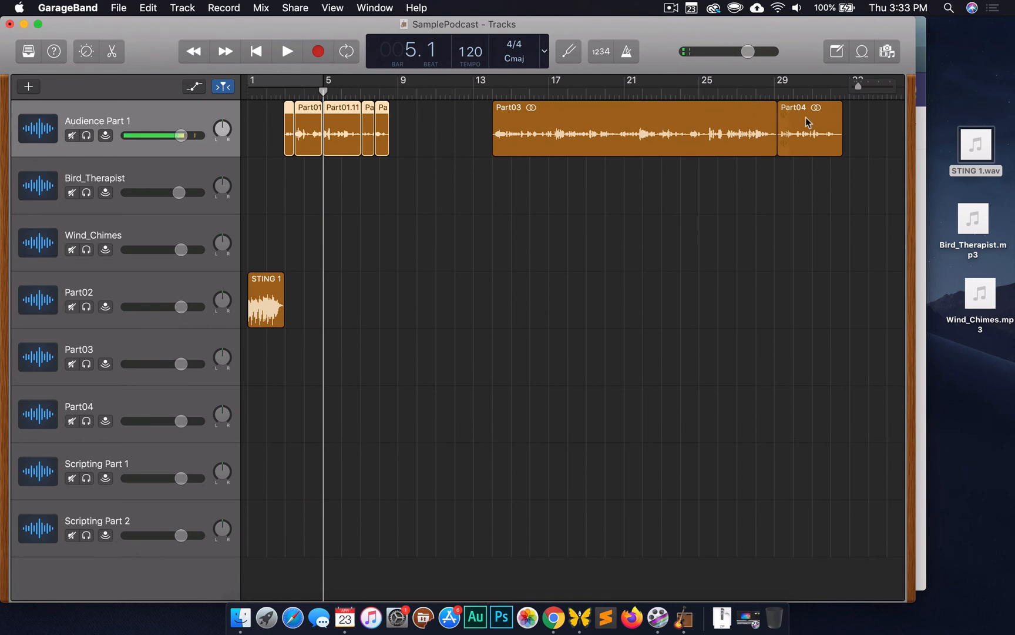
# Browse the Apple Loops library and preview the Ambition Electric Piano loop
pyautogui.click(862, 52)
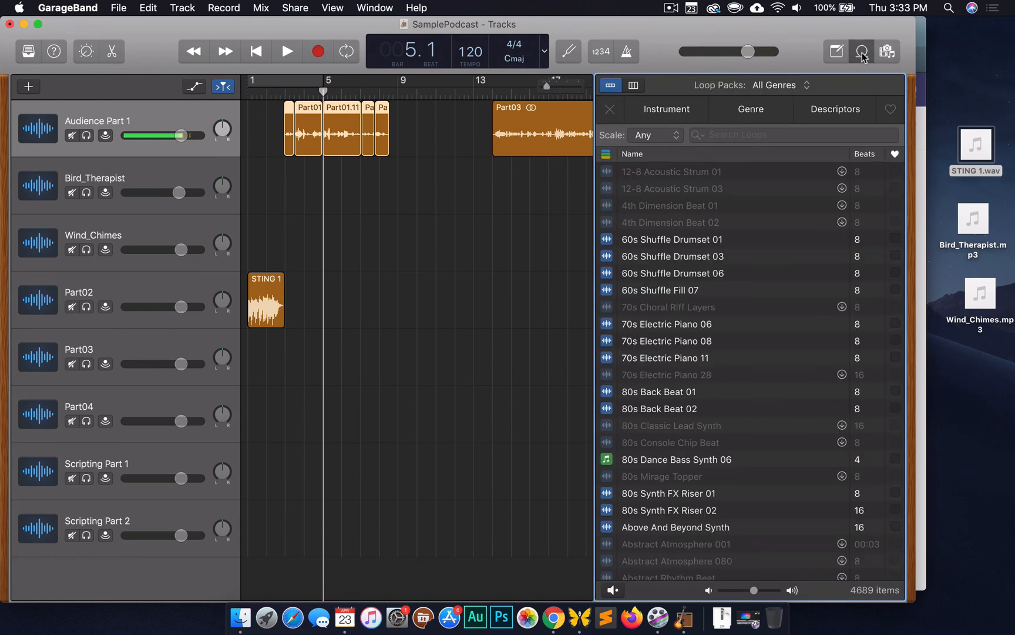
pyautogui.scroll(-15, 716, 348)
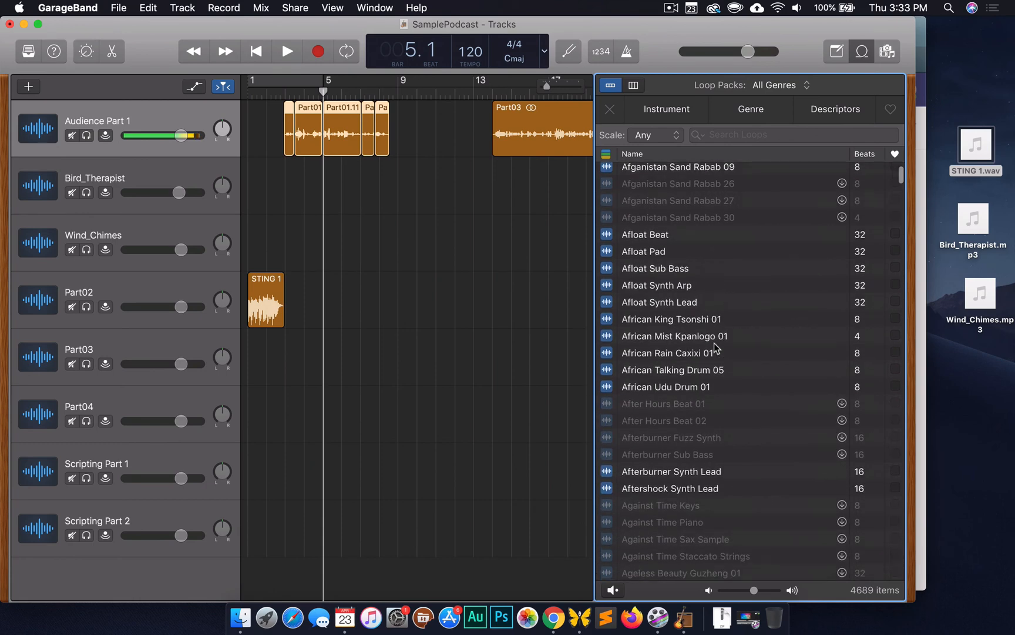
pyautogui.scroll(-15, 715, 347)
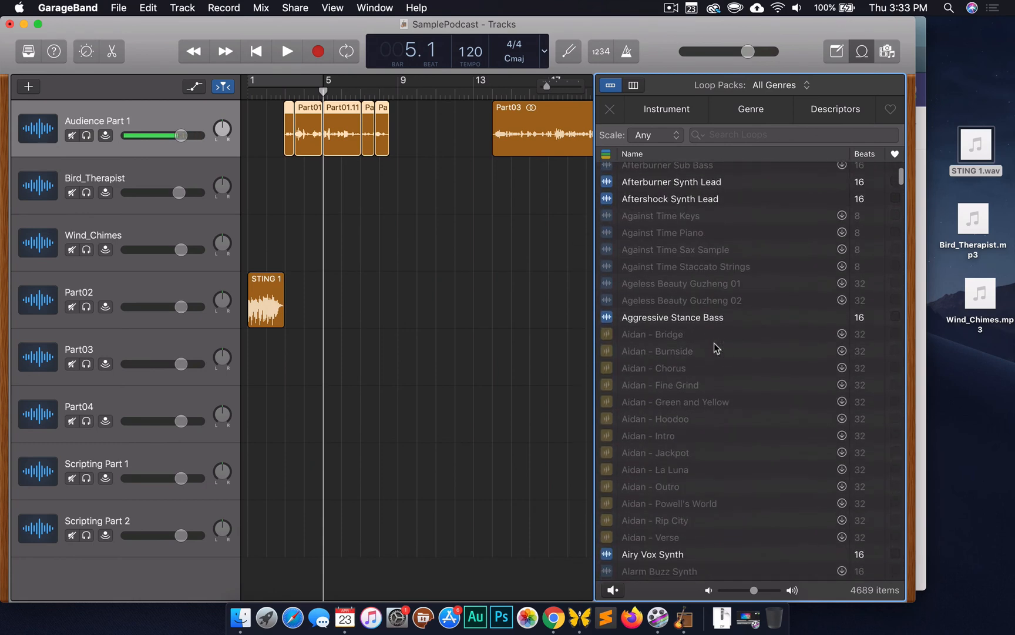
pyautogui.scroll(-8, 714, 342)
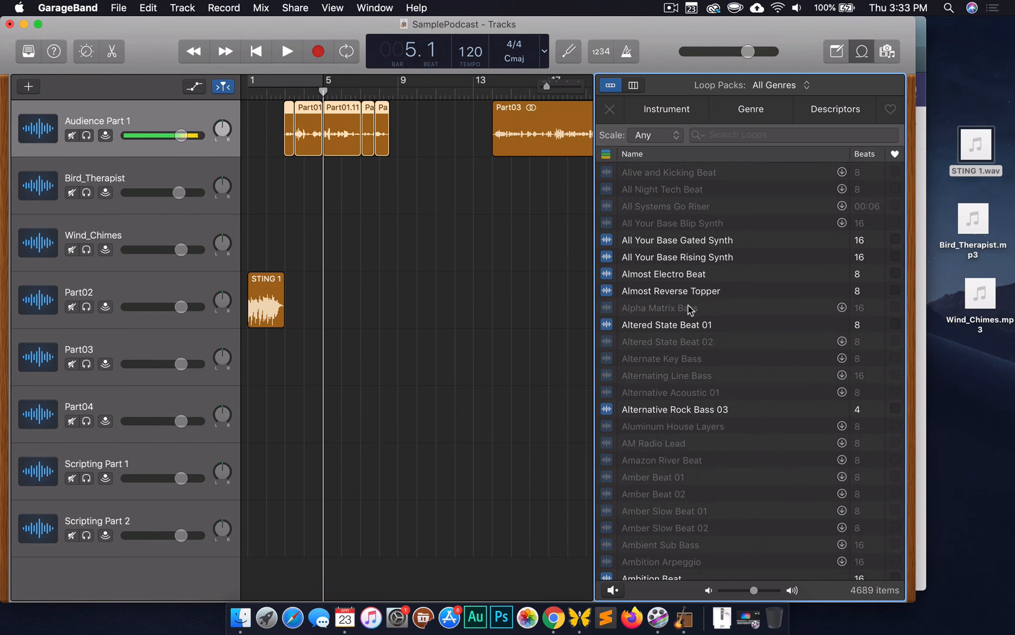
pyautogui.scroll(-10, 694, 311)
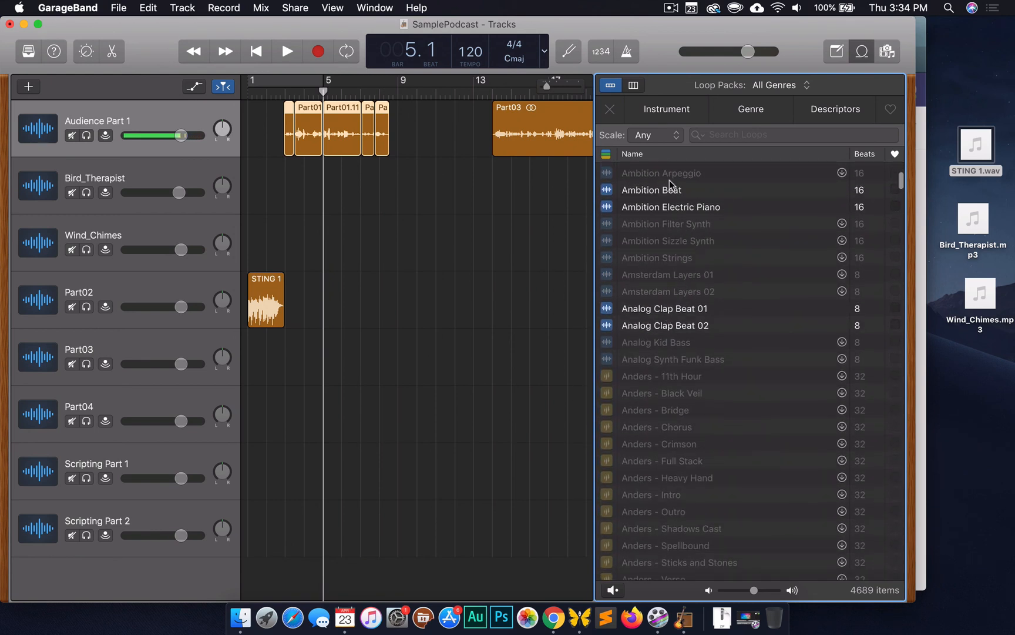
pyautogui.click(660, 209)
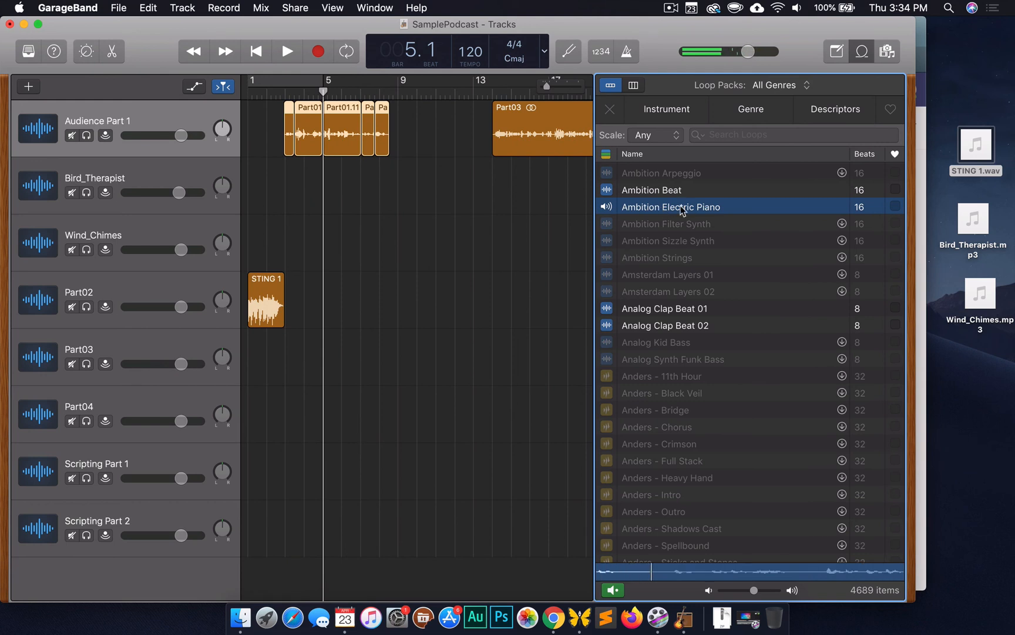
# Place the Ambition Electric Piano loop at bar 1 on the Wind_Chimes track, and delete the STING 1 clip
pyautogui.moveTo(685, 206); pyautogui.dragTo(243, 240)
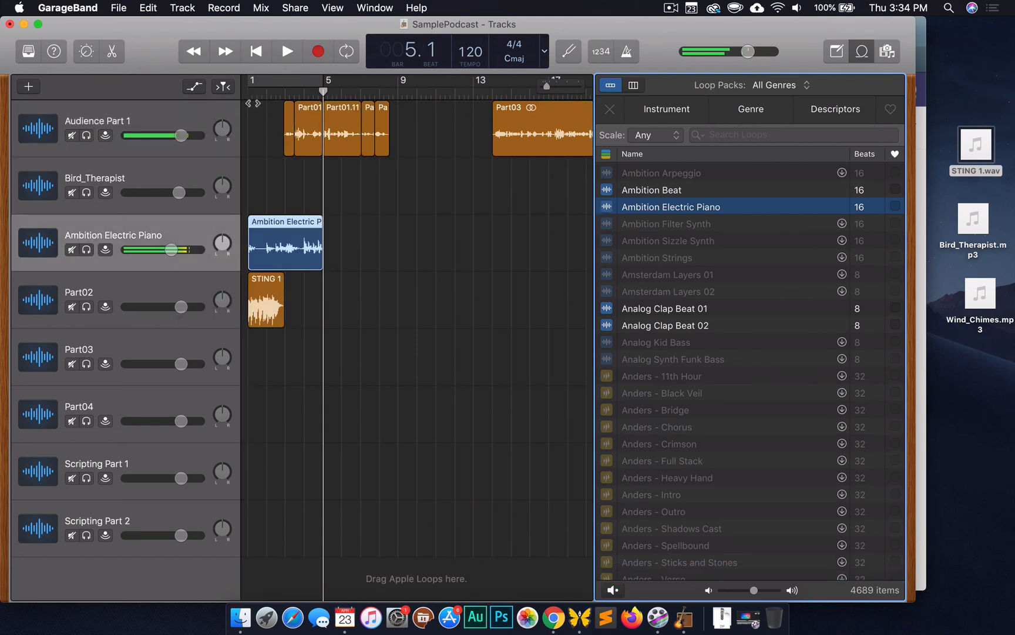
pyautogui.click(259, 278)
pyautogui.press('Delete')
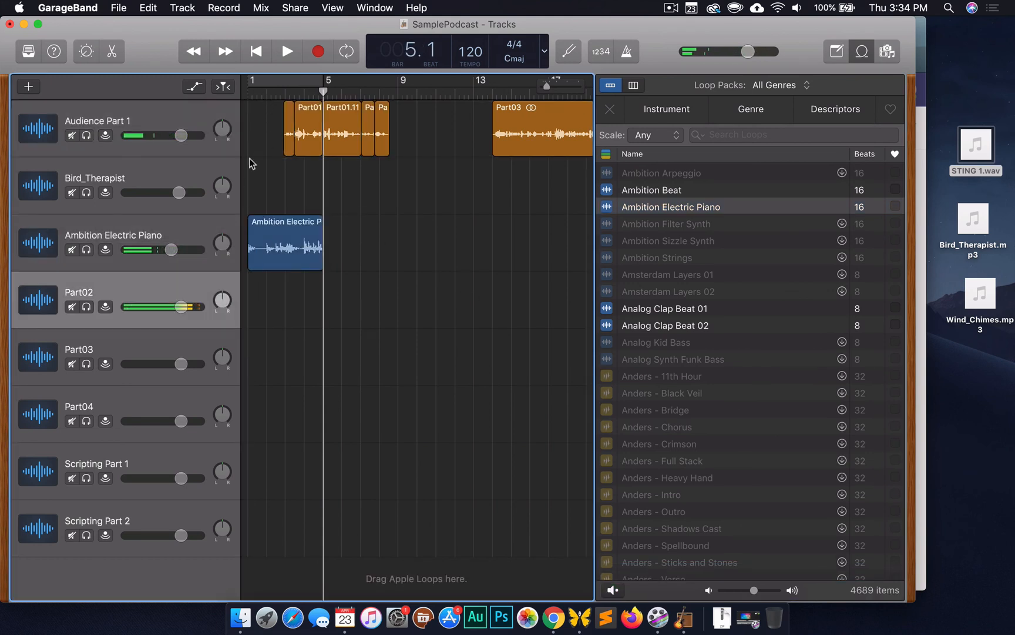
# Play the new opening from the start, and repeat the Ambition Electric Piano loop out to bar 13
pyautogui.press('Return')
pyautogui.press('space')
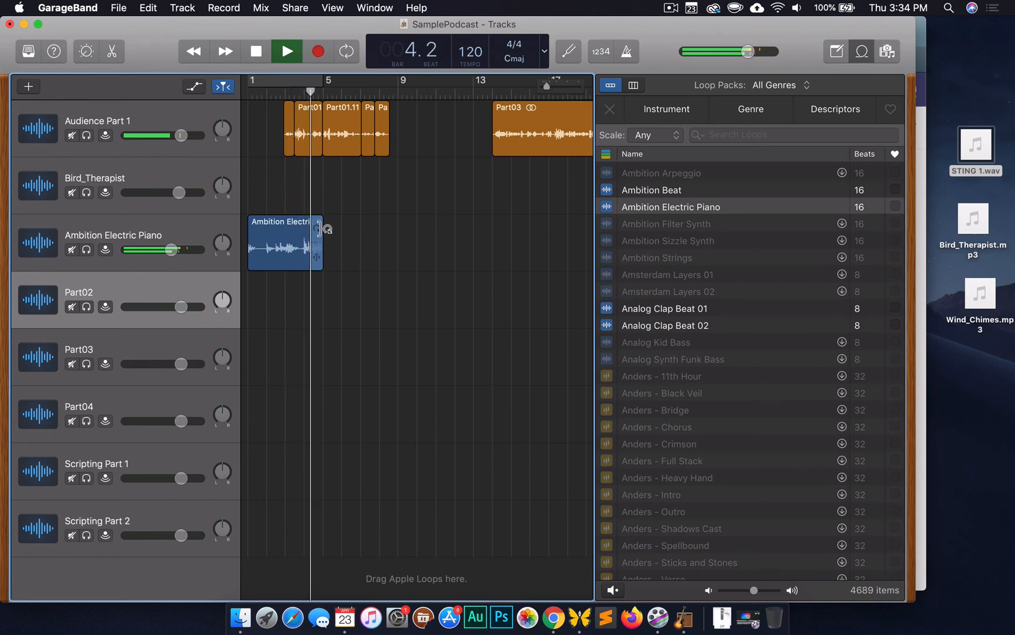
pyautogui.press('space')
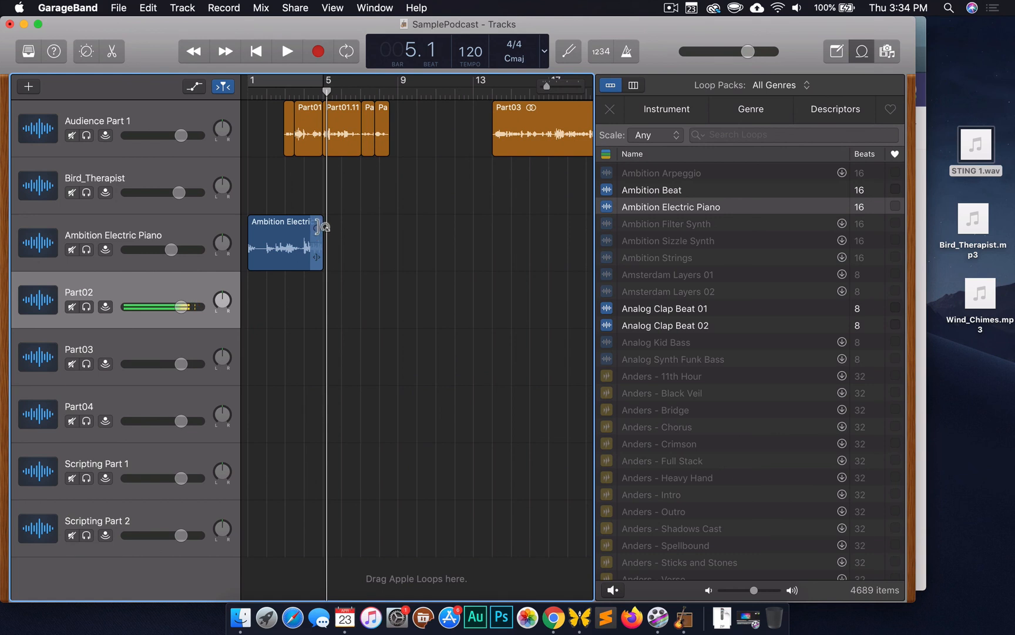
pyautogui.moveTo(318, 226); pyautogui.dragTo(473, 235)
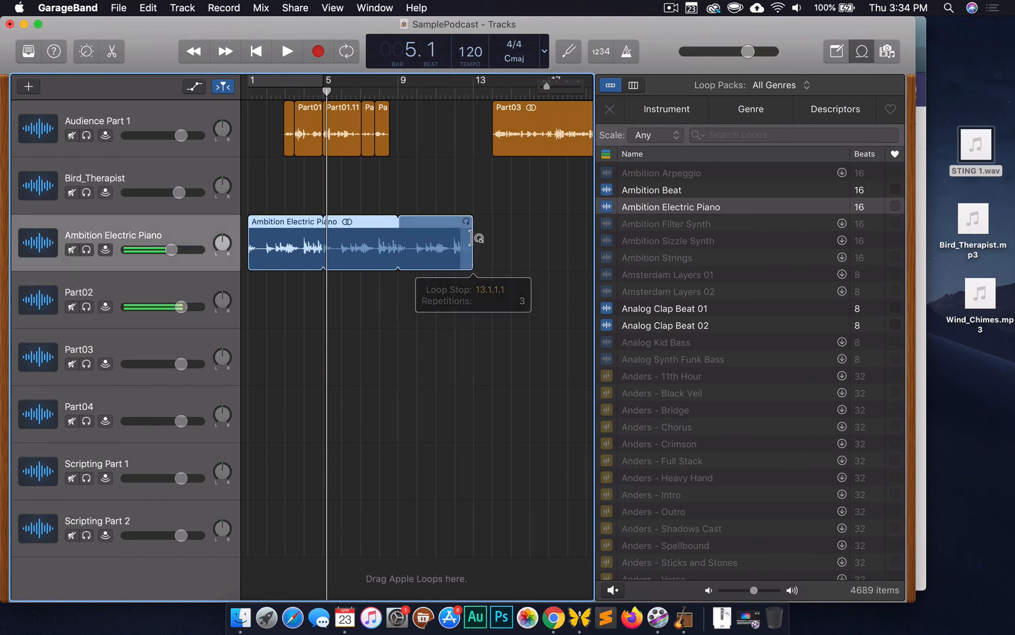
# Play from about bar 4 to bar 13 while lowering the volume of the Ambition Electric Piano track under the voices
pyautogui.click(306, 91)
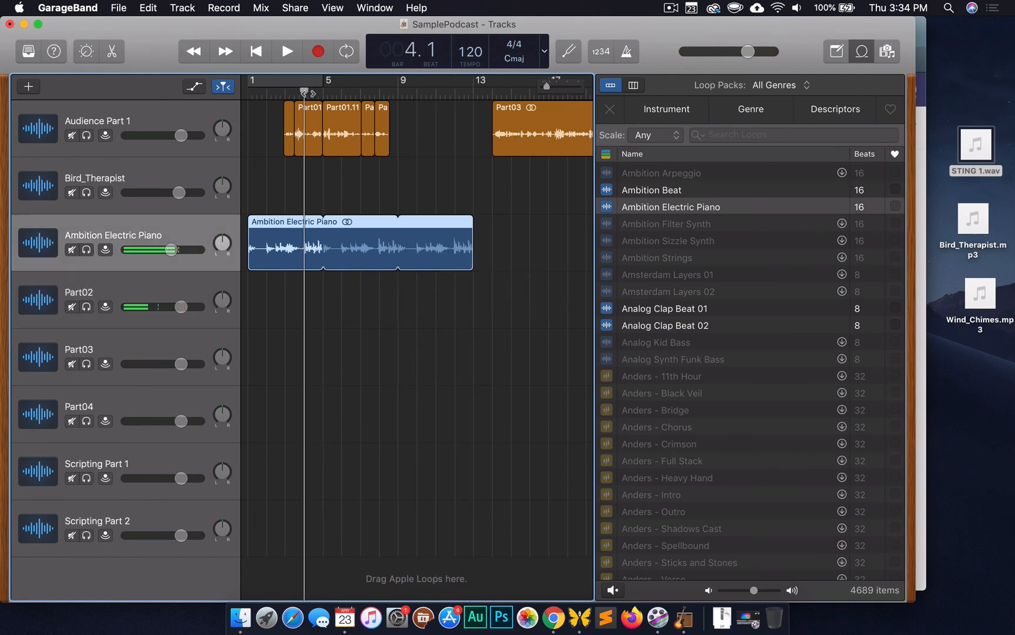
pyautogui.press('space')
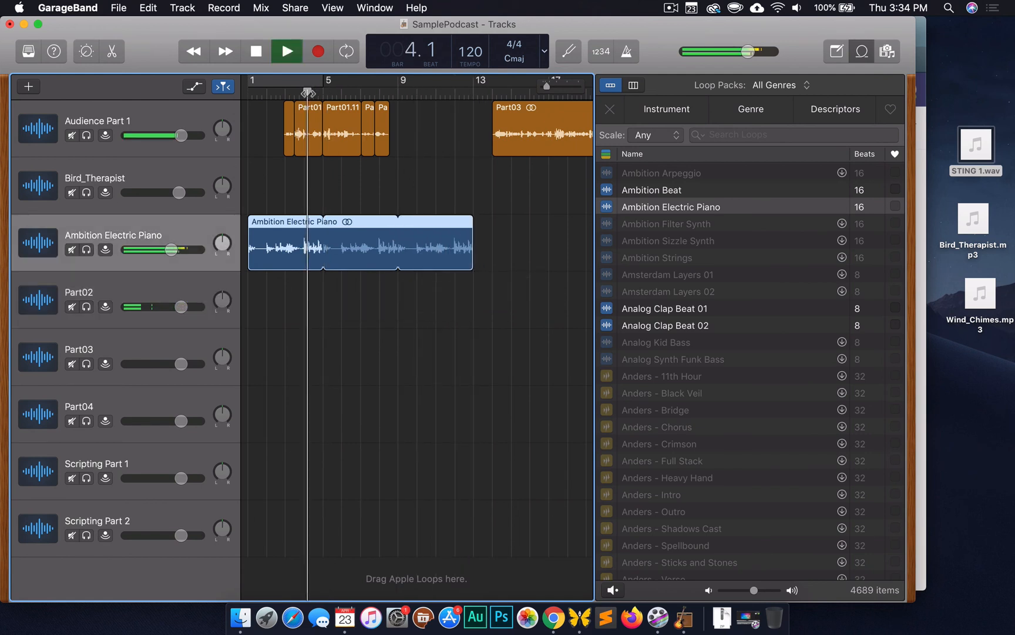
pyautogui.click(171, 249)
pyautogui.moveTo(171, 249); pyautogui.dragTo(145, 249)
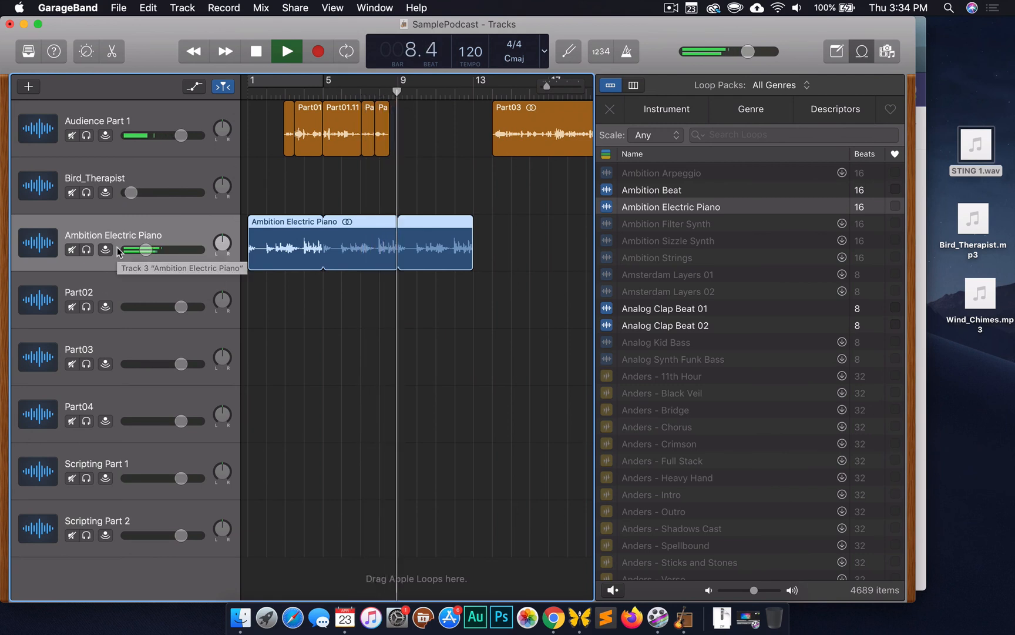
pyautogui.hscroll(1, 439, 296)
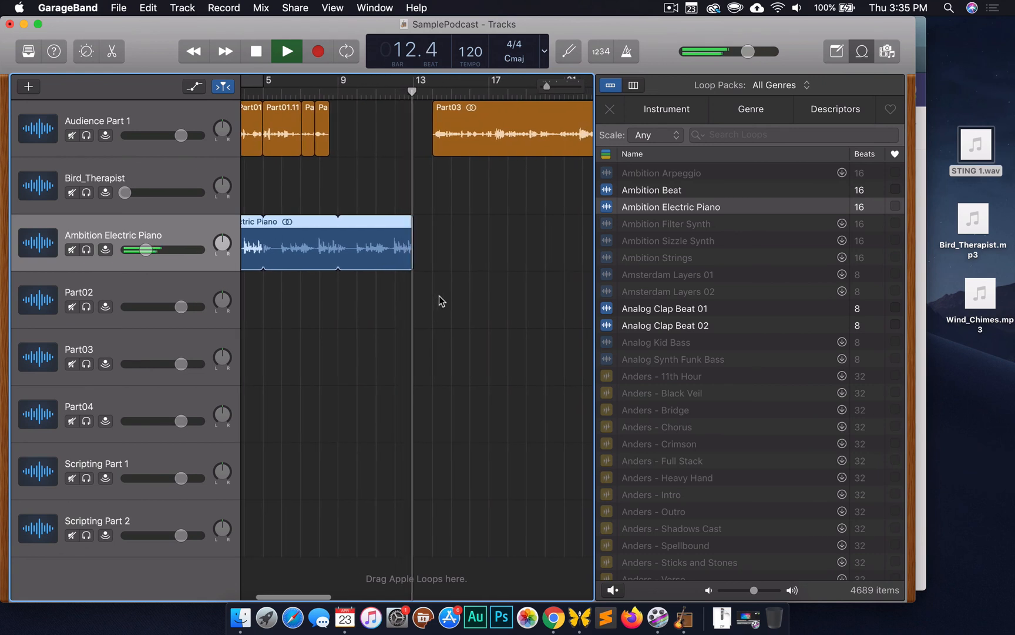
pyautogui.press('space')
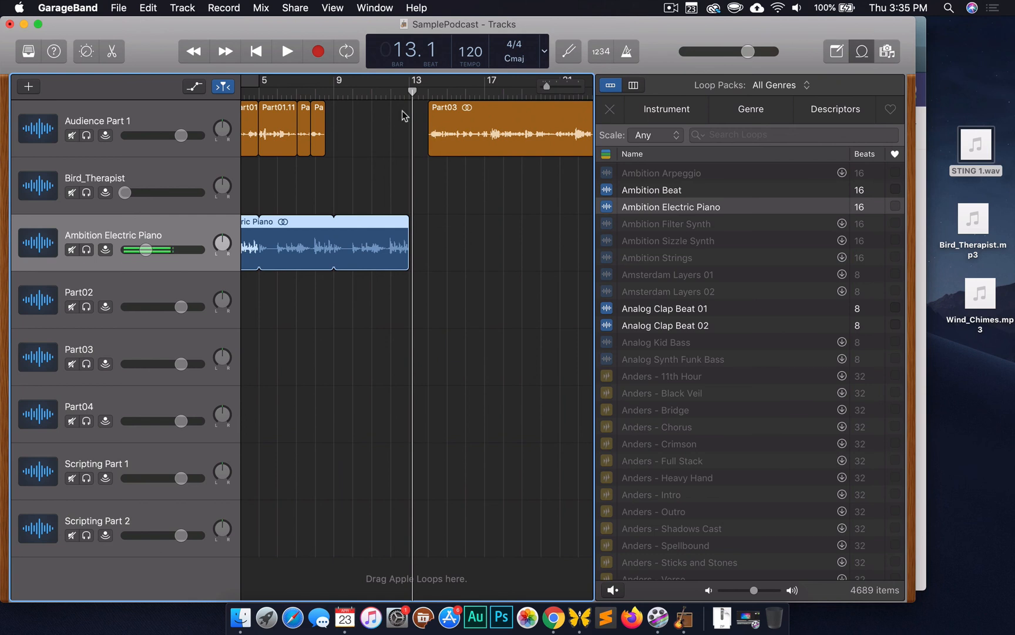
# Close the loop browser, and move Part03 and Part04 together so Part03 directly follows the first voice clips at about bar 8.5
pyautogui.click(381, 150)
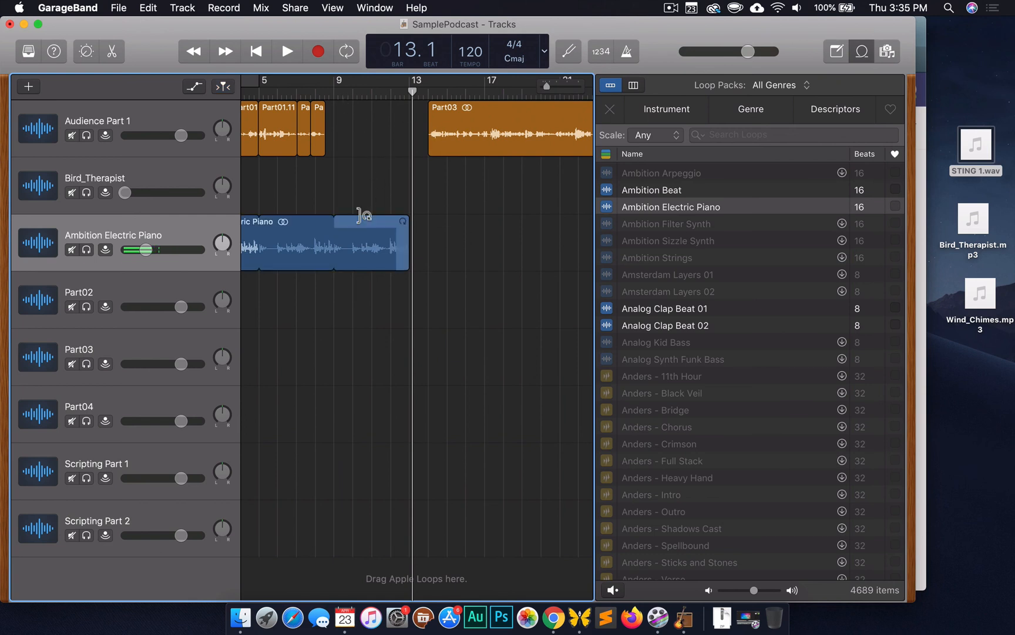
pyautogui.hscroll(-3, 361, 215)
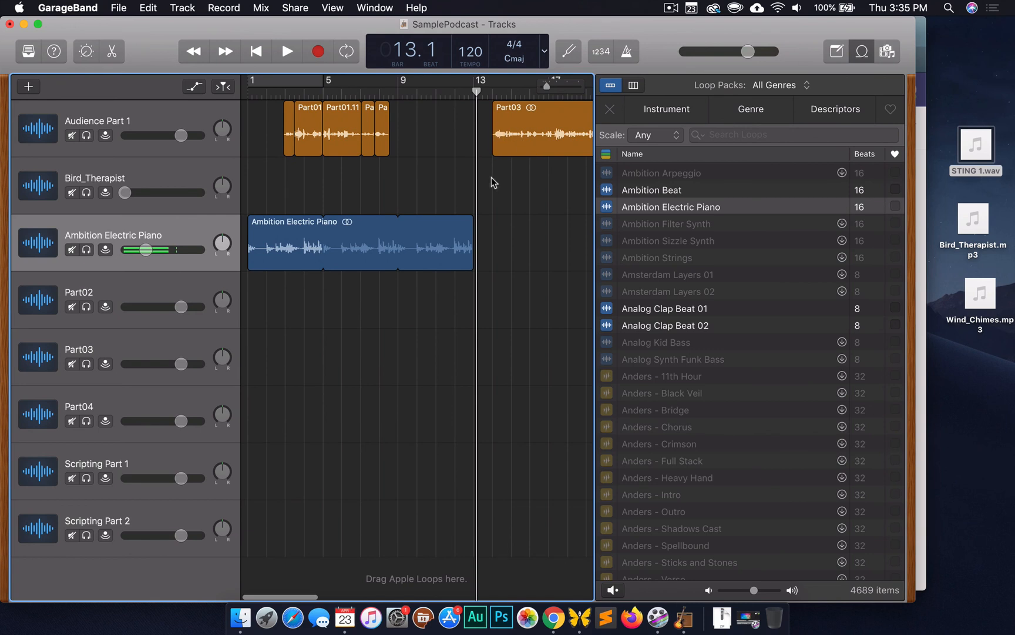
pyautogui.click(887, 51)
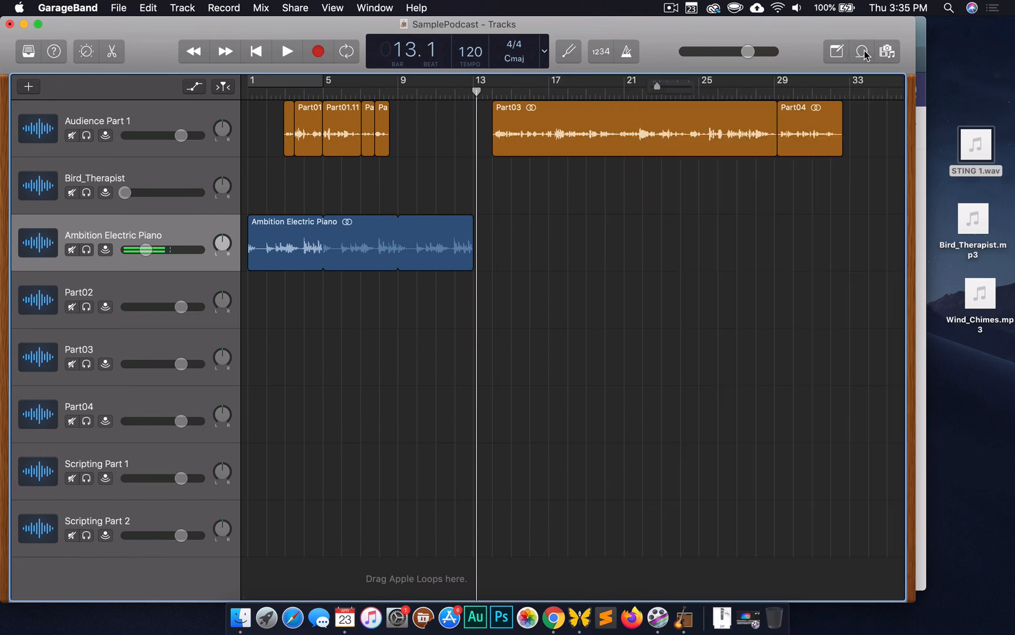
pyautogui.moveTo(860, 126); pyautogui.dragTo(524, 131)
pyautogui.click(534, 221)
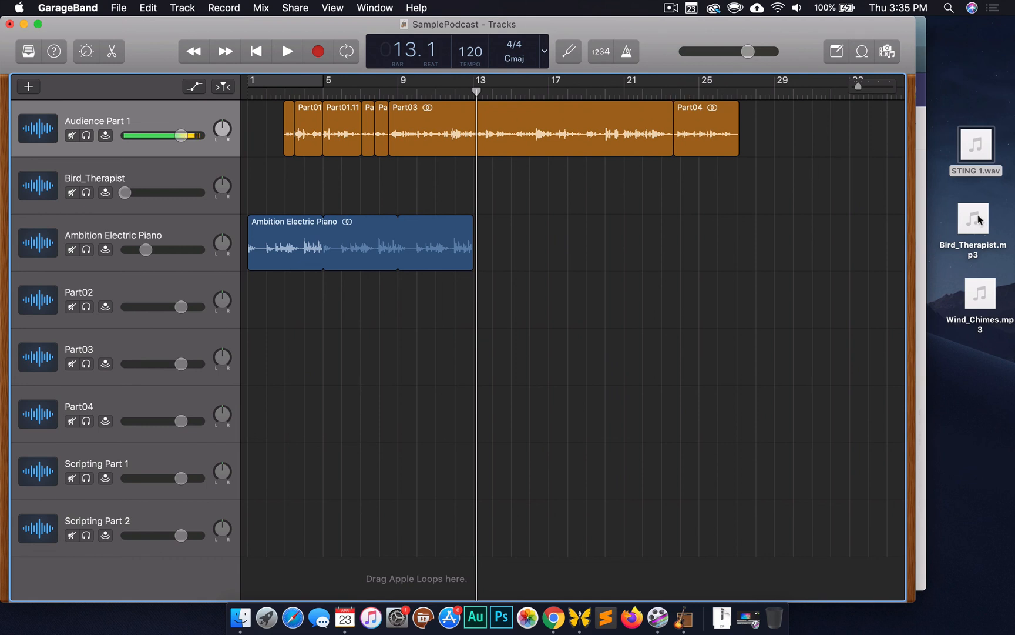
# Place STING 1.wav on the Ambition Electric Piano track just after Part04 ends, and play the ending from bar 24
pyautogui.moveTo(979, 151); pyautogui.dragTo(739, 242)
pyautogui.click(684, 91)
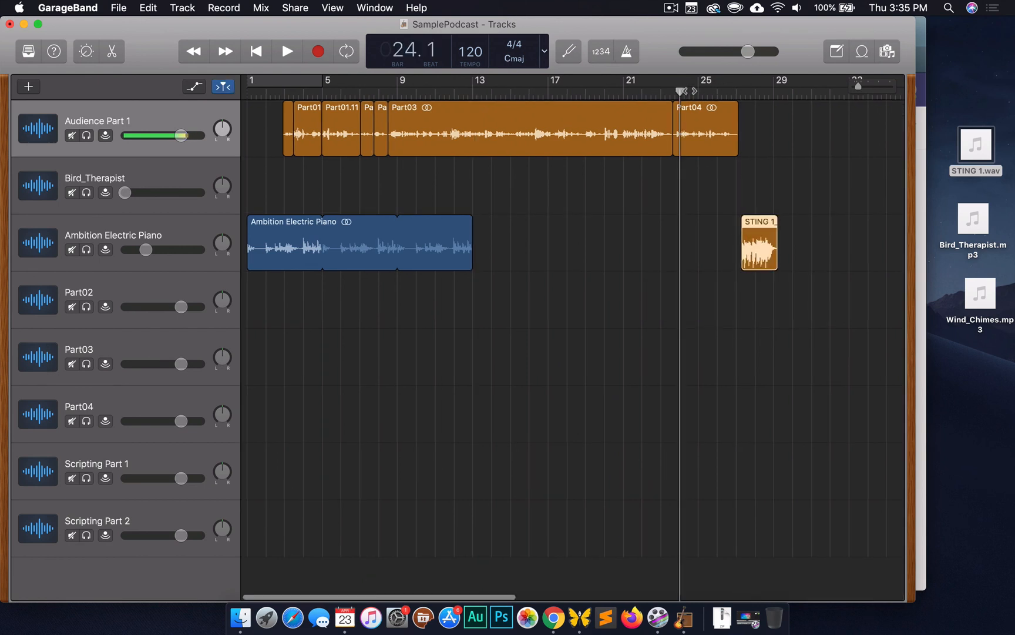
pyautogui.press('space')
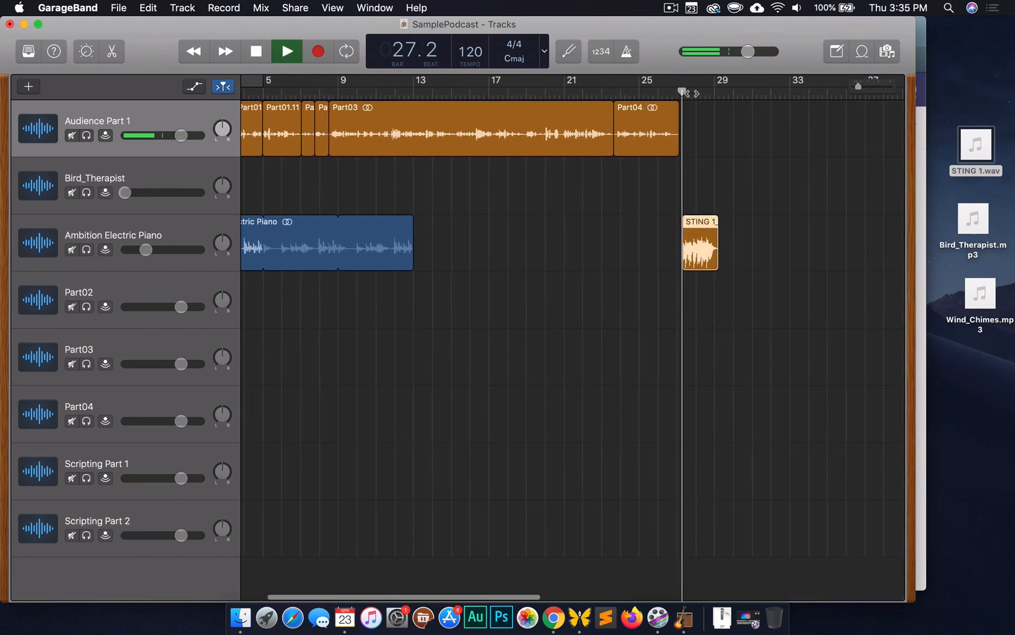
pyautogui.press('space')
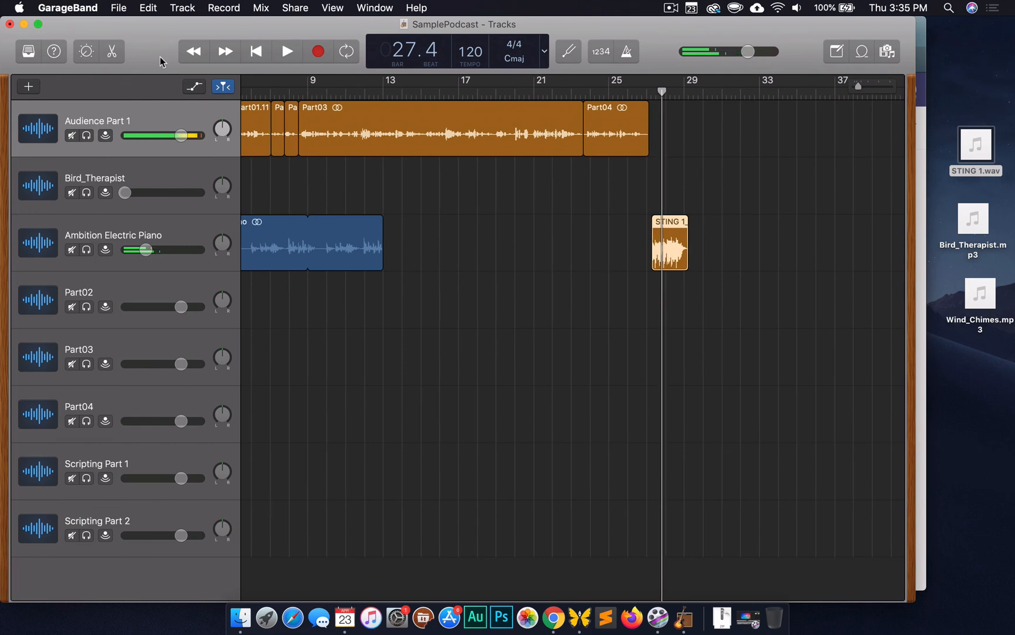
# Export the song to the Desktop as an MP3 file named EditedPodcast
pyautogui.click(296, 8)
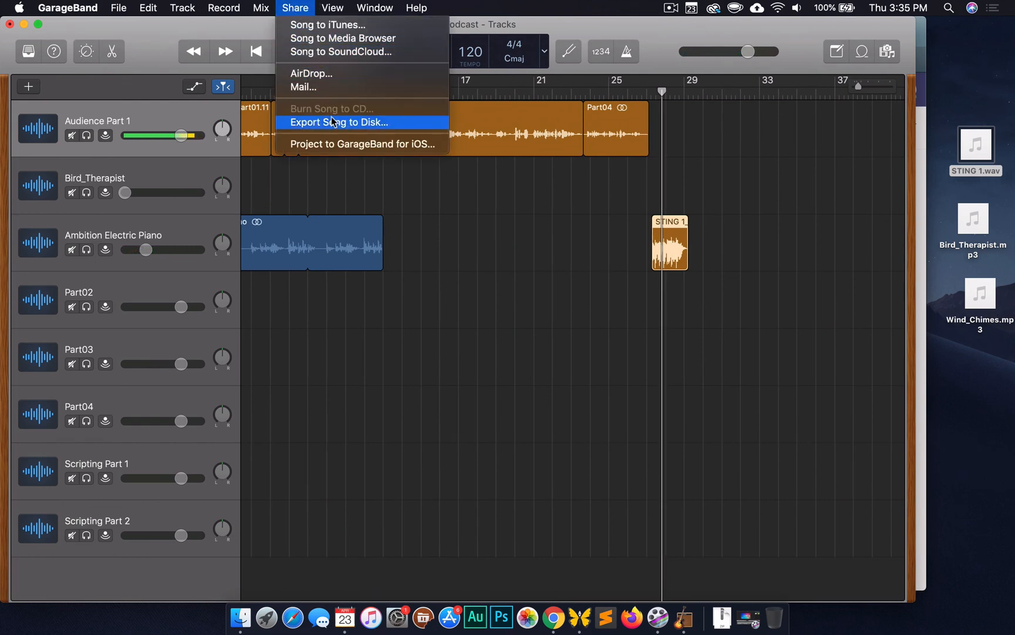
pyautogui.click(356, 125)
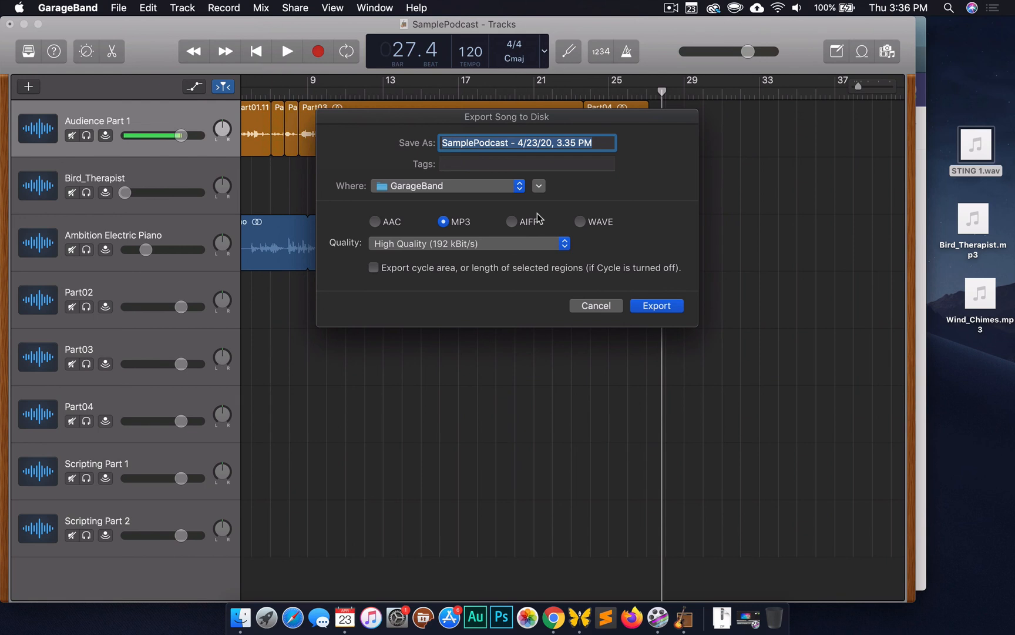
pyautogui.write('EditedPodcast')
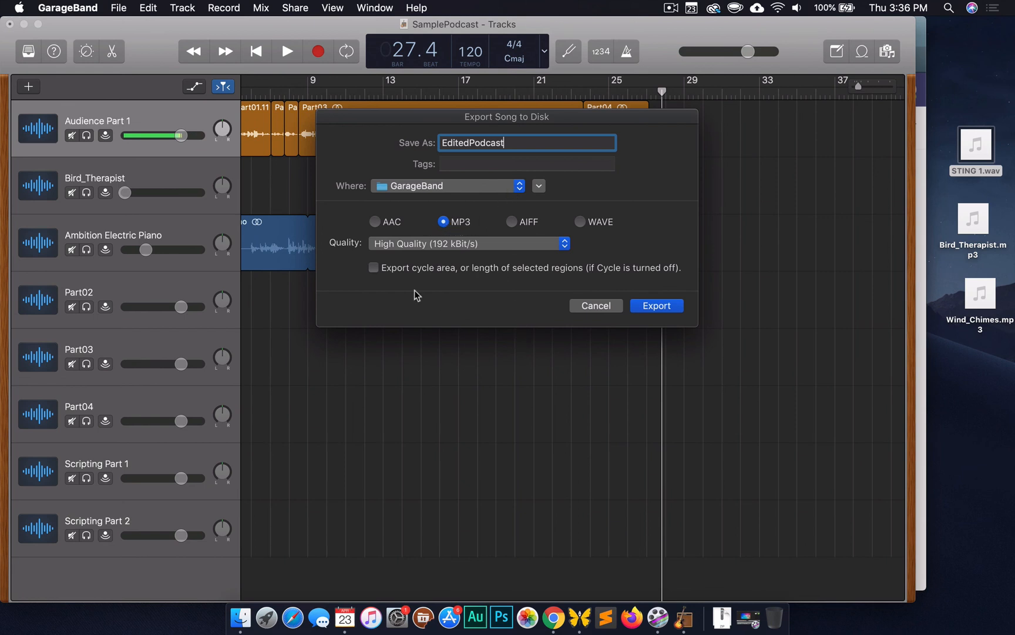
pyautogui.click(519, 187)
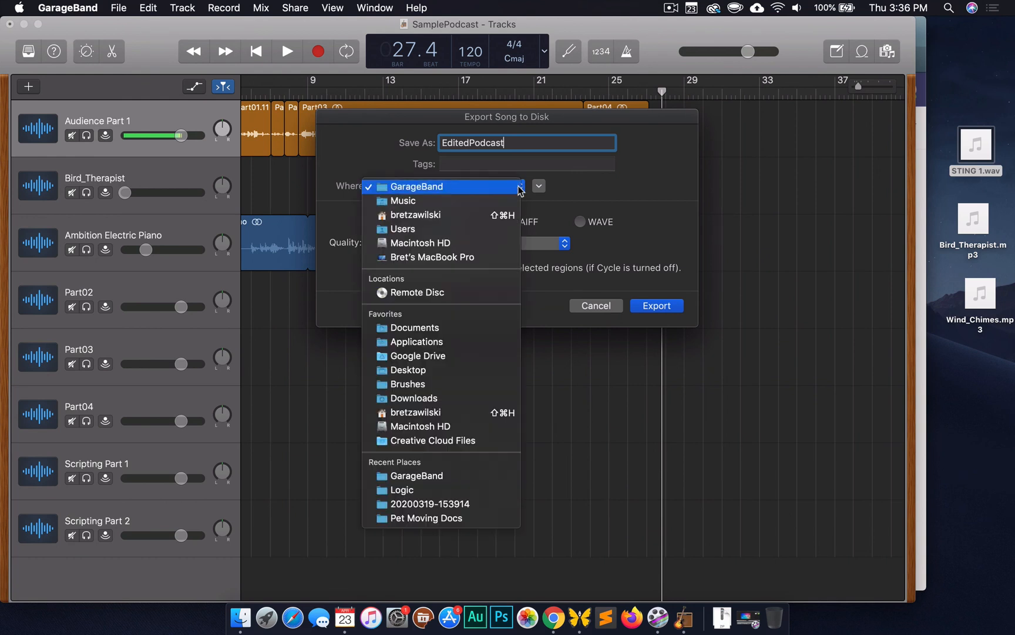
pyautogui.click(435, 370)
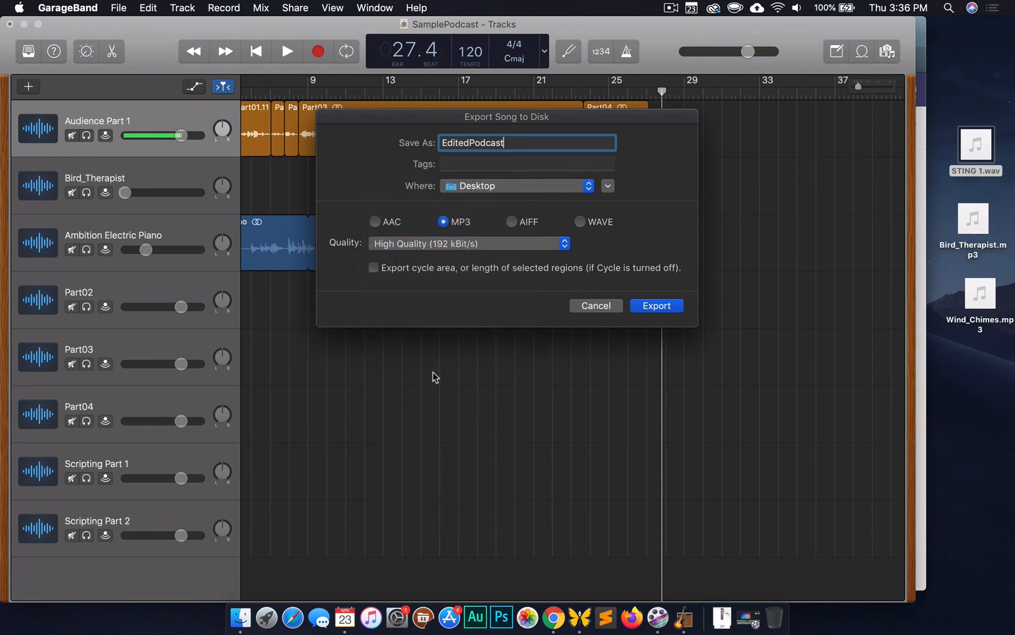
pyautogui.click(662, 307)
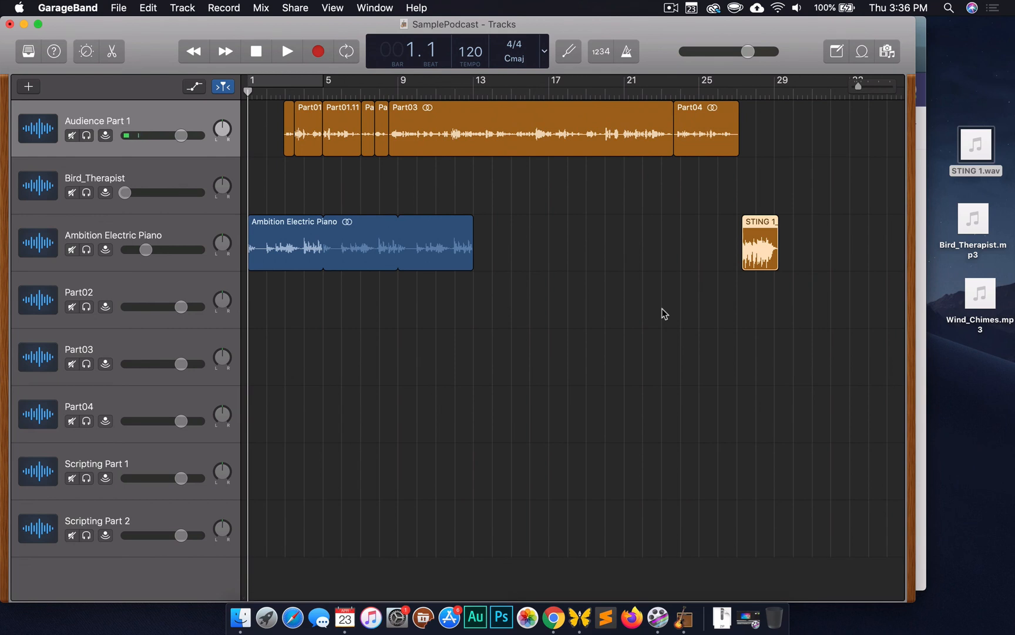
# Open the exported EditedPodcast.mp3 from the desktop in QuickTime Player, play a short part of it, and close the player
pyautogui.click(975, 67)
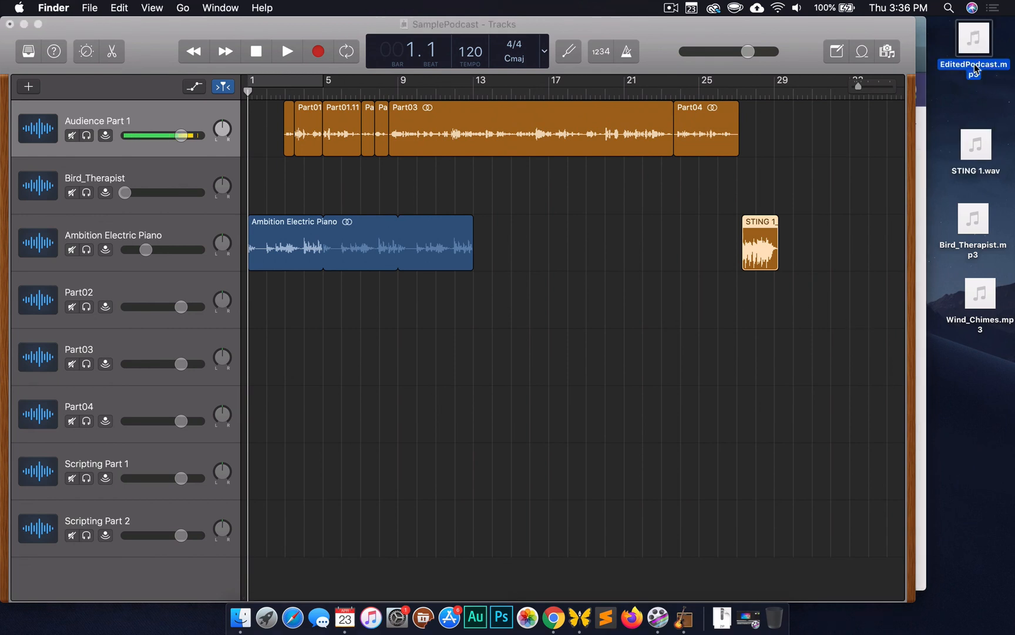
pyautogui.rightClick(974, 35)
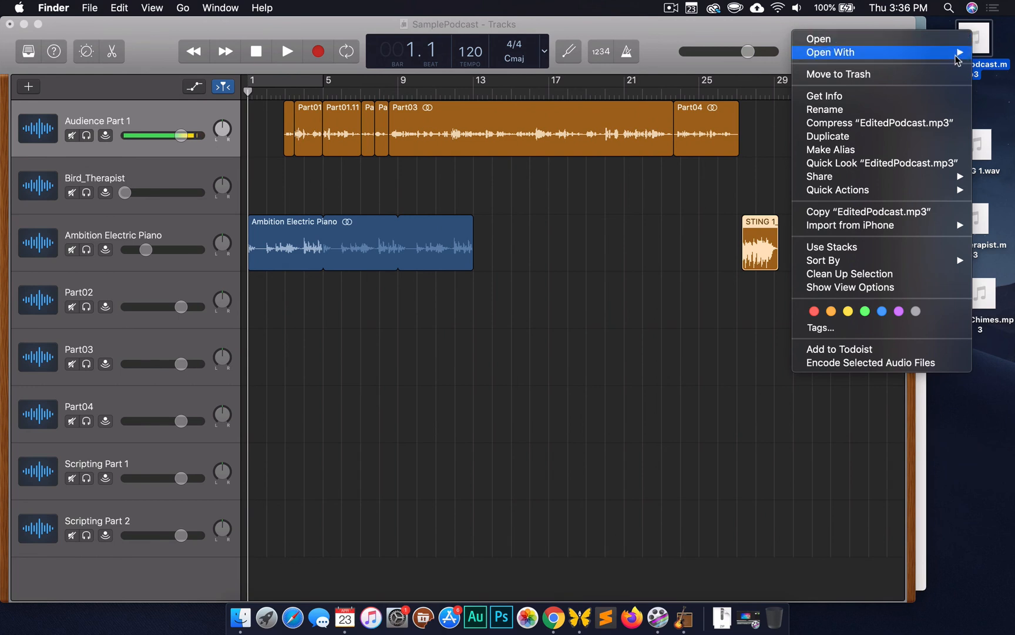
pyautogui.moveTo(956, 59)
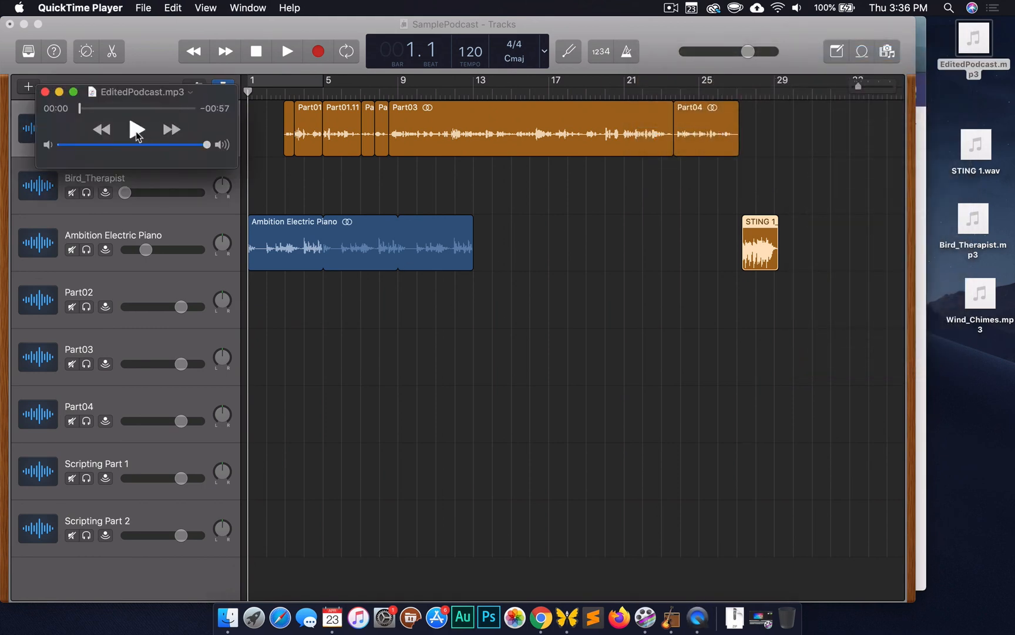
pyautogui.click(137, 133)
pyautogui.click(137, 130)
pyautogui.click(44, 92)
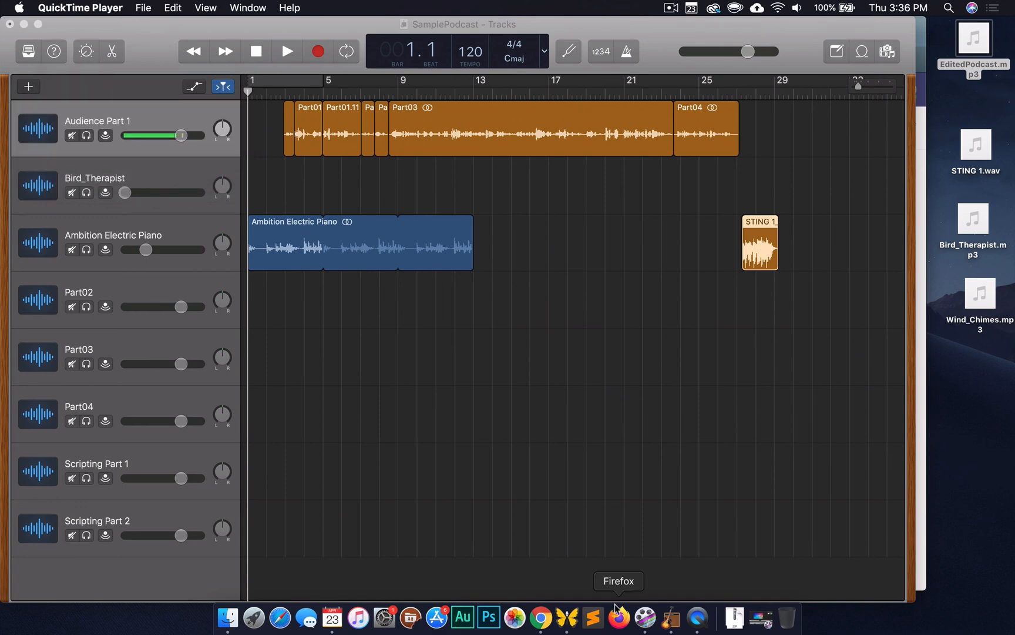
# Switch to Microsoft Teams in Chrome and create a folder named Edited Podcast in the General channel's files
pyautogui.click(542, 619)
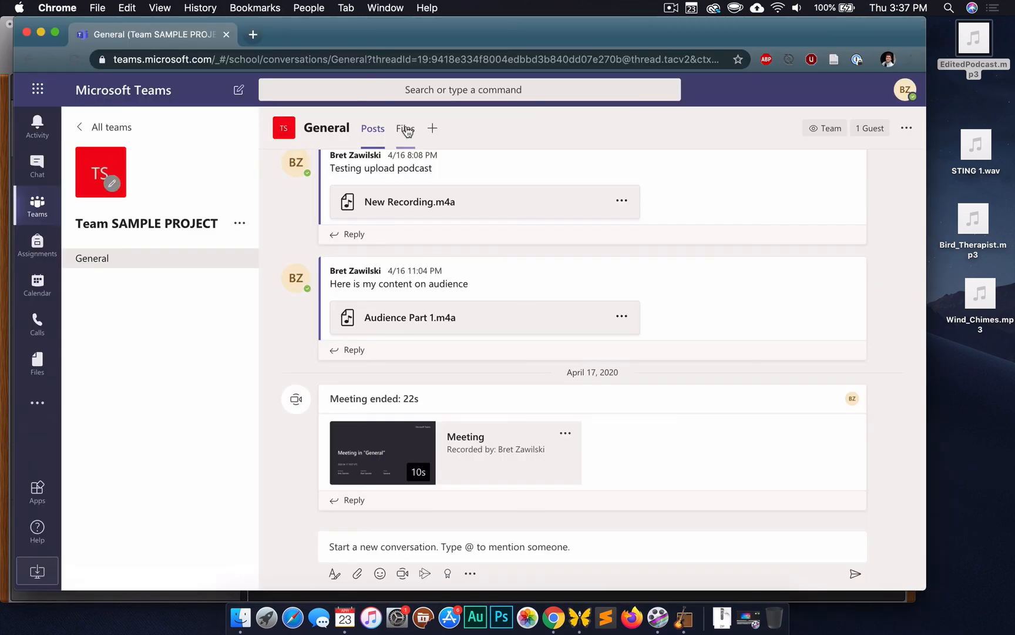
pyautogui.click(406, 130)
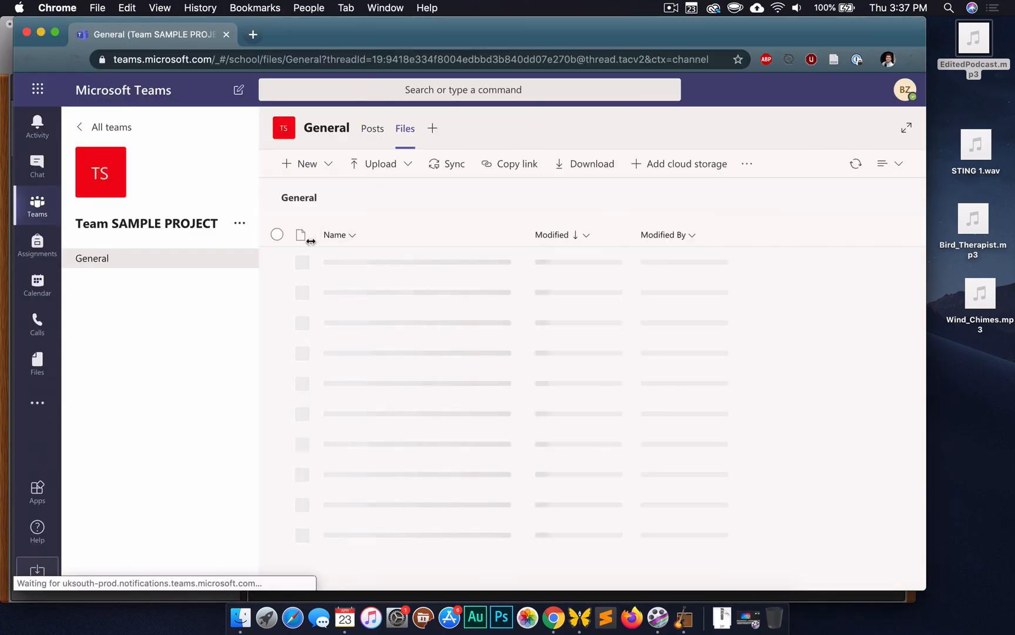
pyautogui.click(328, 165)
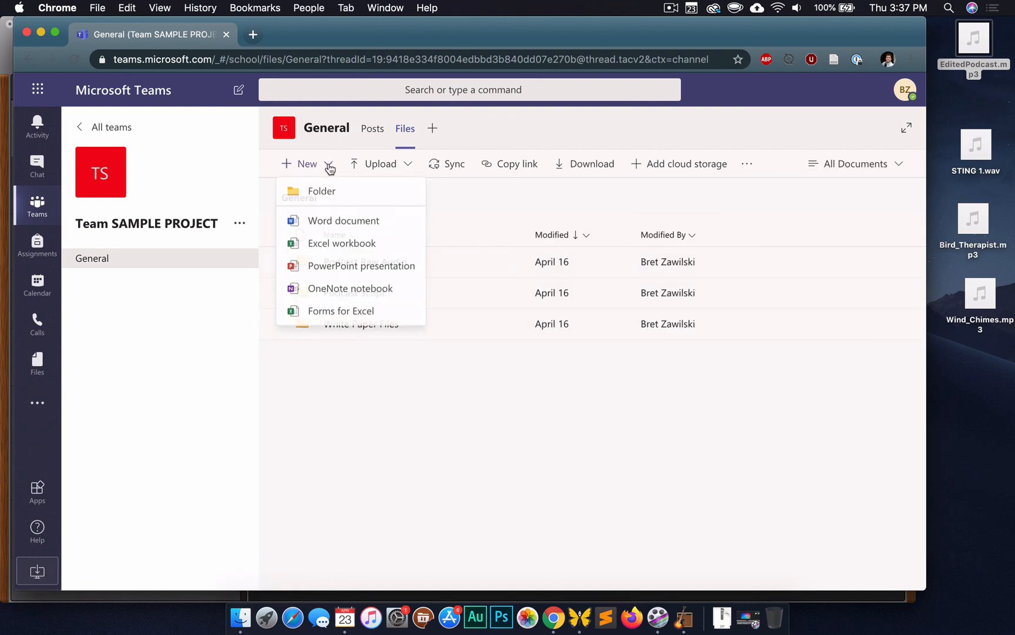
pyautogui.click(319, 193)
pyautogui.write('Edited ')
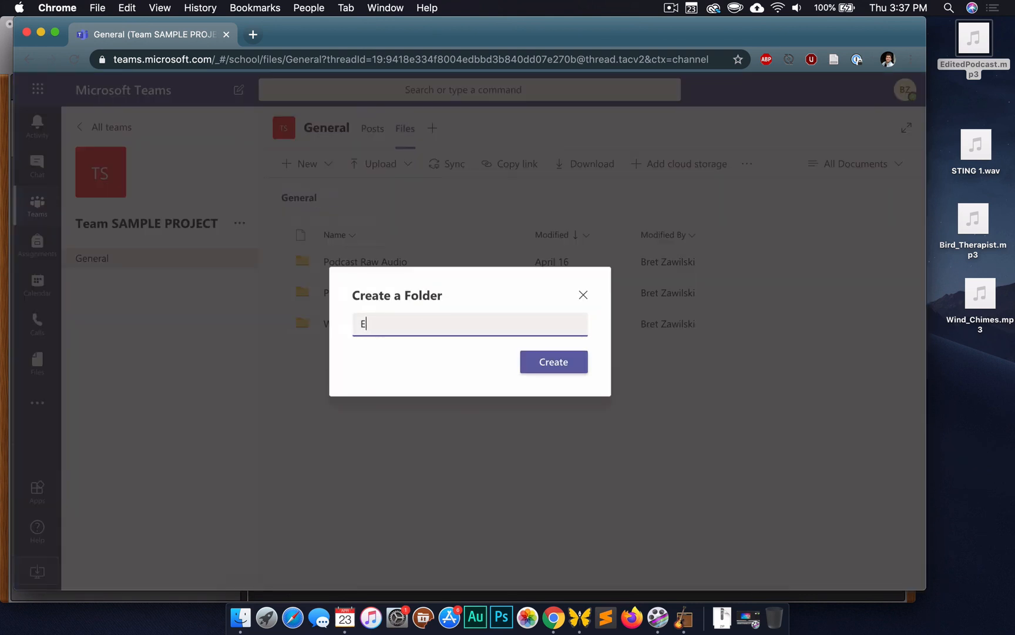
pyautogui.write('POd')
pyautogui.press('BackSpace')
pyautogui.press('BackSpace')
pyautogui.write('odcast')
pyautogui.click(540, 362)
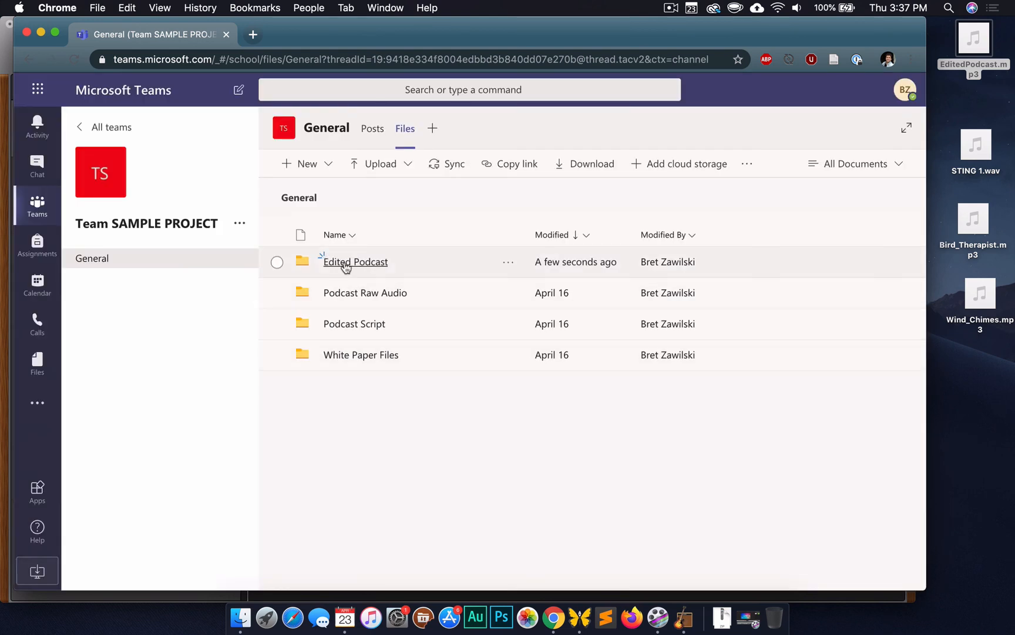
# Upload EditedPodcast.mp3 from the desktop into the Edited Podcast folder
pyautogui.click(355, 264)
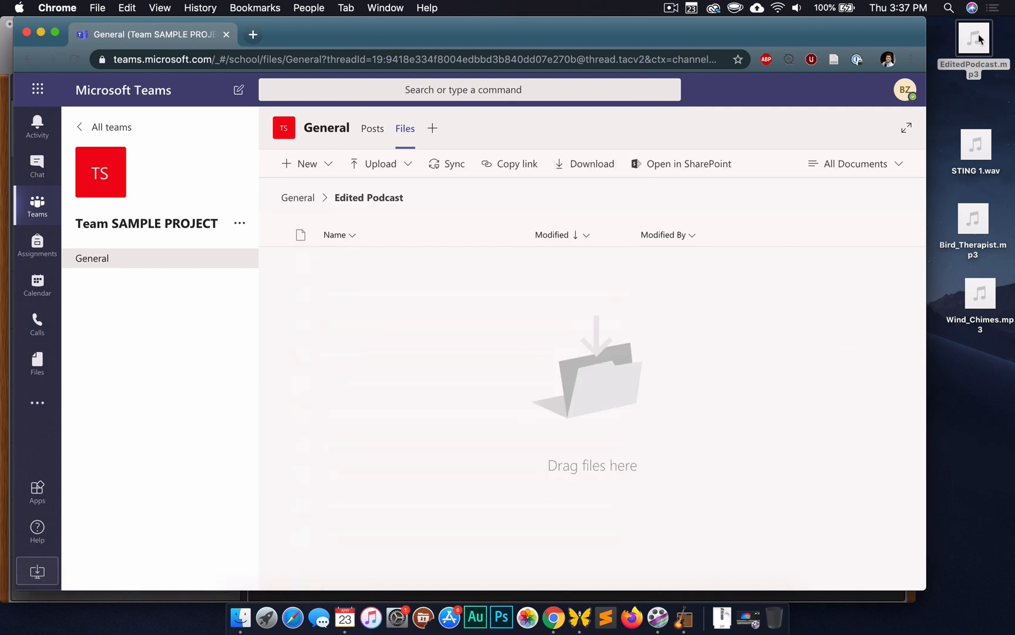
pyautogui.moveTo(979, 39); pyautogui.dragTo(408, 337)
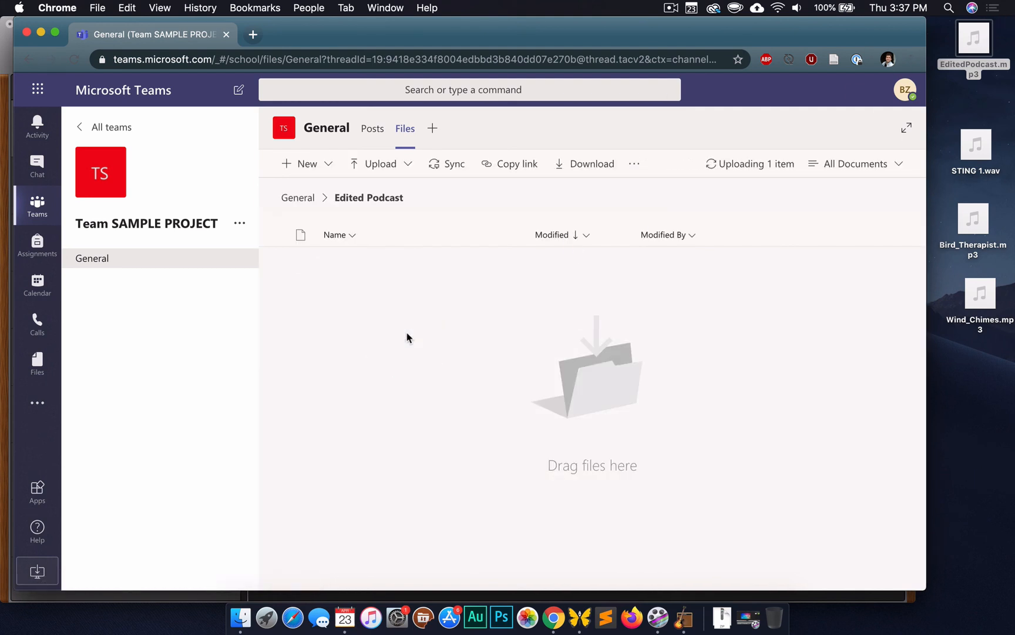